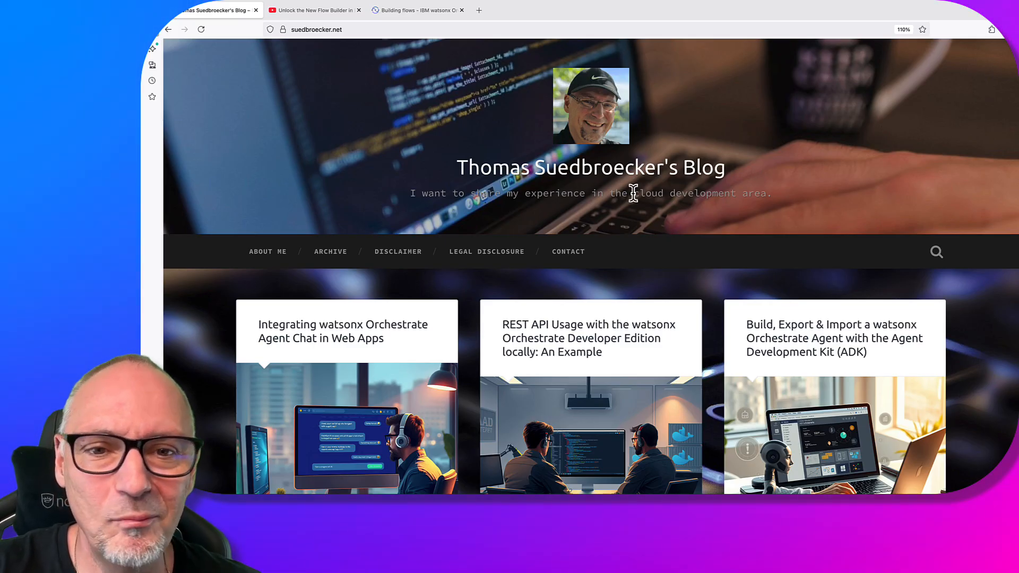
# Switch to the 'Unlock the New Flow Builder' YouTube video tab
pyautogui.click(326, 16)
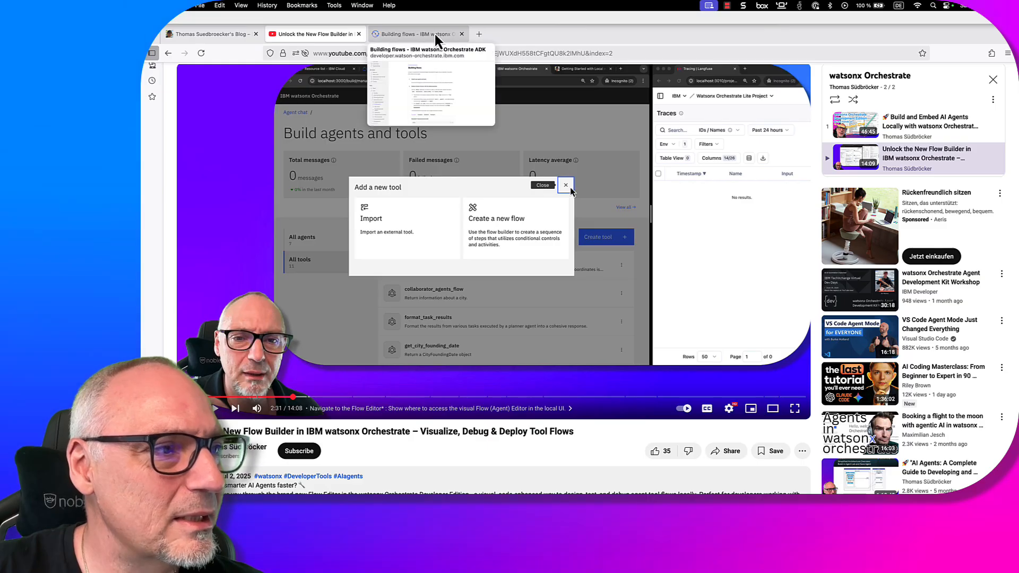
# Go to the Building flows docs and show the What's new notes for ADK 1.11.0
pyautogui.click(434, 34)
pyautogui.scroll(2, 281, 209)
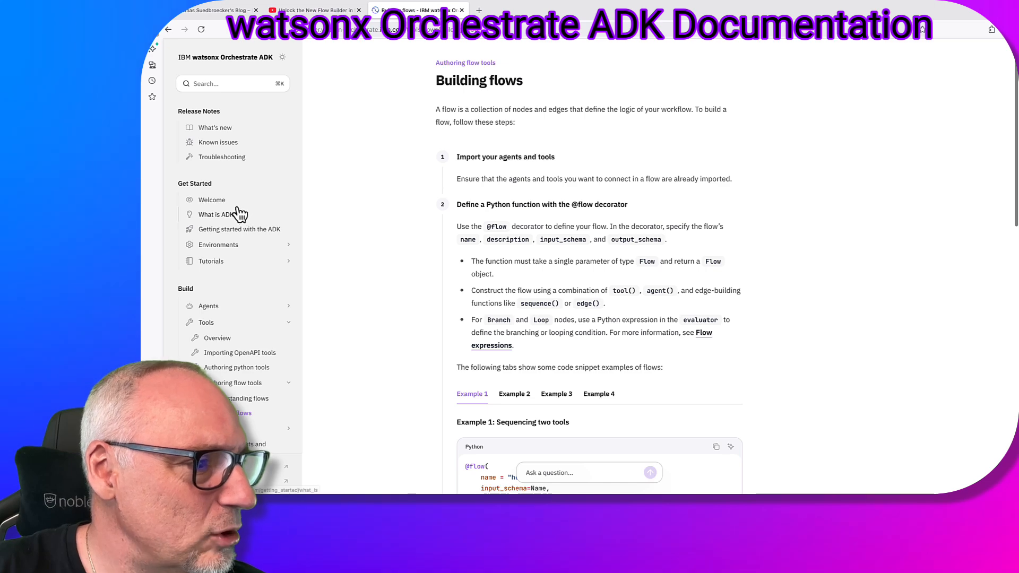
pyautogui.click(226, 130)
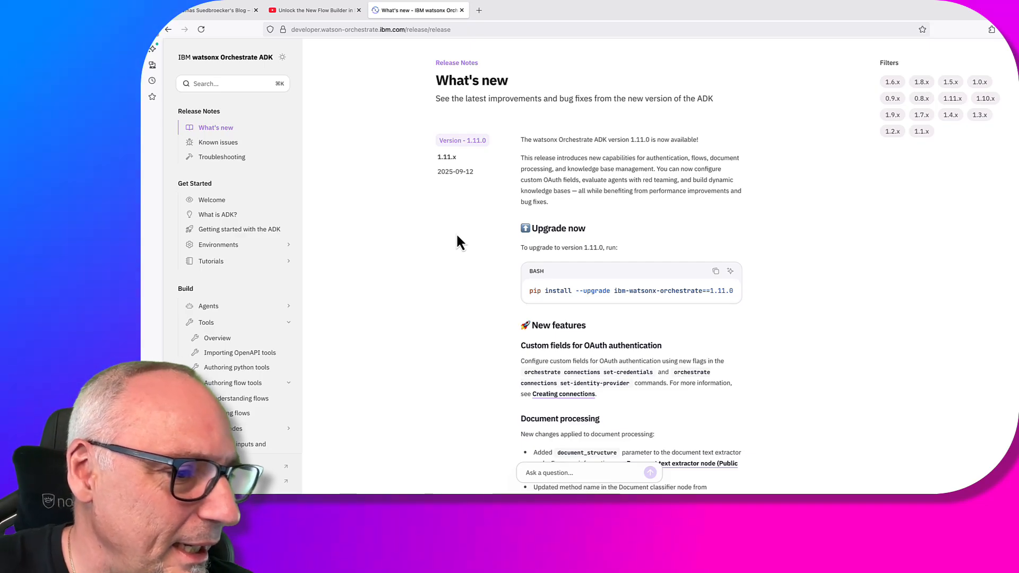
# Scroll the 1.11.0 release notes, then open Understanding flows and continue to Building flows
pyautogui.scroll(-3, 458, 237)
pyautogui.scroll(-10, 458, 237)
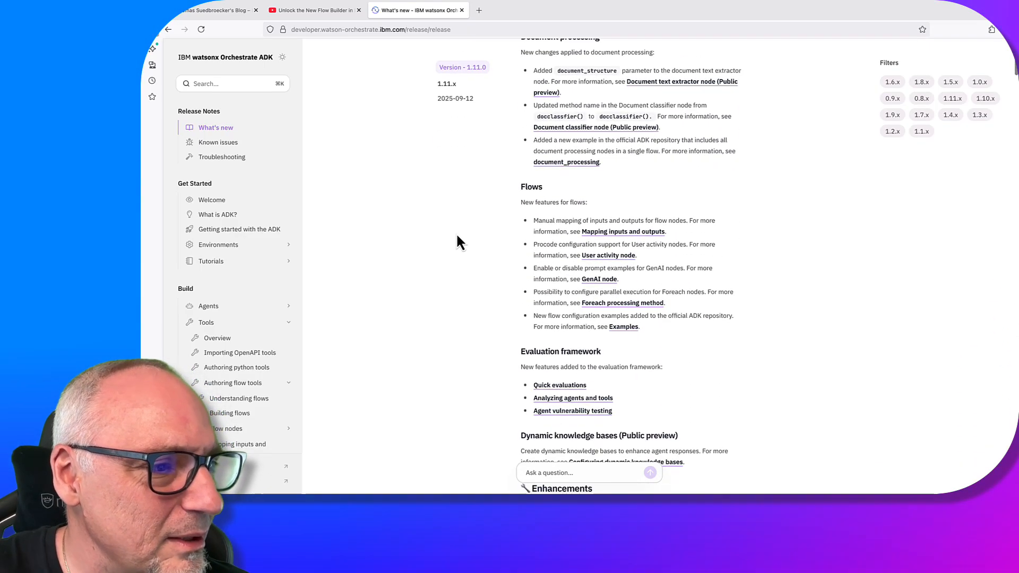
pyautogui.scroll(-2, 458, 237)
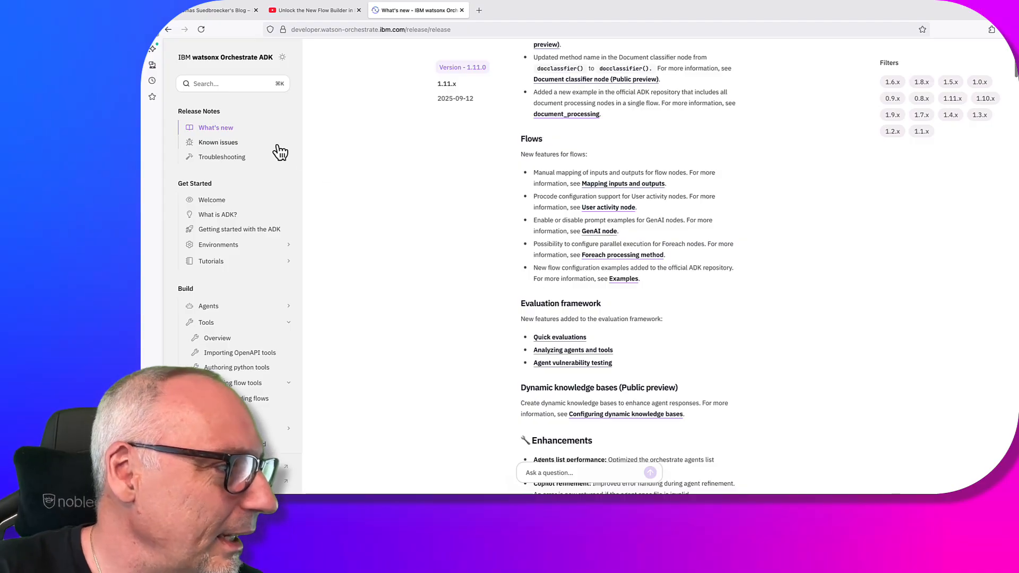
pyautogui.scroll(-3, 265, 280)
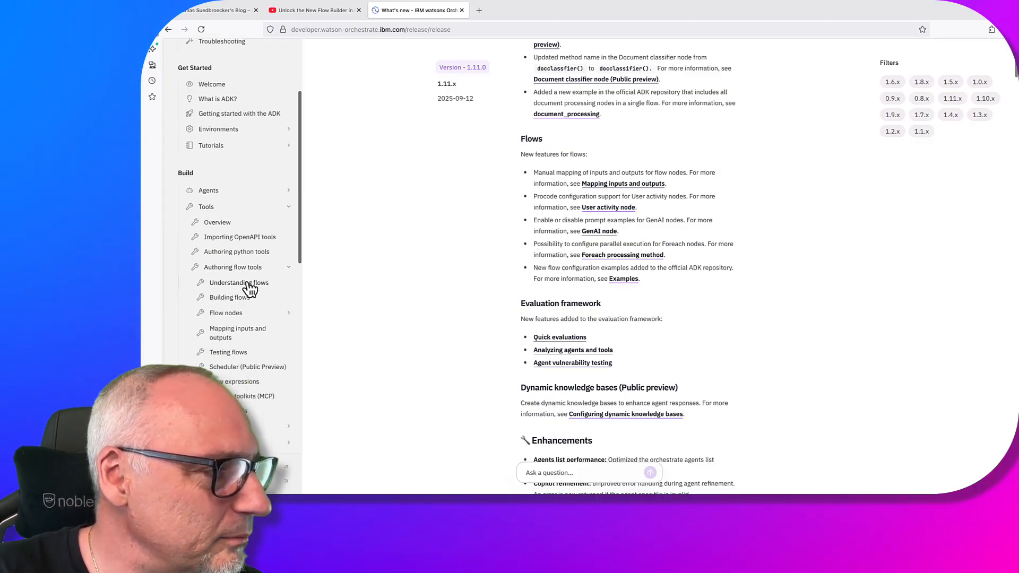
pyautogui.click(249, 284)
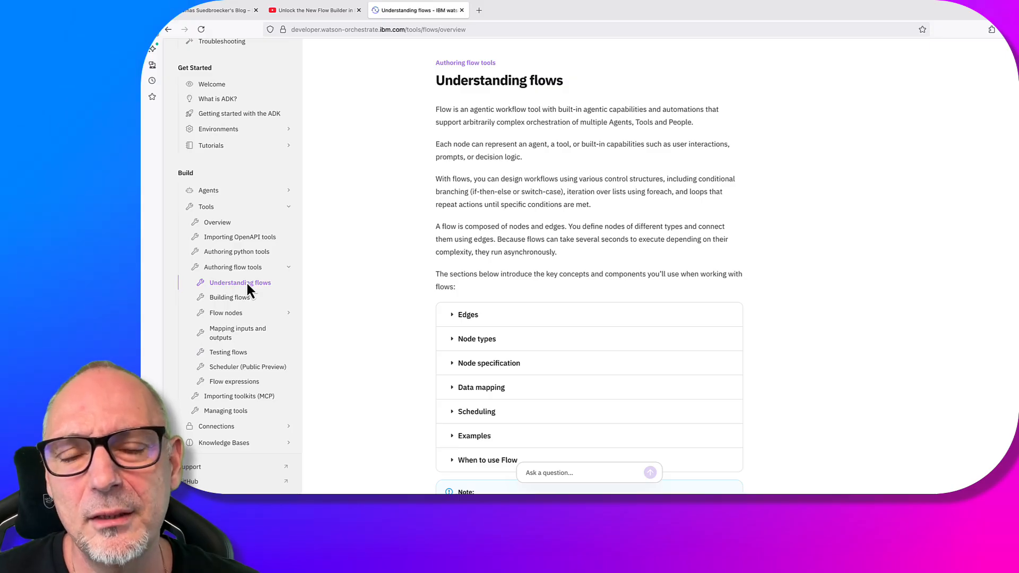
pyautogui.scroll(-5, 391, 292)
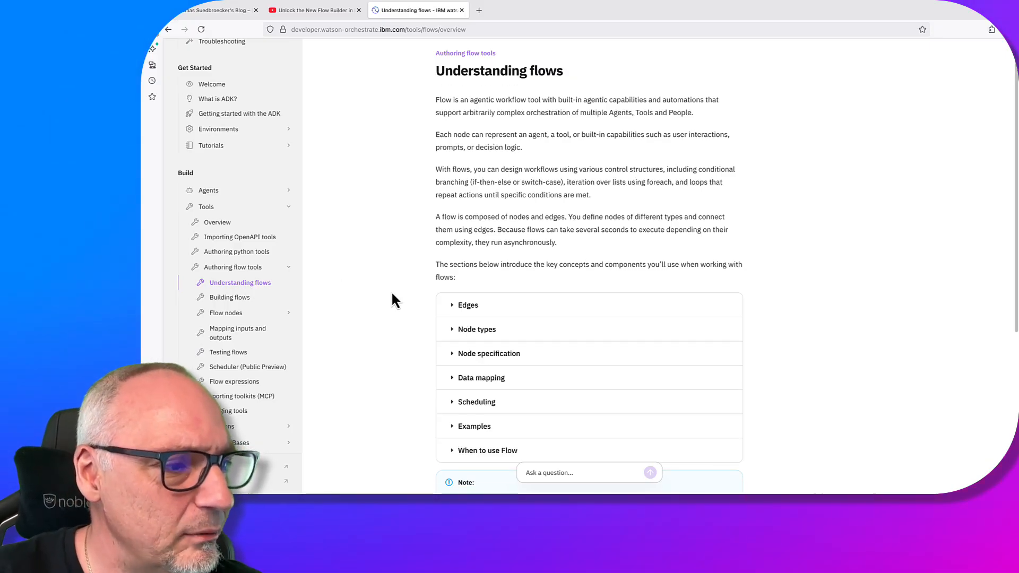
pyautogui.click(228, 298)
# Scroll down through the Building flows code examples
pyautogui.scroll(-1, 579, 395)
pyautogui.scroll(-1, 579, 396)
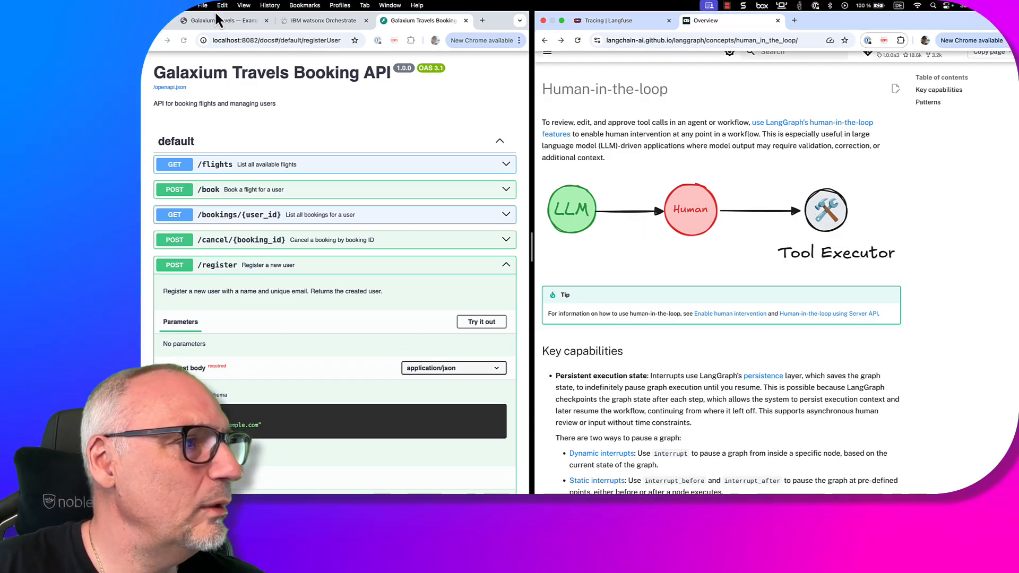
# Switch to the Galaxium Travels Example Frontend and reload the page
pyautogui.click(235, 22)
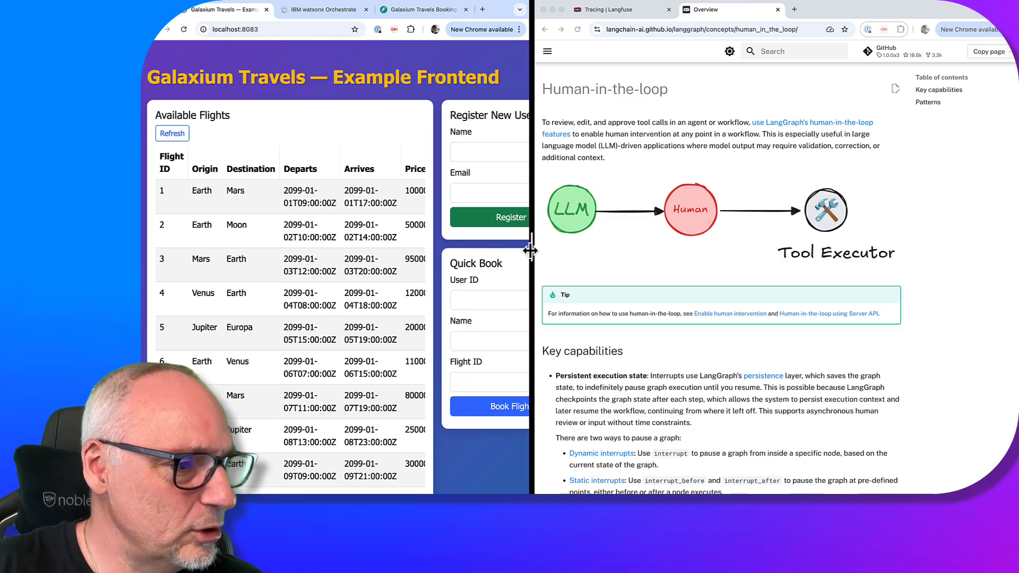
pyautogui.hscroll(1, 631, 317)
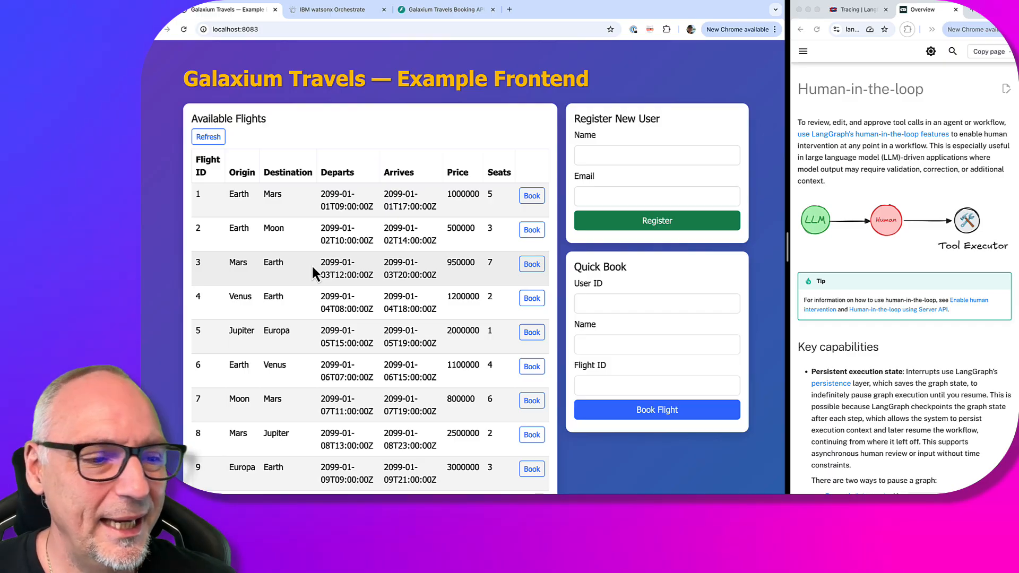
pyautogui.scroll(-4, 405, 374)
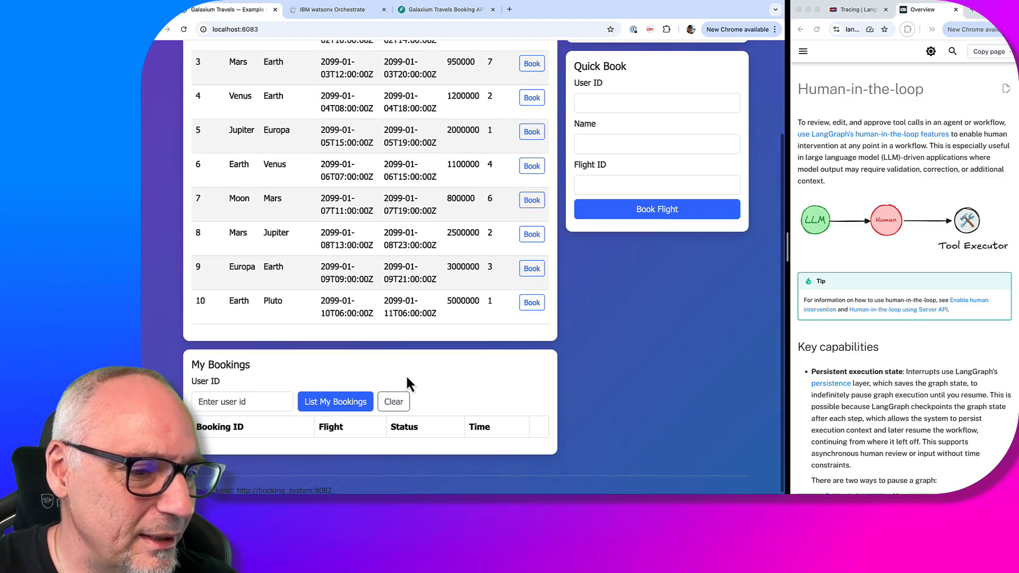
pyautogui.scroll(2, 660, 246)
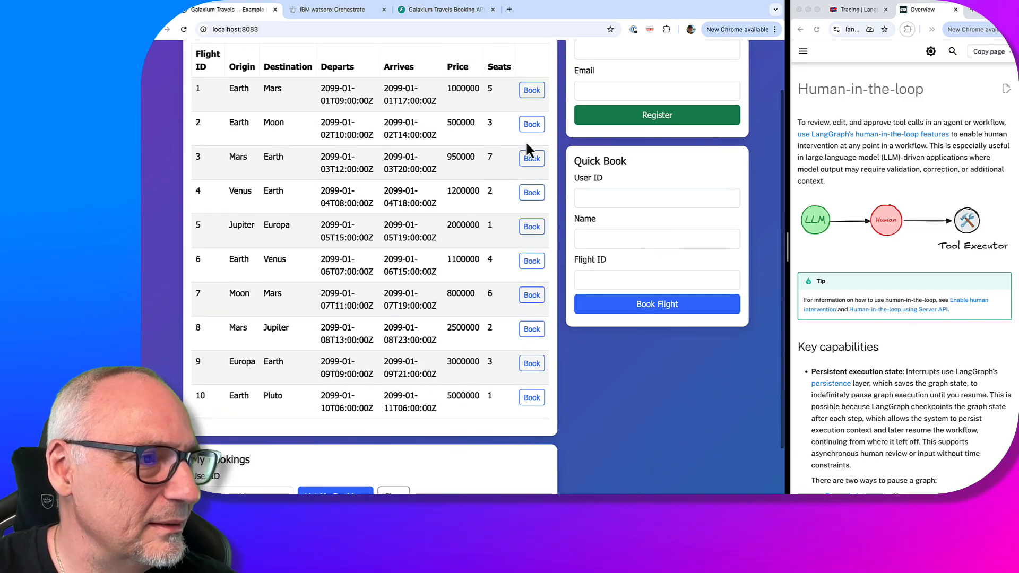
pyautogui.click(424, 29)
pyautogui.press('Return')
# Zoom the page out and open the chat with Arthur, the AI travel agent
pyautogui.hscroll(2, 504, 274)
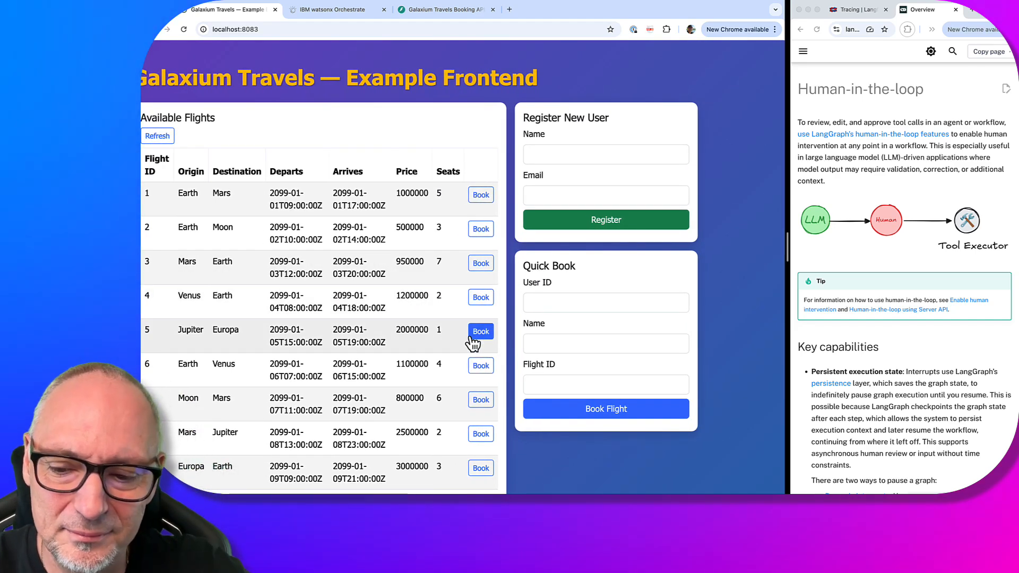
pyautogui.press('super+minus')
pyautogui.press('super+minus')
pyautogui.scroll(-3, 530, 366)
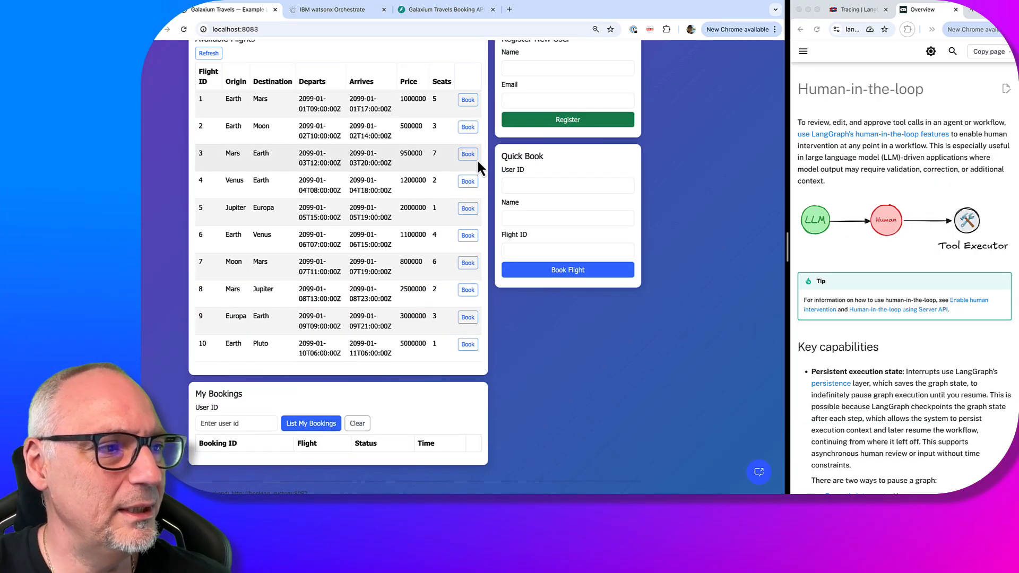
pyautogui.scroll(2, 476, 159)
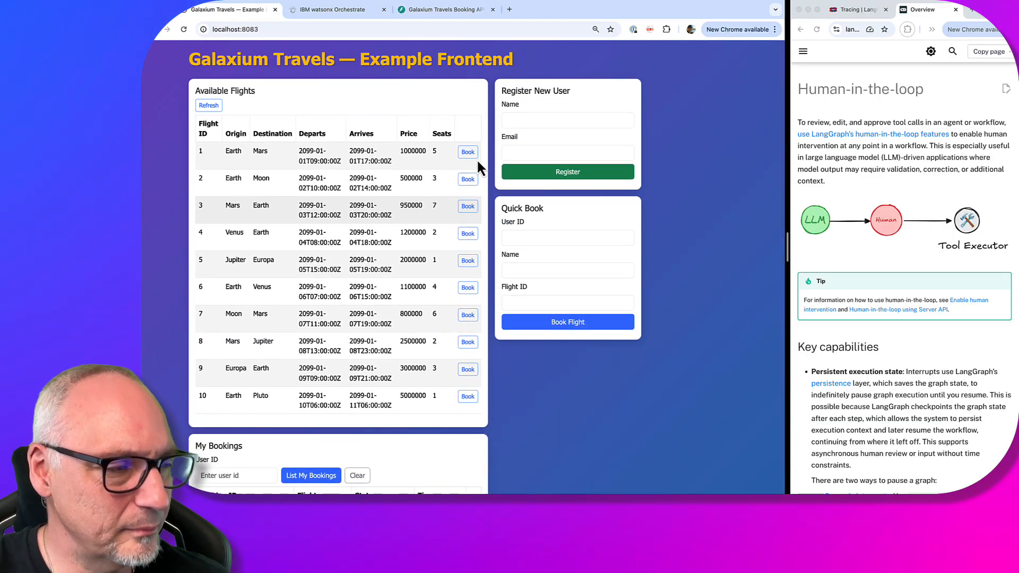
pyautogui.scroll(-2, 421, 349)
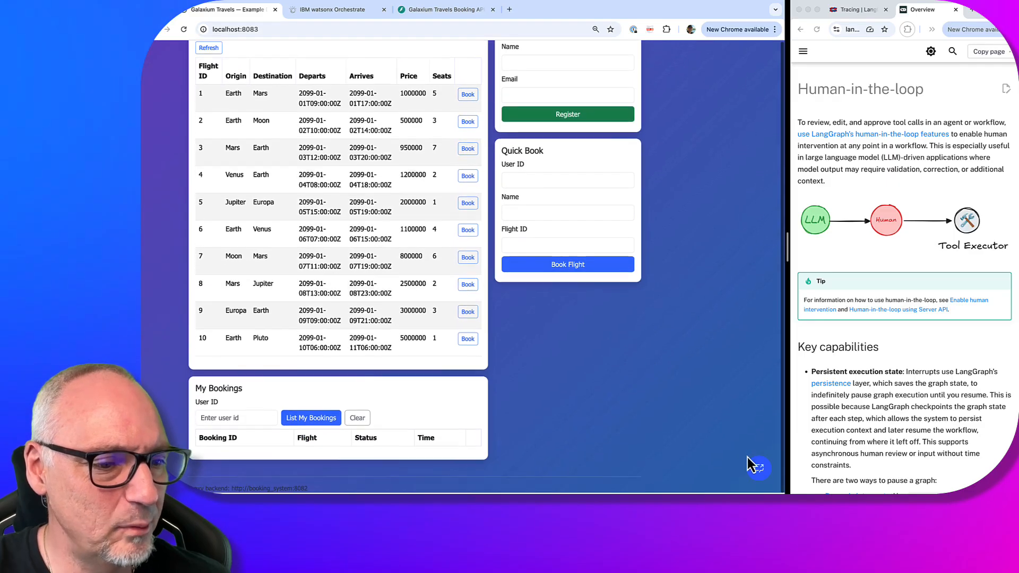
pyautogui.click(749, 460)
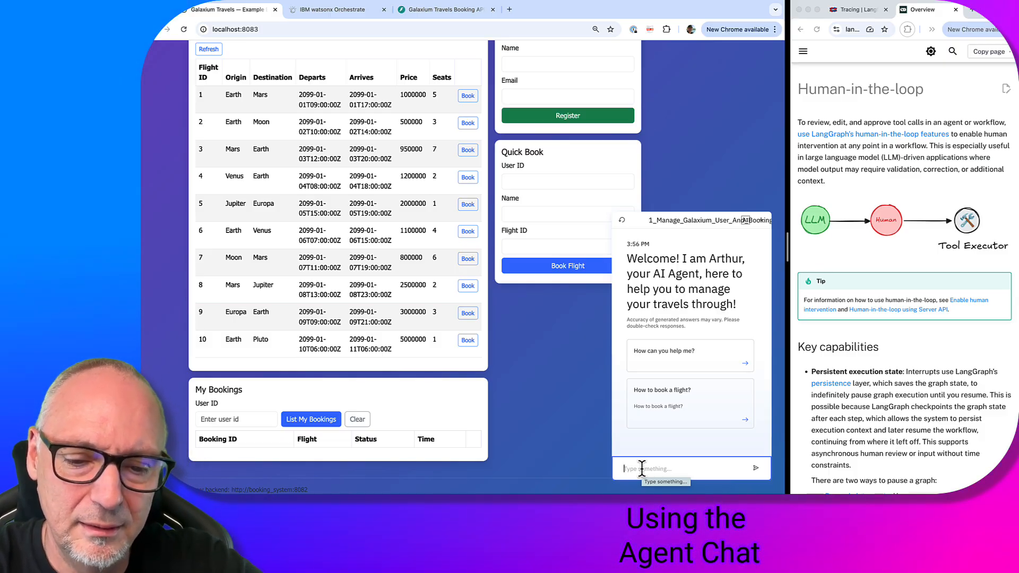
# Send 'I want to register' to the agent, correcting the misspelling first
pyautogui.write('I wan')
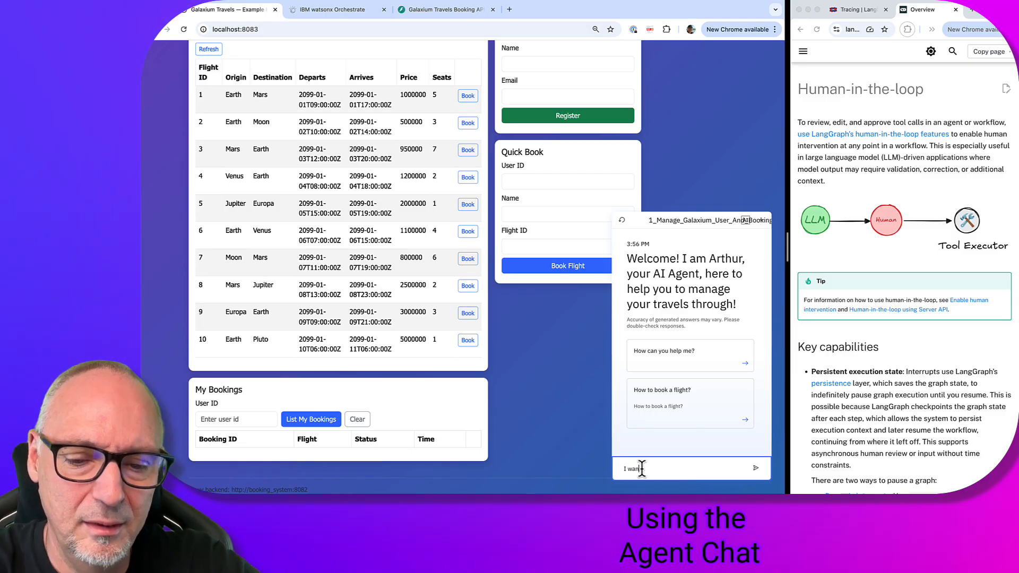
pyautogui.write('t to re')
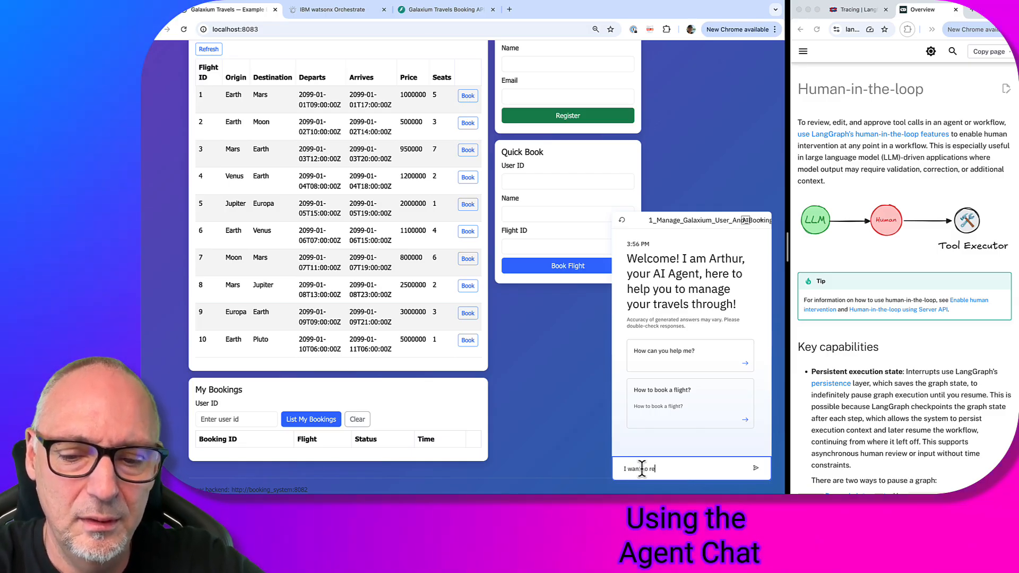
pyautogui.write('ister')
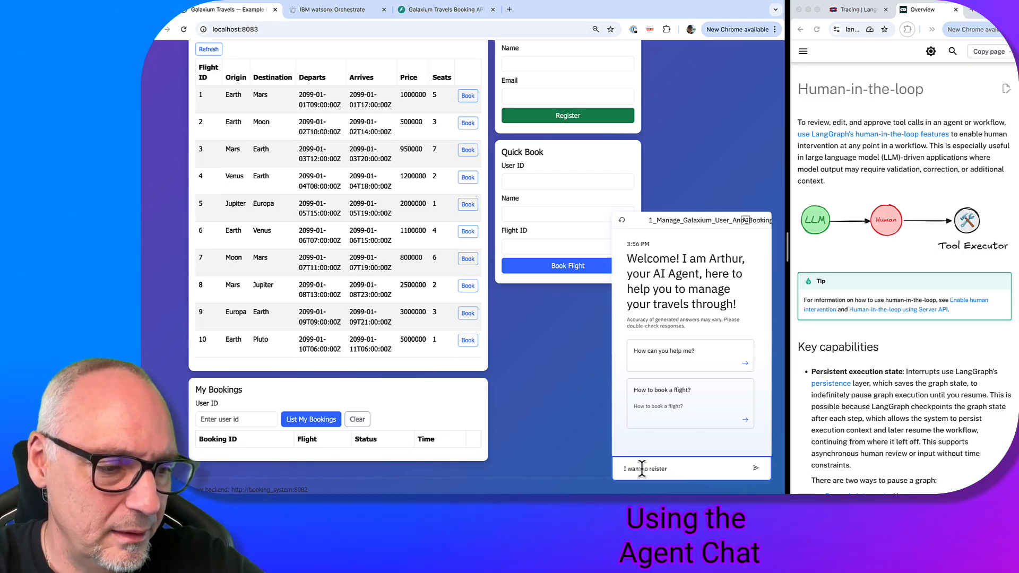
pyautogui.press('BackSpace')
pyautogui.press('BackSpace')
pyautogui.press('BackSpace')
pyautogui.press('BackSpace')
pyautogui.press('BackSpace')
pyautogui.write('g')
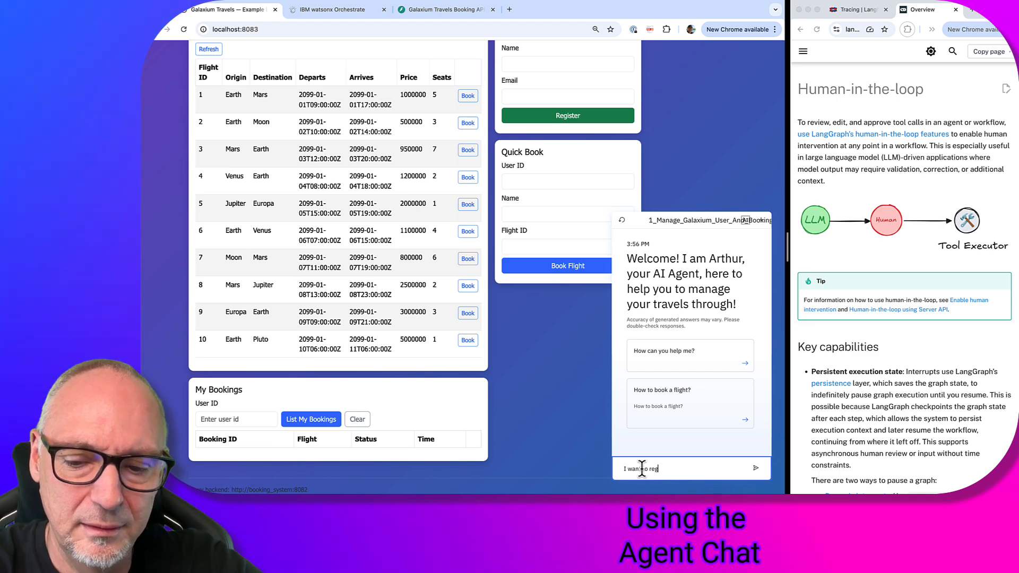
pyautogui.write('ister')
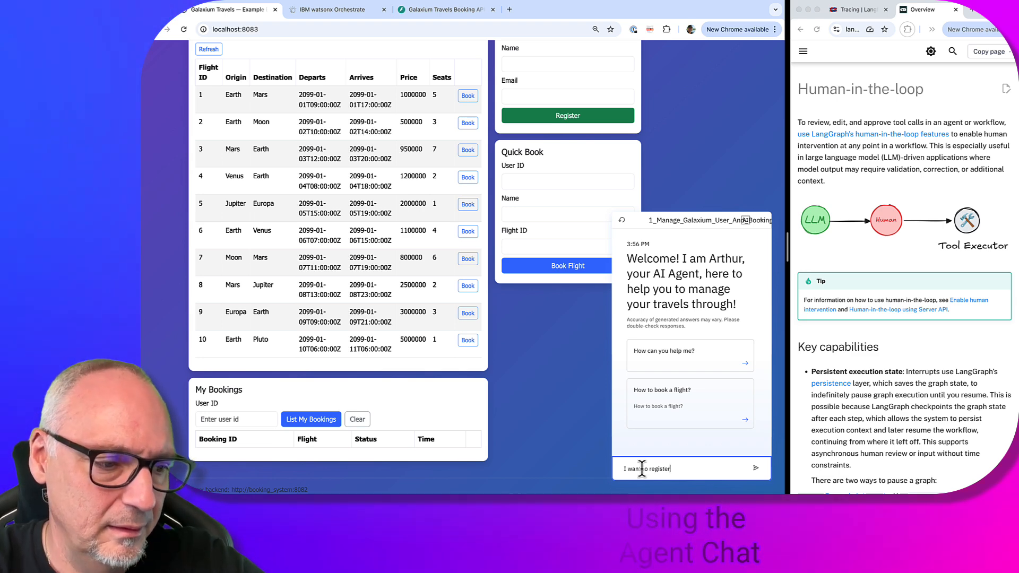
pyautogui.press('Return')
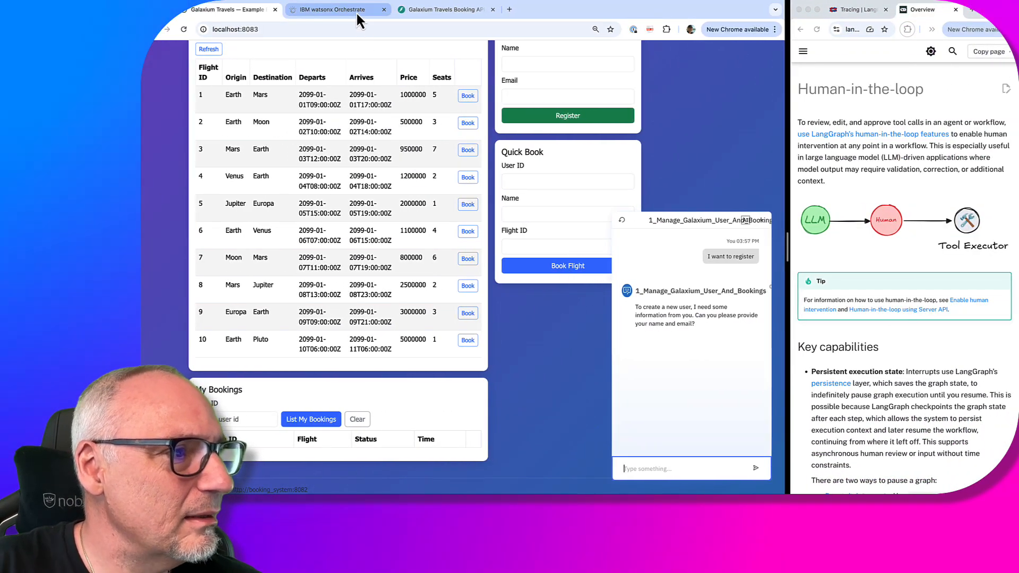
# Advance the slideshow to the 'Let the agent decide which tool to use' slide
pyautogui.click(357, 13)
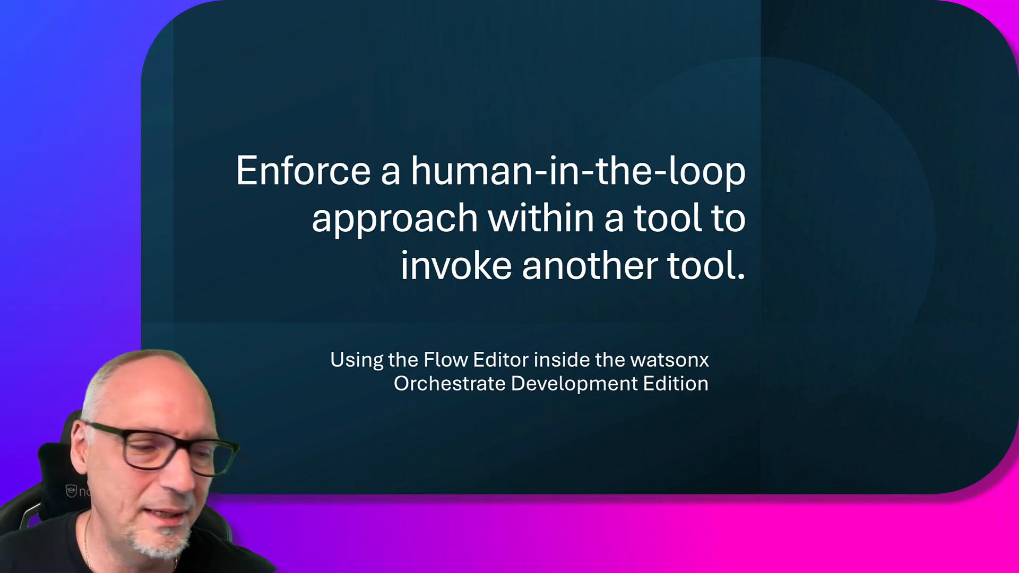
pyautogui.click(244, 486)
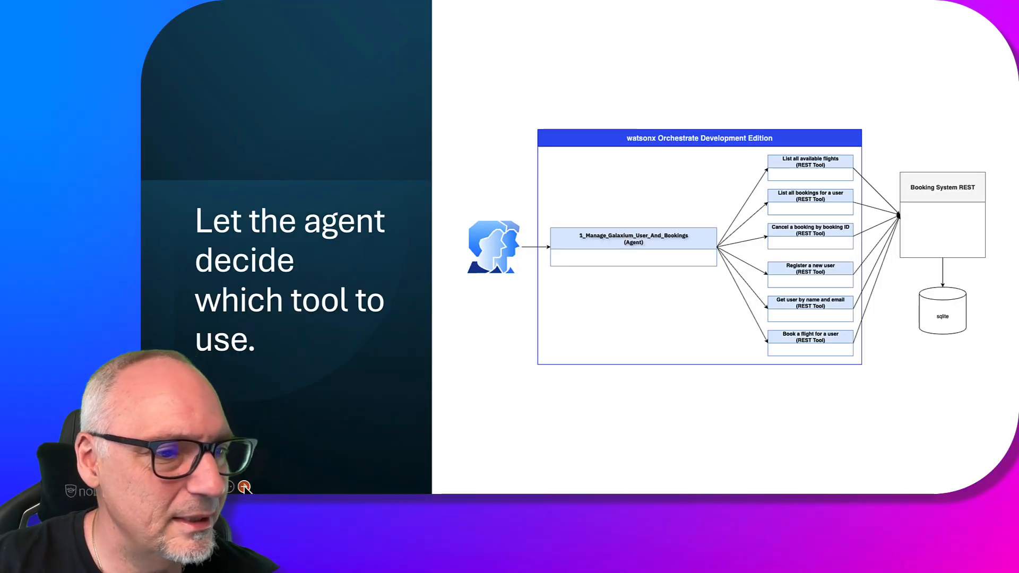
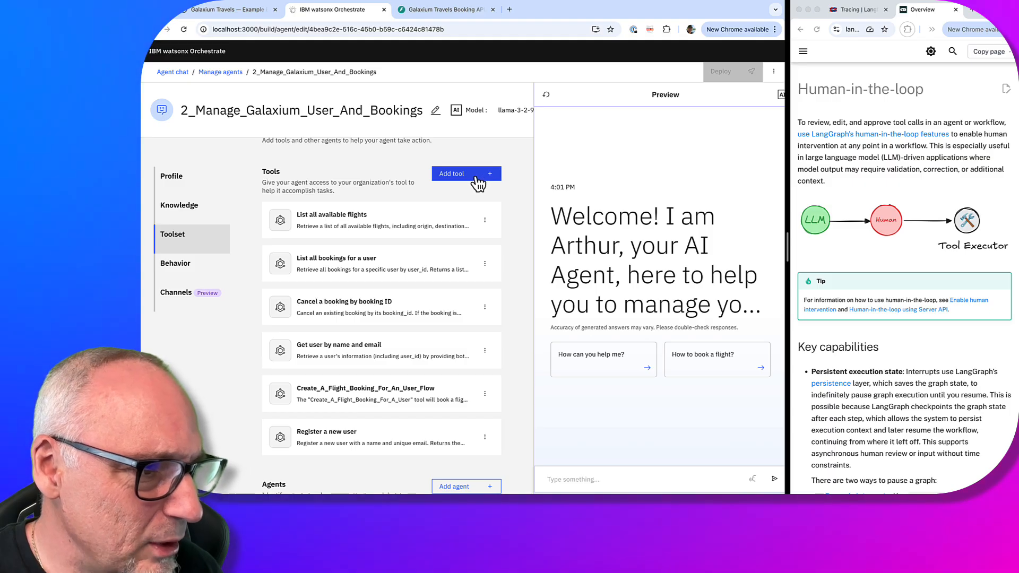
# Create a new flow-based tool for the agent and centre its Start and End nodes
pyautogui.click(475, 177)
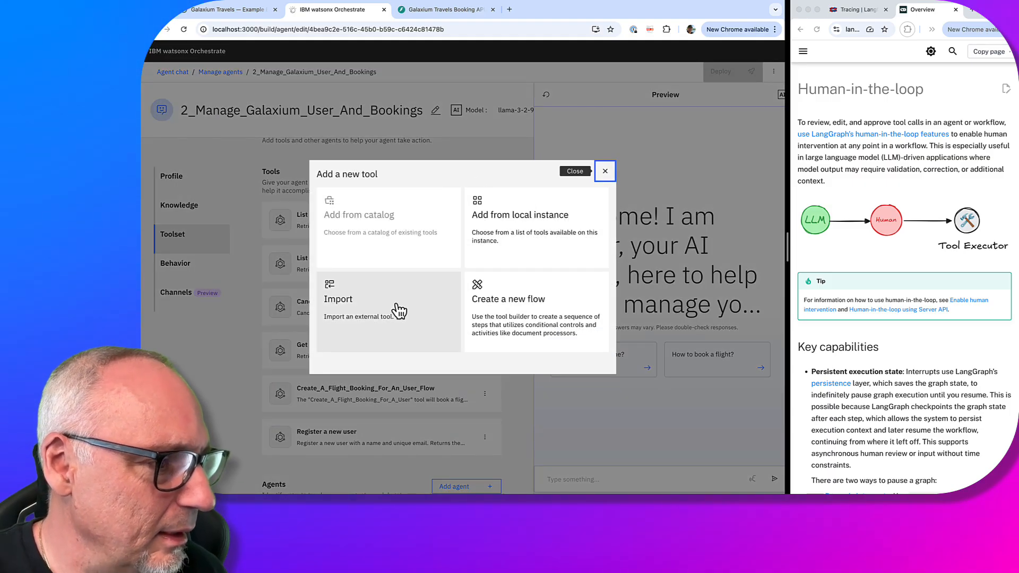
pyautogui.click(515, 307)
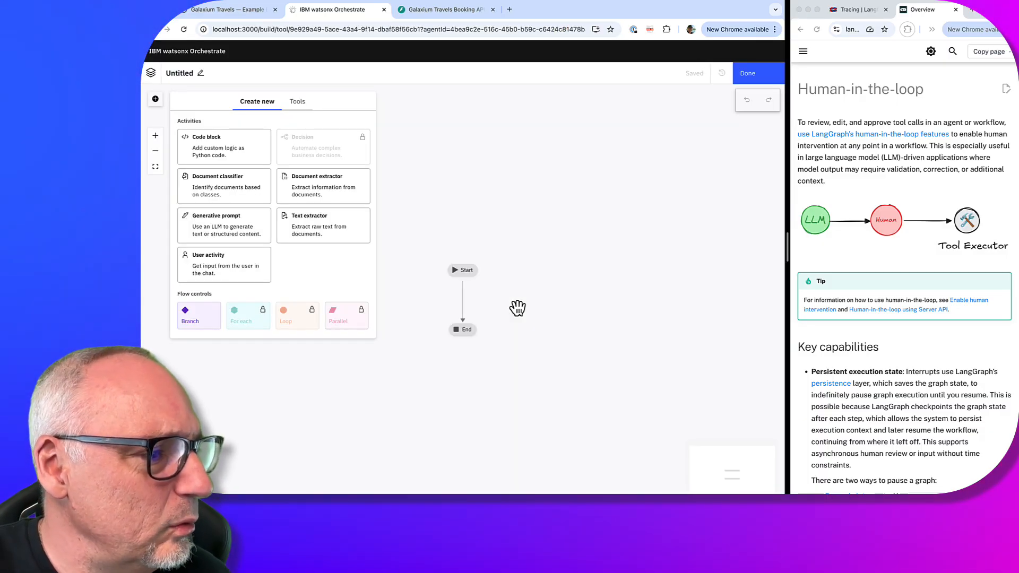
pyautogui.scroll(2, 518, 306)
pyautogui.moveTo(518, 305); pyautogui.dragTo(562, 223)
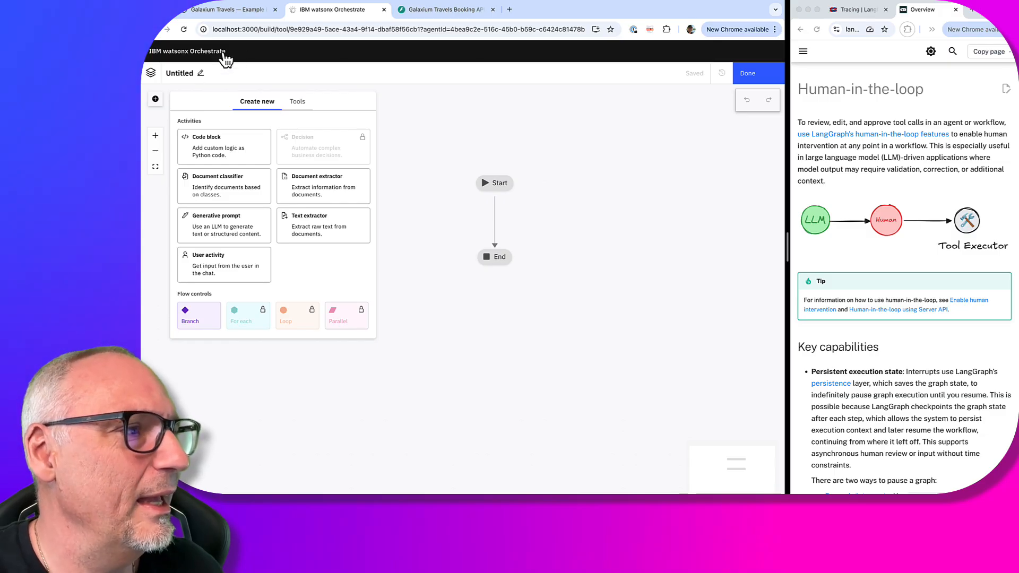
# Copy the POST /register endpoint's description from the Booking API Swagger page
pyautogui.click(454, 11)
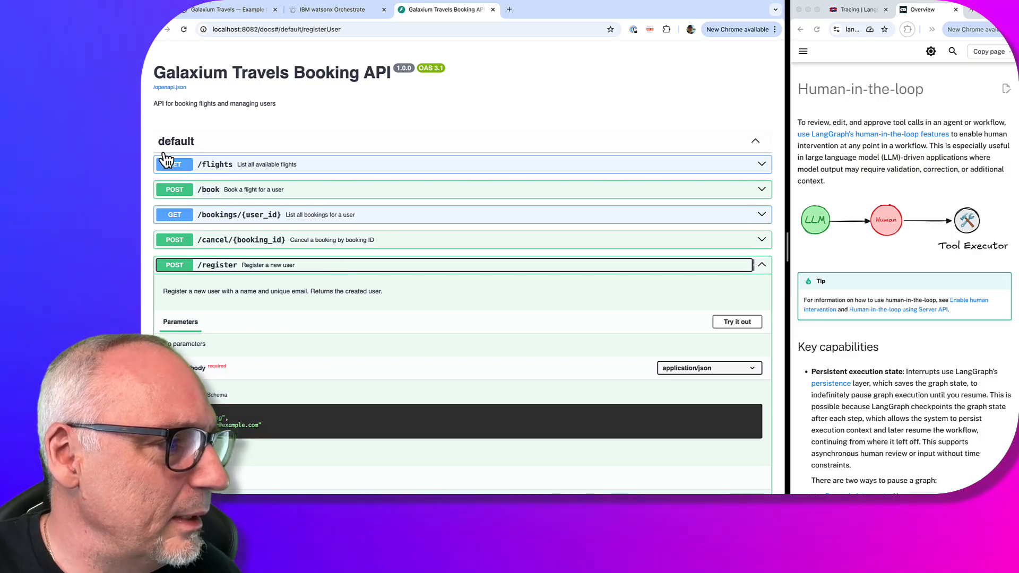
pyautogui.scroll(-3, 249, 273)
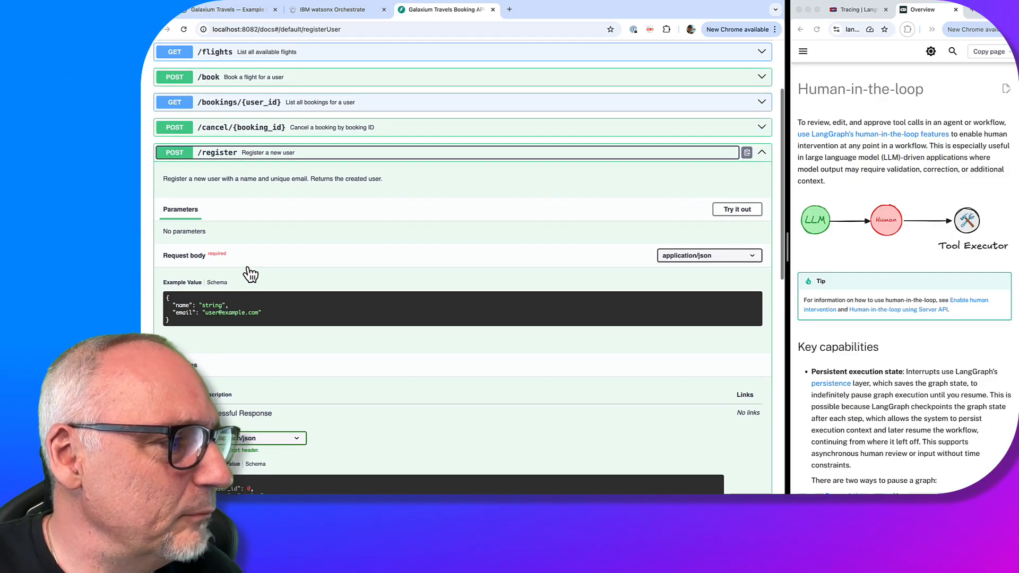
pyautogui.moveTo(160, 179); pyautogui.dragTo(358, 185)
pyautogui.press('super+c')
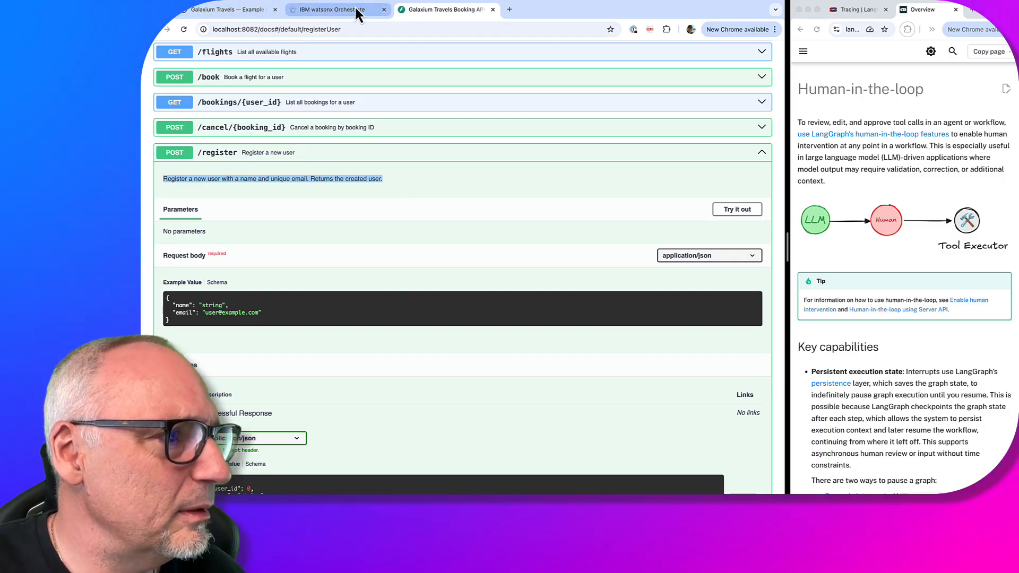
pyautogui.click(318, 9)
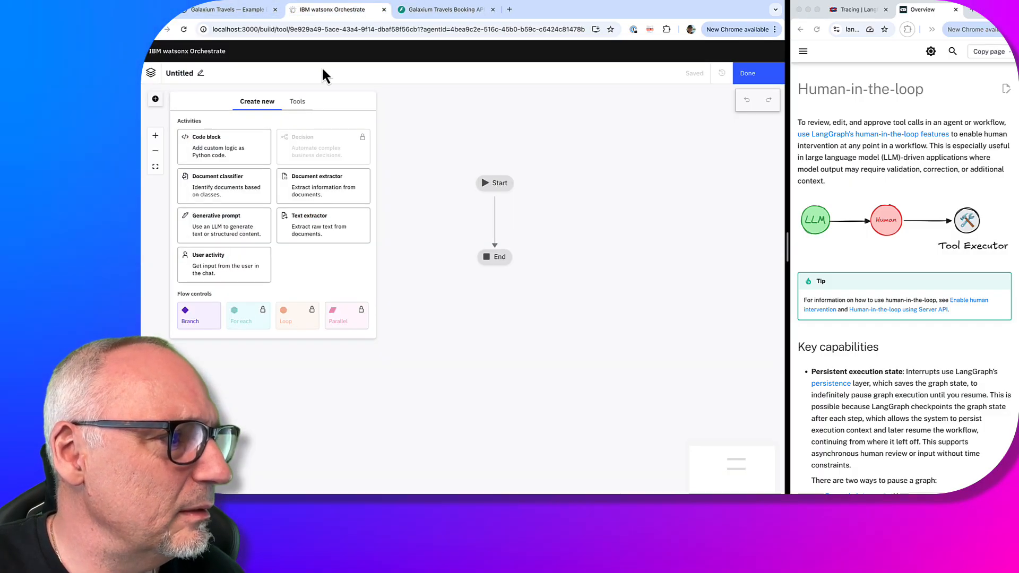
# Paste the register-user description and rename the flow tool to 'Register a new user flow'
pyautogui.click(201, 73)
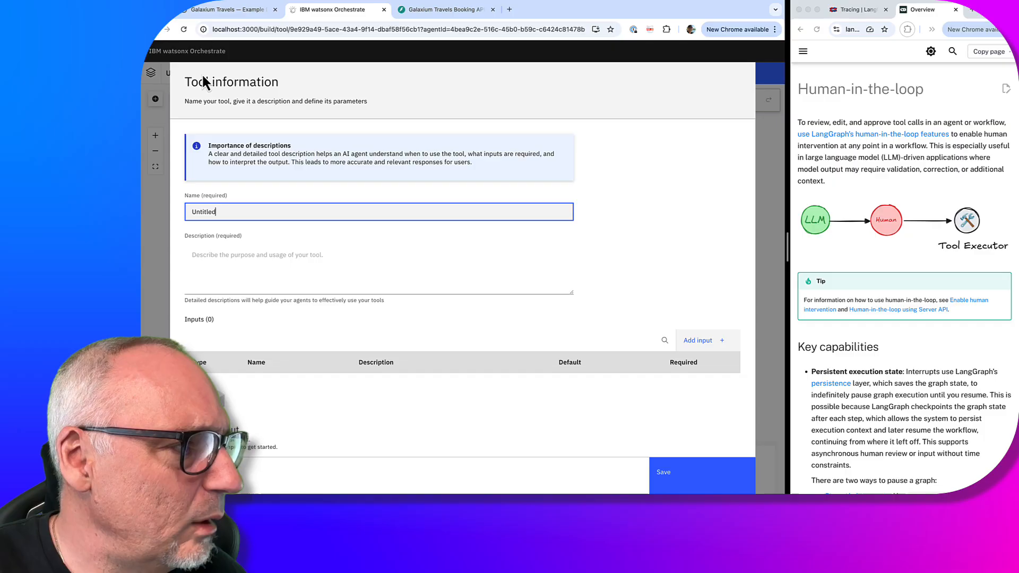
pyautogui.click(249, 247)
pyautogui.press('super+v')
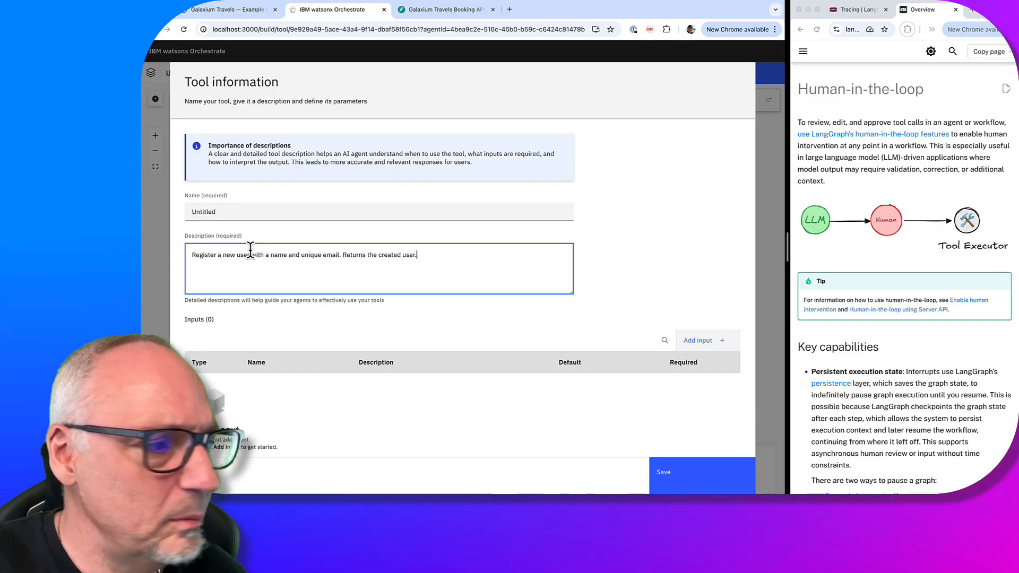
pyautogui.click(240, 211)
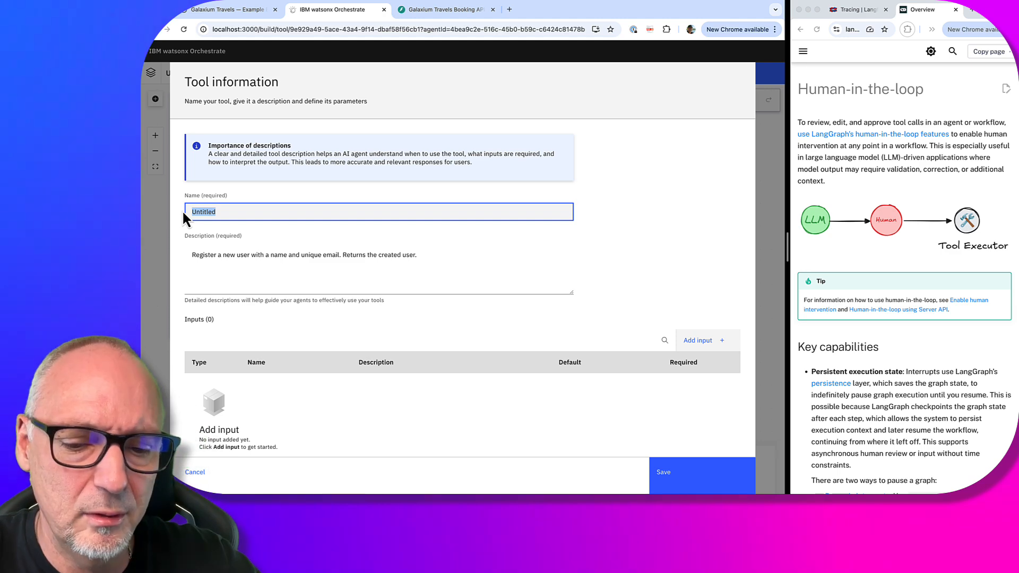
pyautogui.write('R')
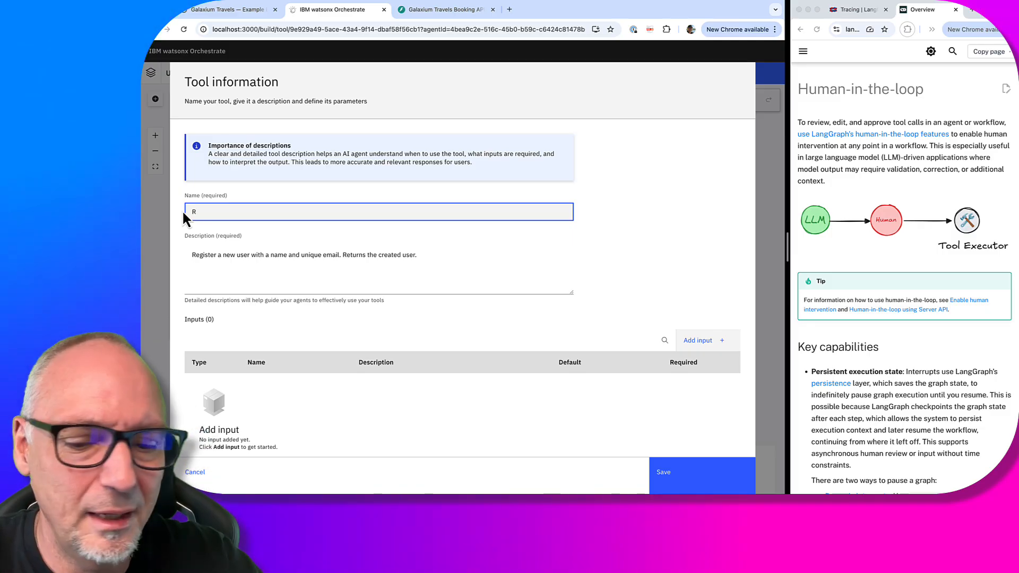
pyautogui.write('e')
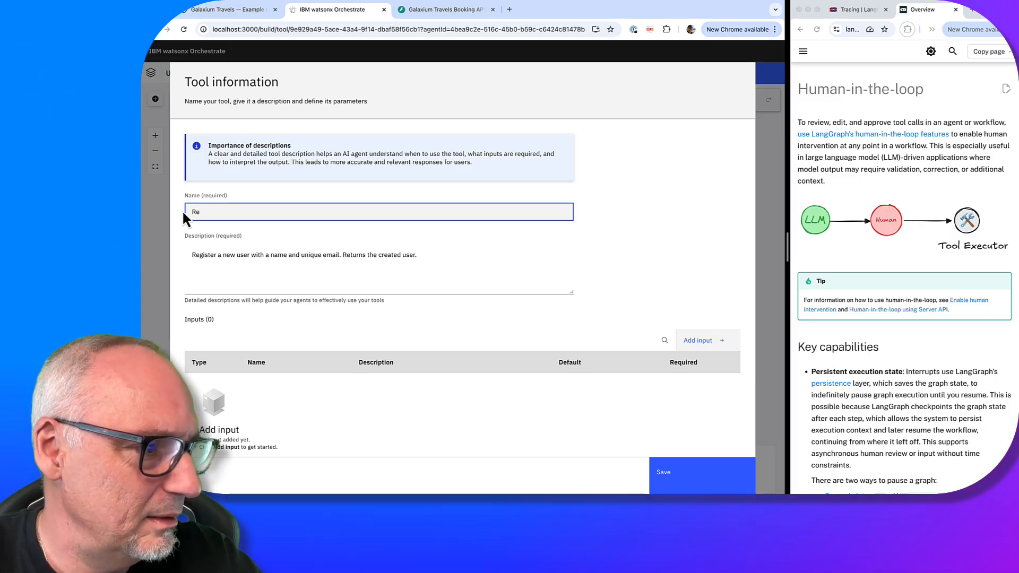
pyautogui.write('gi')
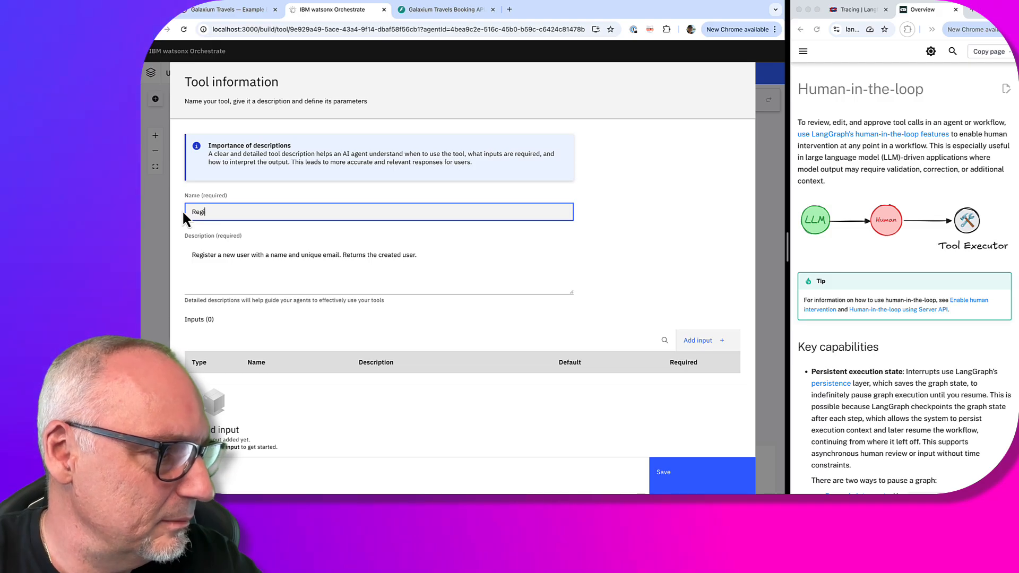
pyautogui.write('ster a ')
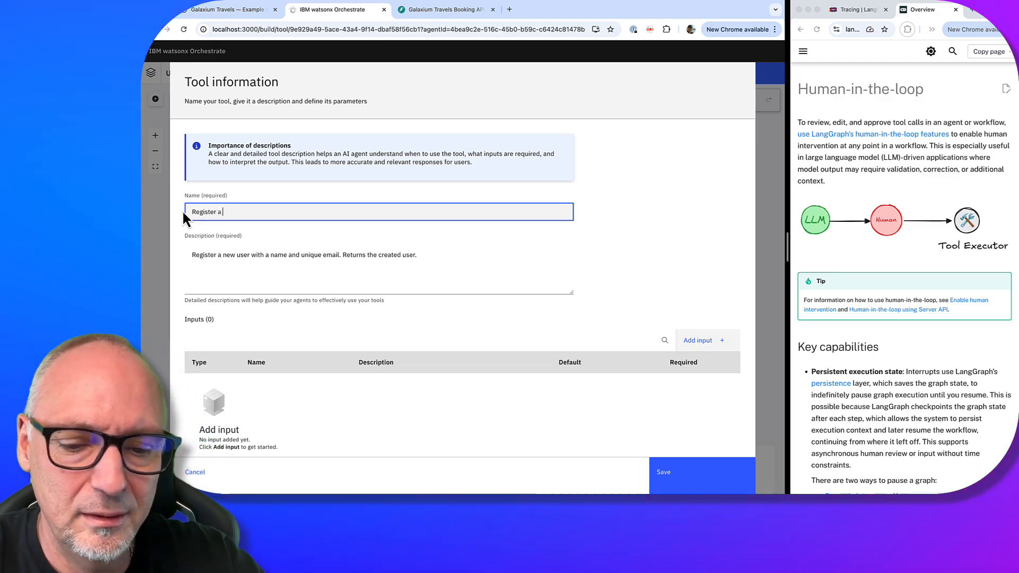
pyautogui.write('new user')
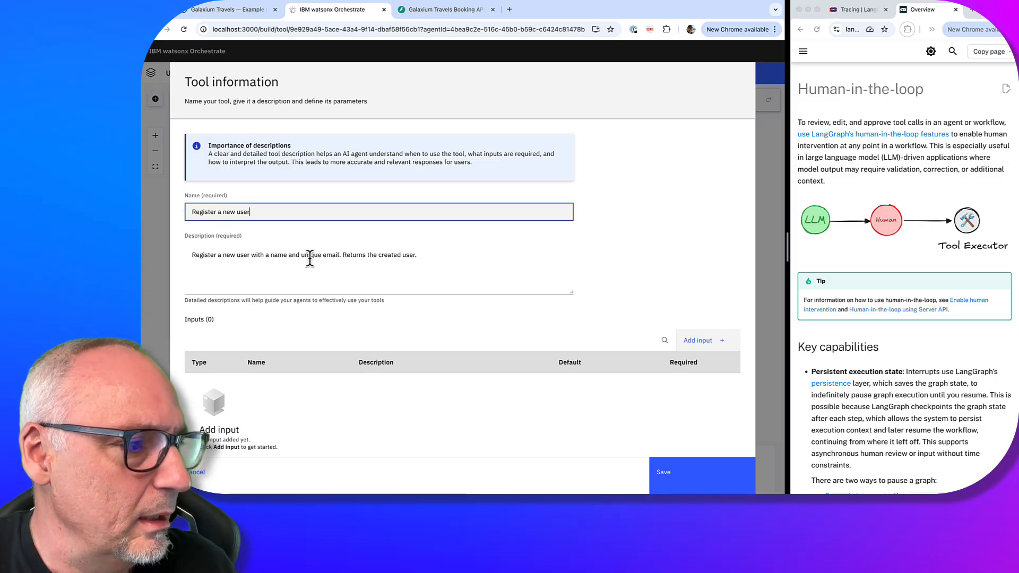
pyautogui.write(' flo')
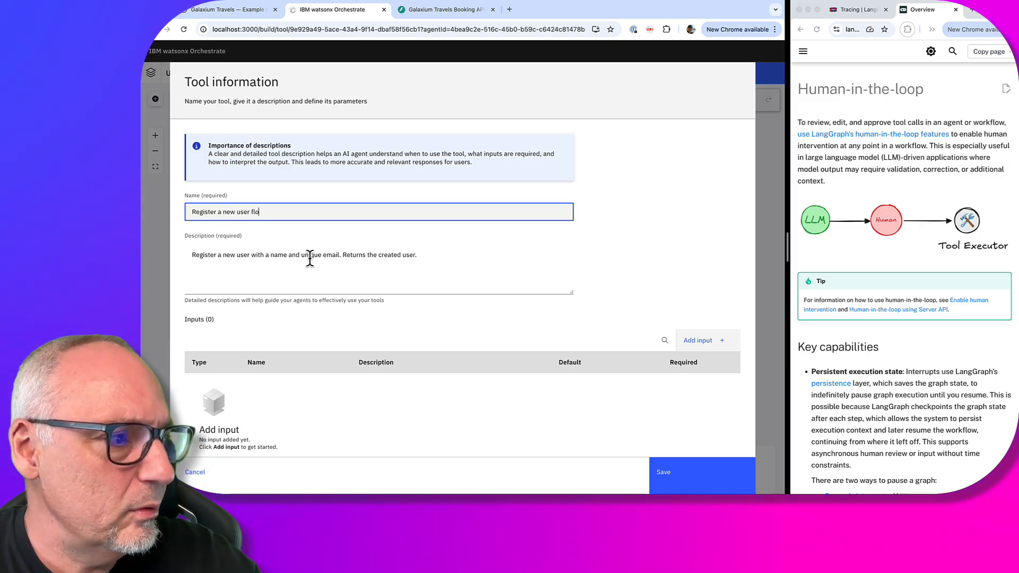
pyautogui.write('w')
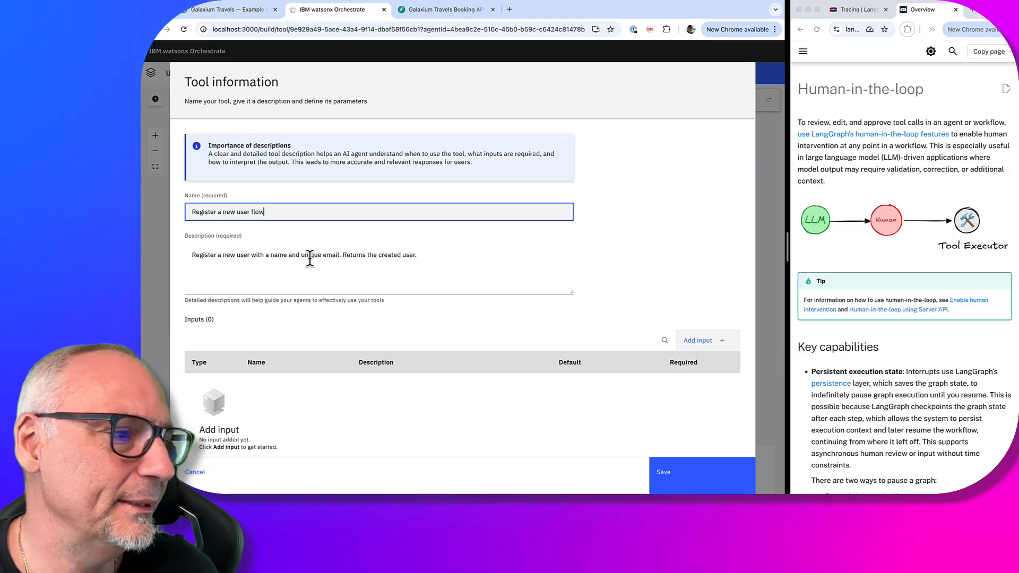
# Append the rule against invoking it for already-registered users to the tool description
pyautogui.click(437, 253)
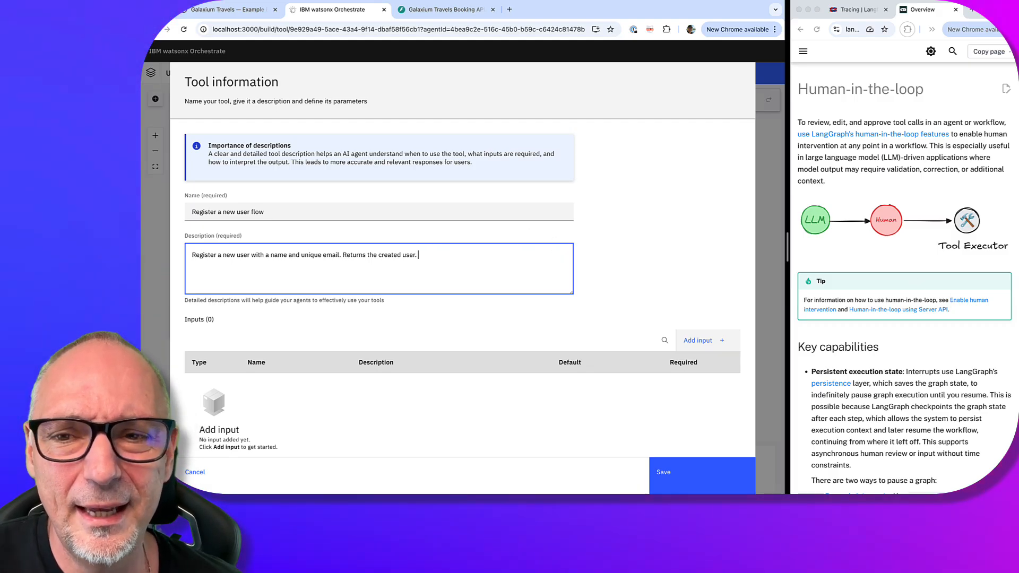
pyautogui.press('super+Tab')
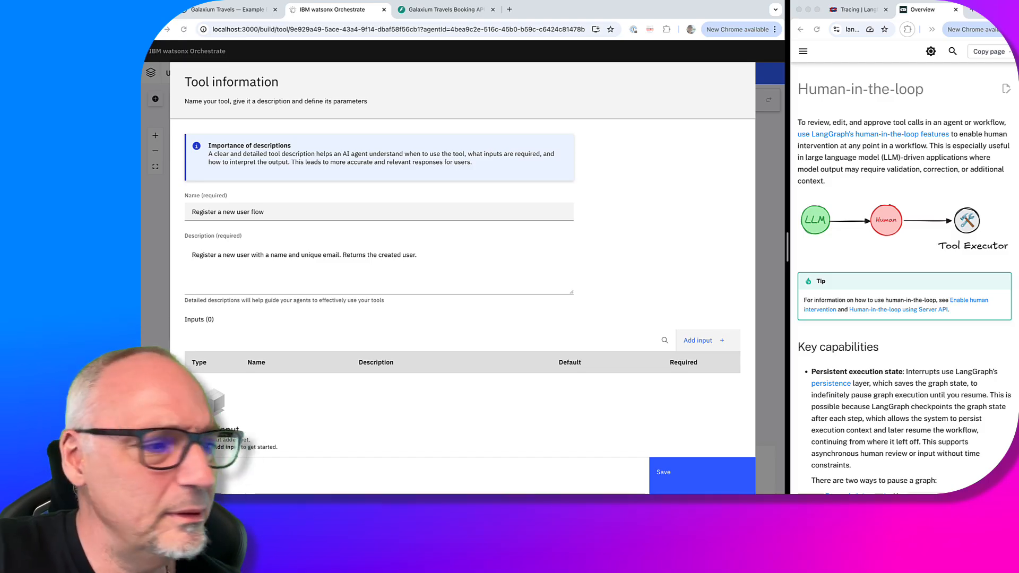
pyautogui.click(463, 257)
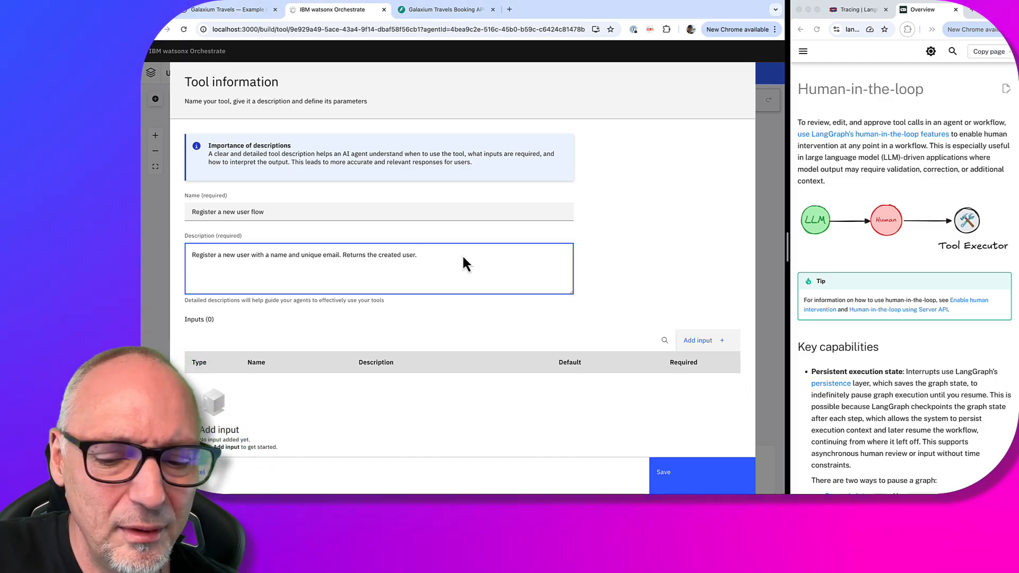
pyautogui.write('The tool must not be invoked if the username and email are already registered and the user has a user_id!')
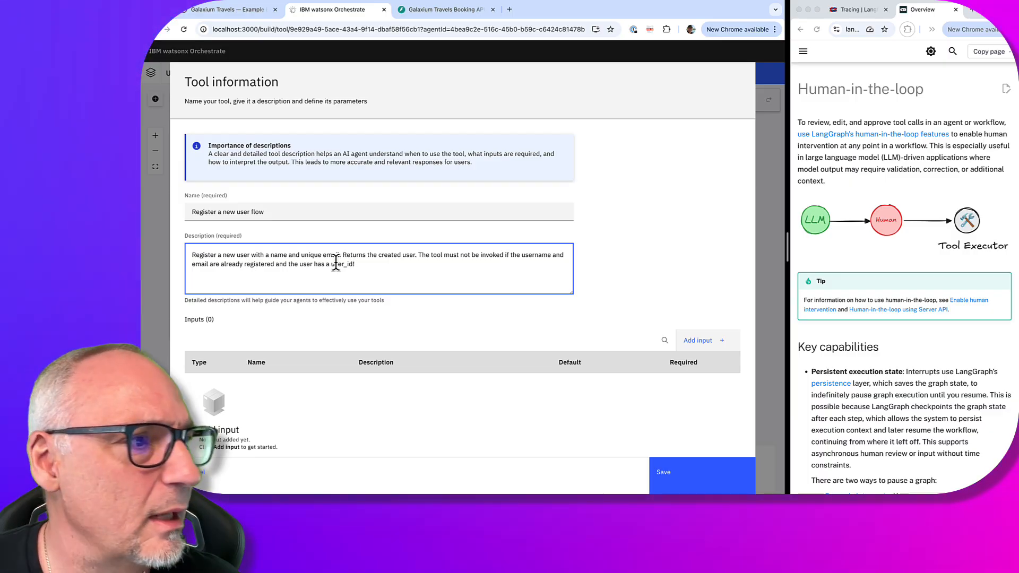
# Add a string input 'name' to the tool, checking the Booking API docs
pyautogui.click(430, 9)
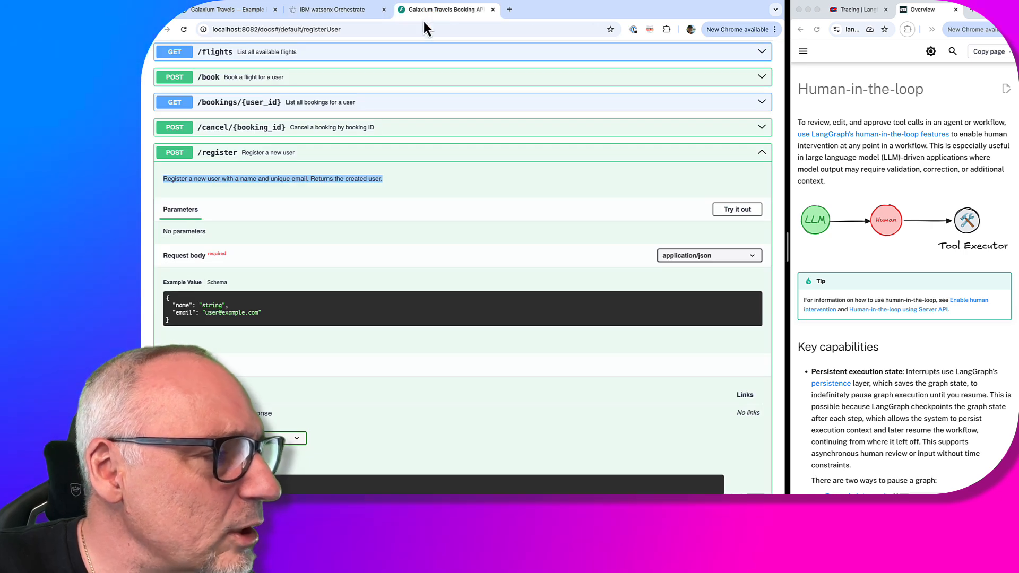
pyautogui.scroll(-2, 345, 171)
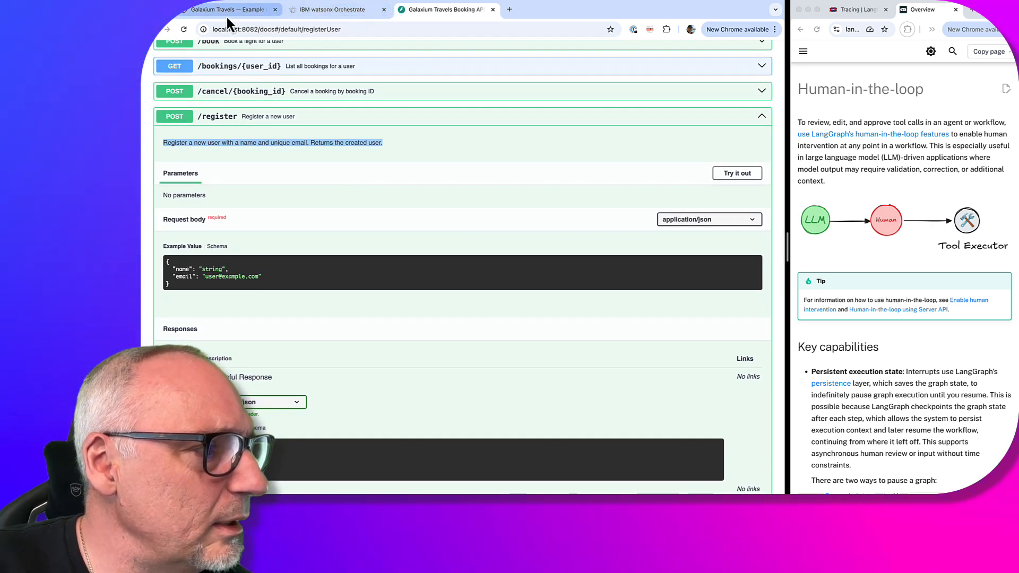
pyautogui.click(332, 9)
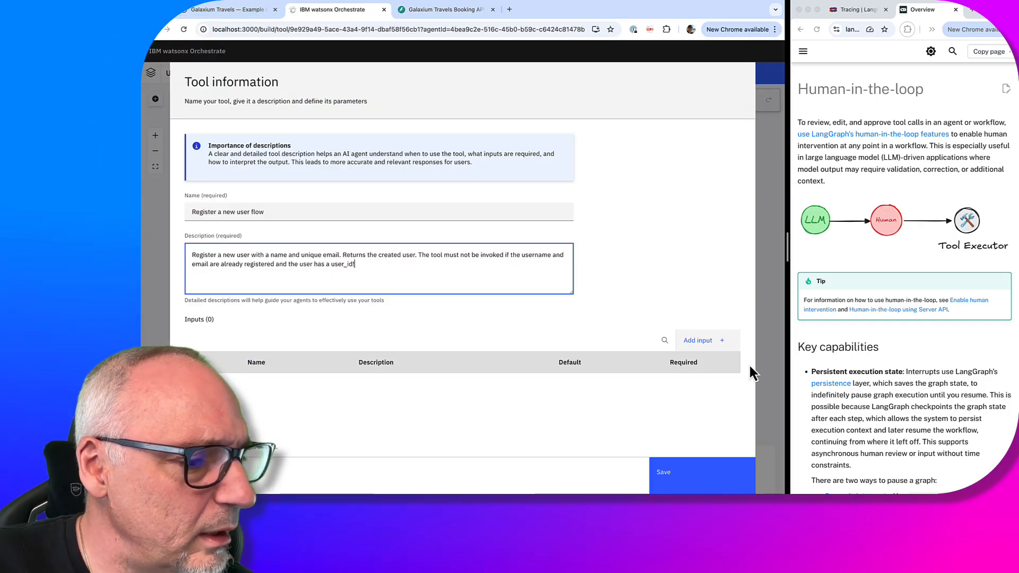
pyautogui.click(697, 341)
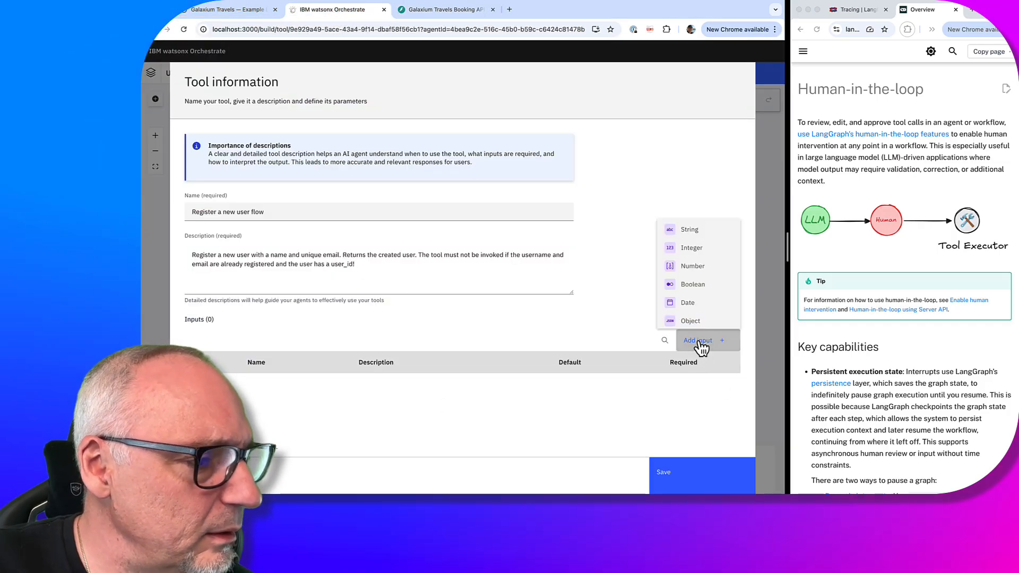
pyautogui.click(689, 229)
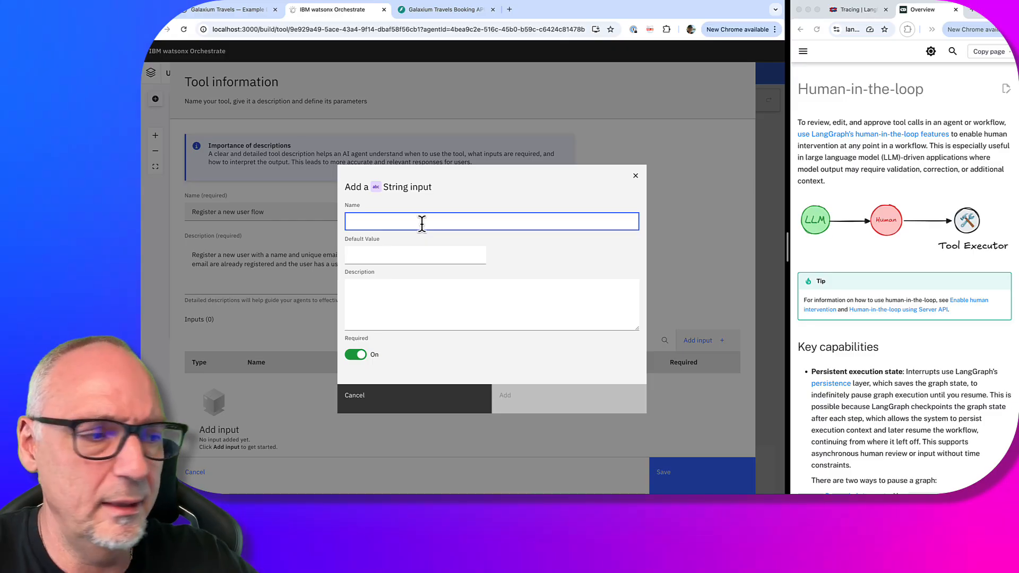
pyautogui.write('name')
pyautogui.click(582, 395)
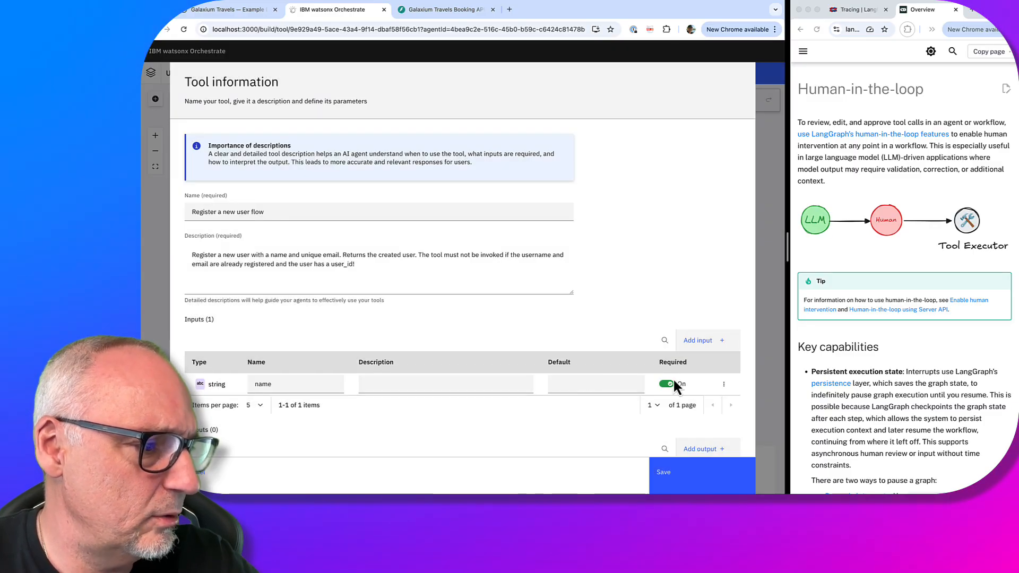
# Add a second string input 'email' and scroll down to the Outputs section
pyautogui.click(710, 340)
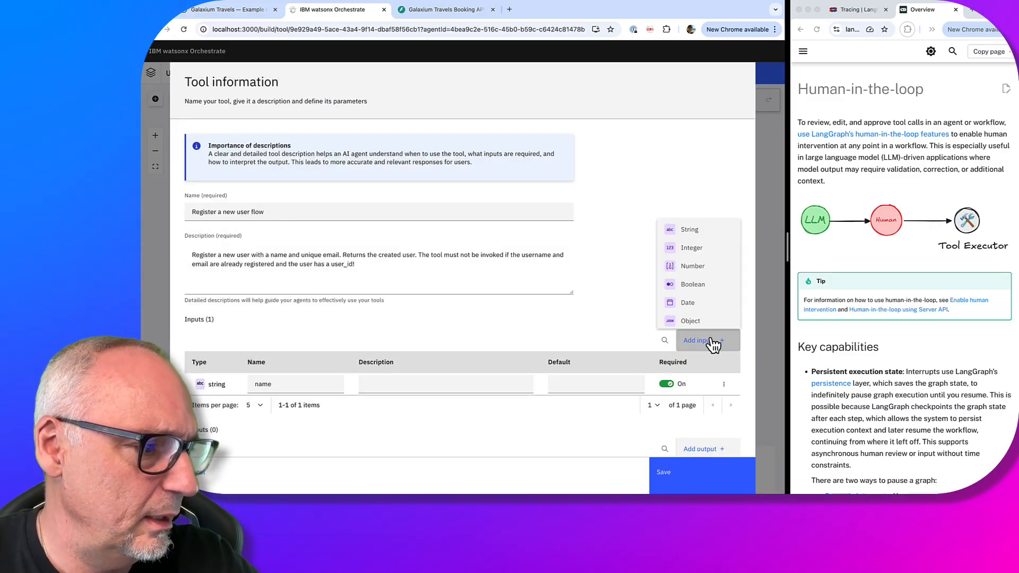
pyautogui.click(689, 230)
pyautogui.write('em')
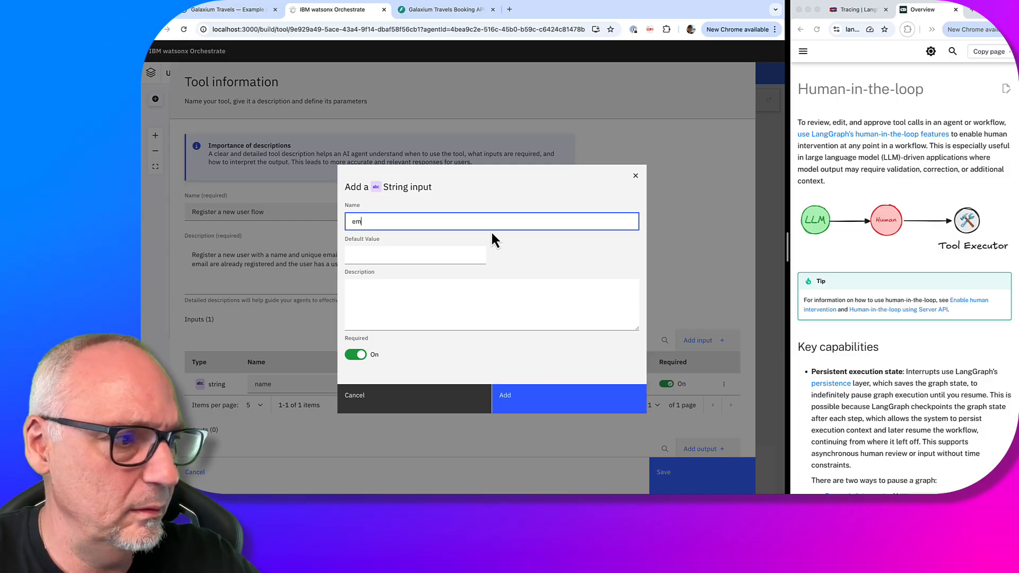
pyautogui.write('ail')
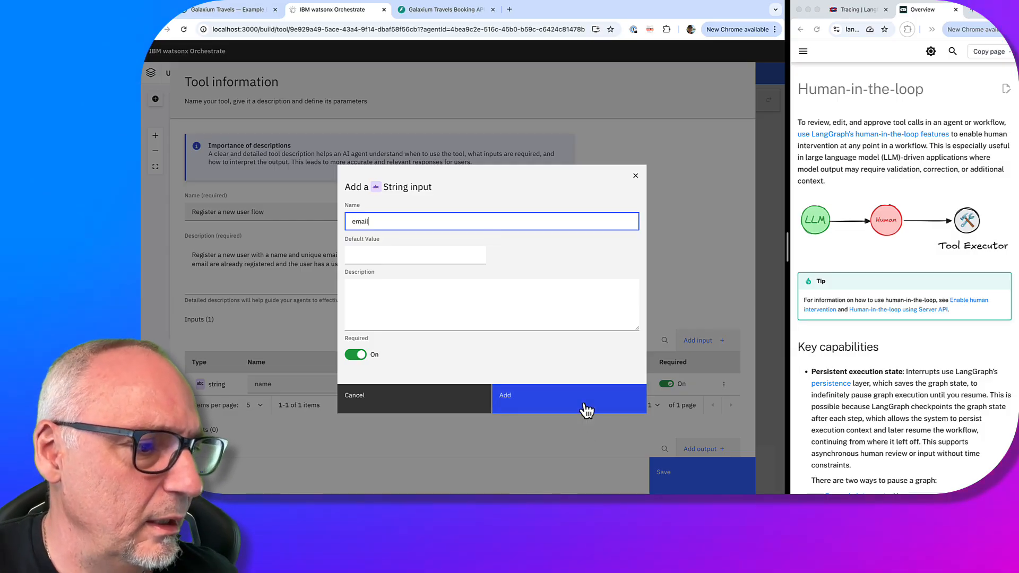
pyautogui.click(584, 406)
pyautogui.click(469, 11)
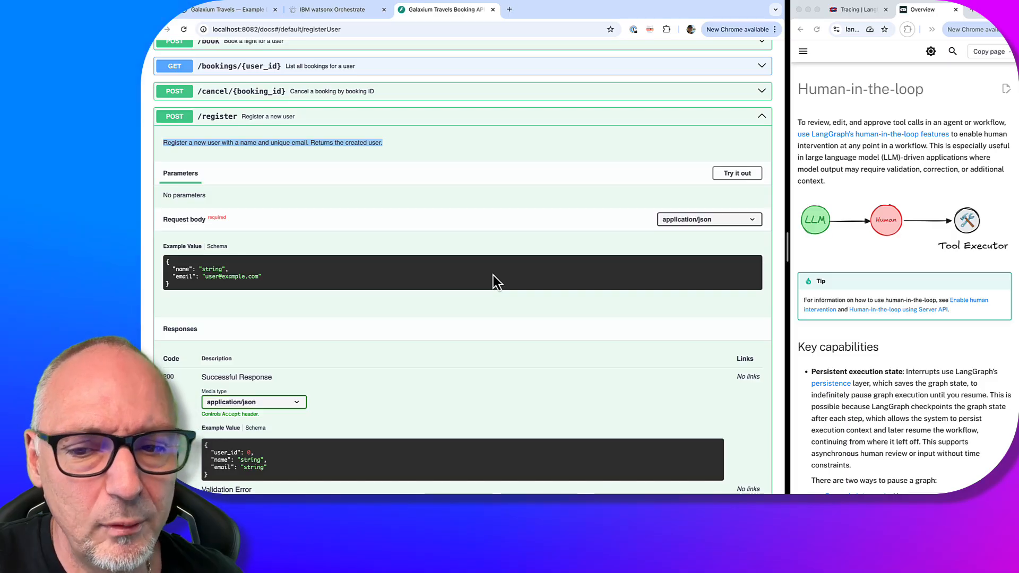
pyautogui.click(355, 11)
pyautogui.scroll(-3, 431, 300)
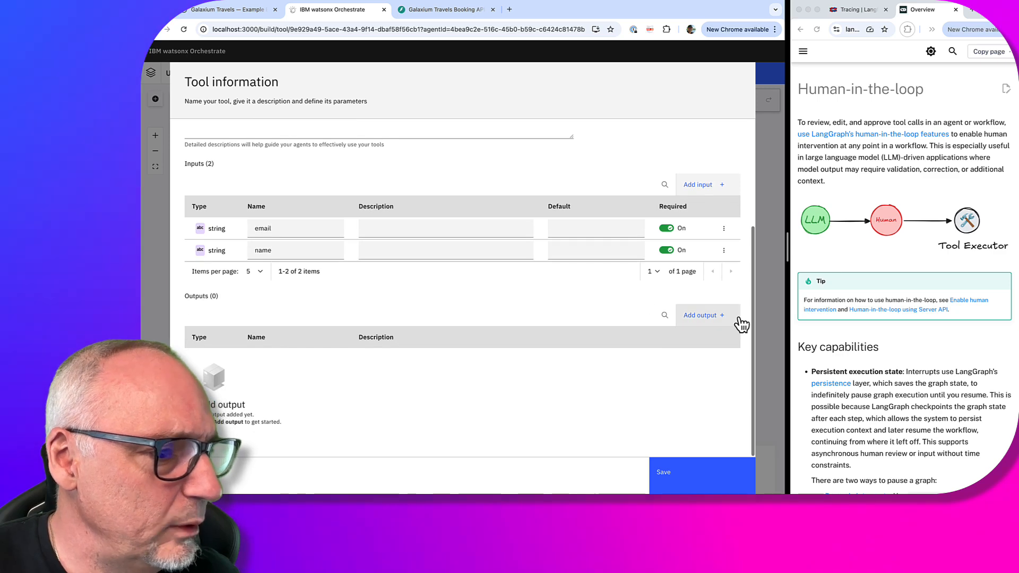
# Add a string output 'name', checking the /register response schema in Swagger
pyautogui.click(709, 315)
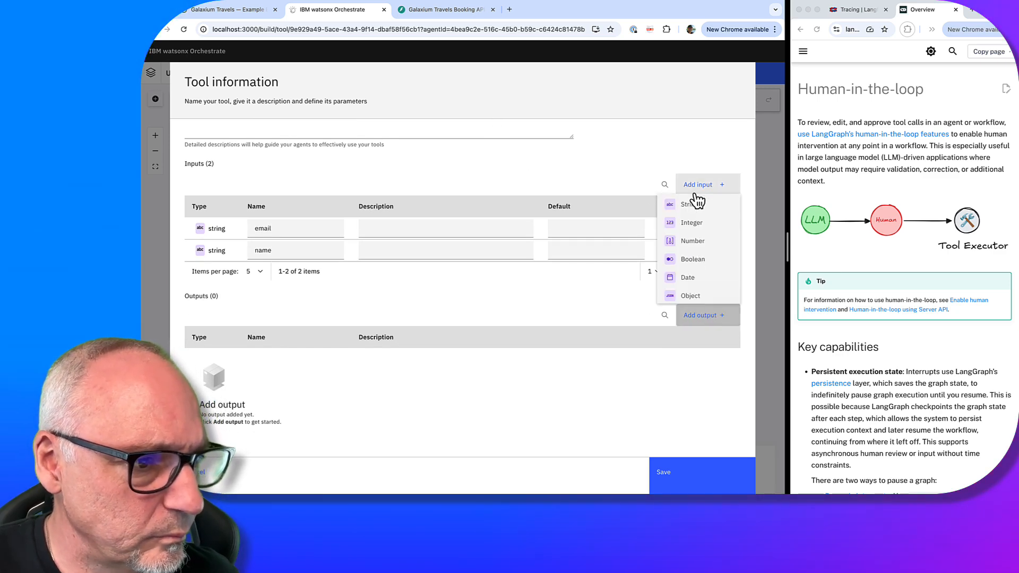
pyautogui.click(690, 204)
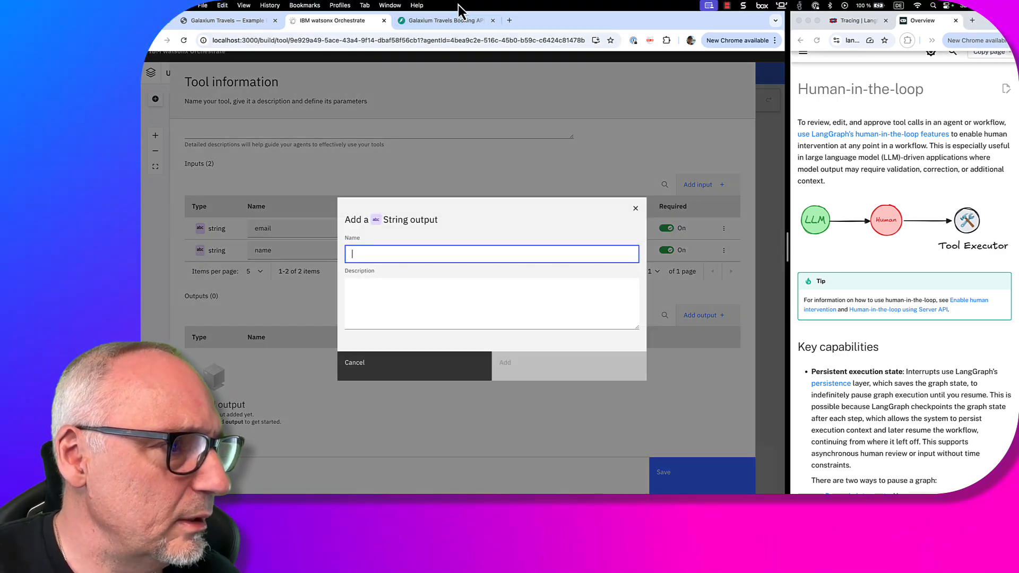
pyautogui.click(454, 26)
pyautogui.scroll(-5, 371, 345)
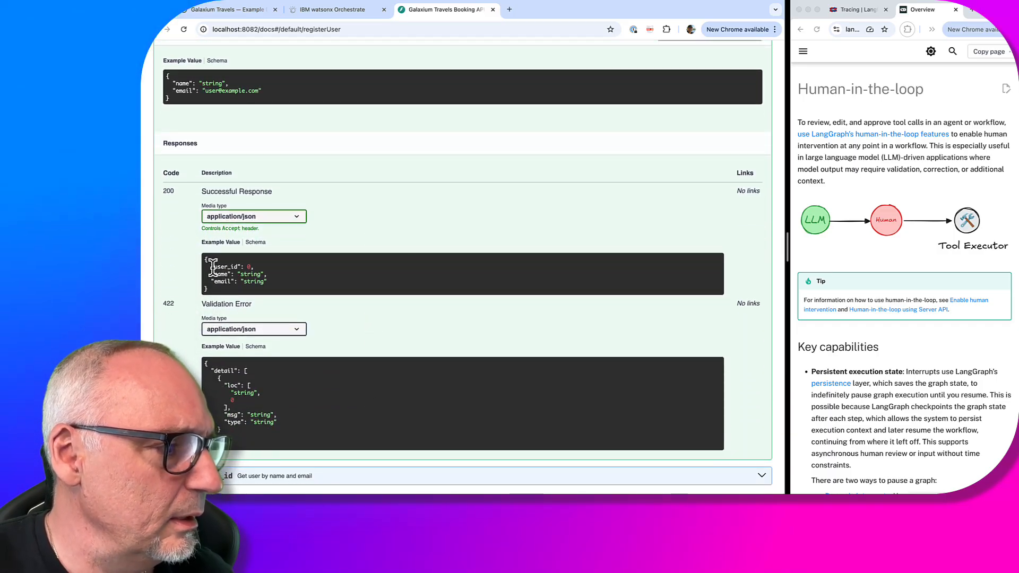
pyautogui.click(358, 15)
pyautogui.write('name')
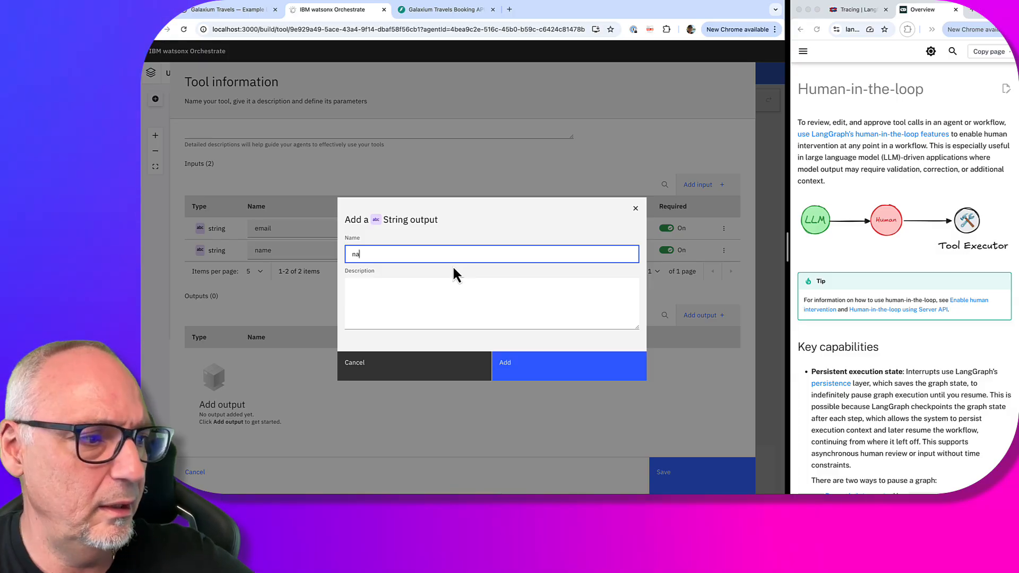
pyautogui.click(557, 375)
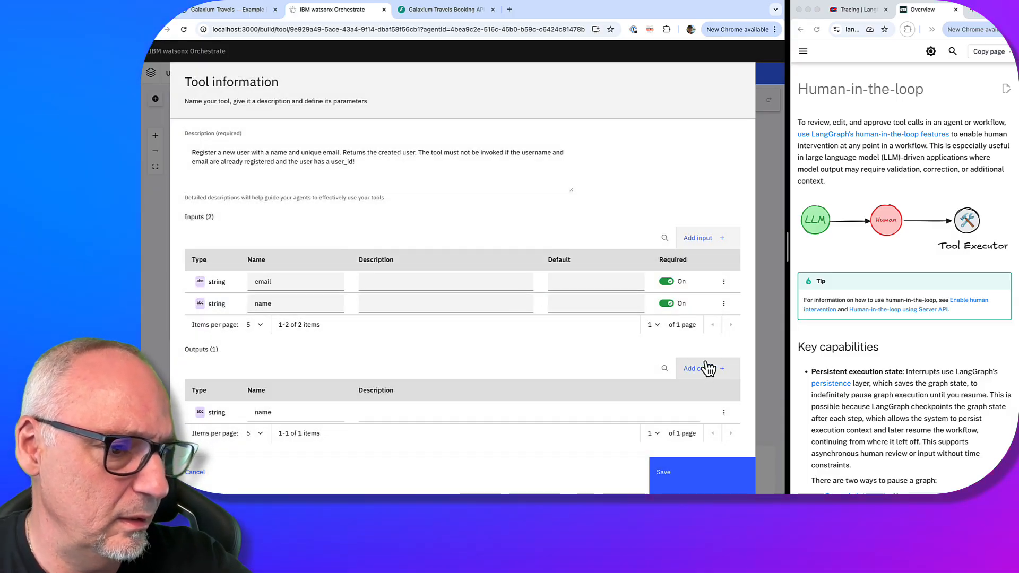
# Add a string output 'email' and an integer output 'user_id'
pyautogui.click(707, 368)
pyautogui.click(699, 259)
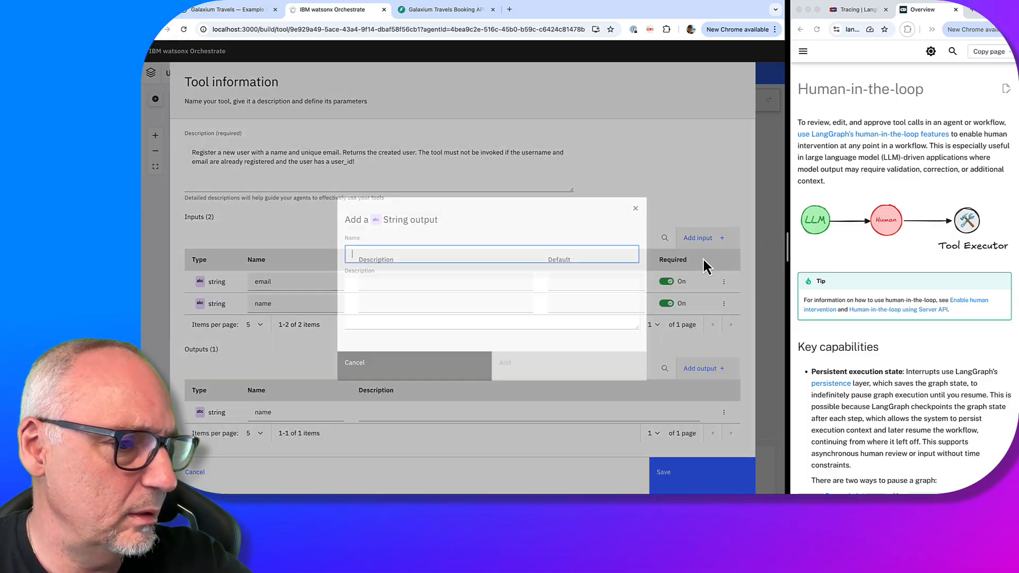
pyautogui.write('email')
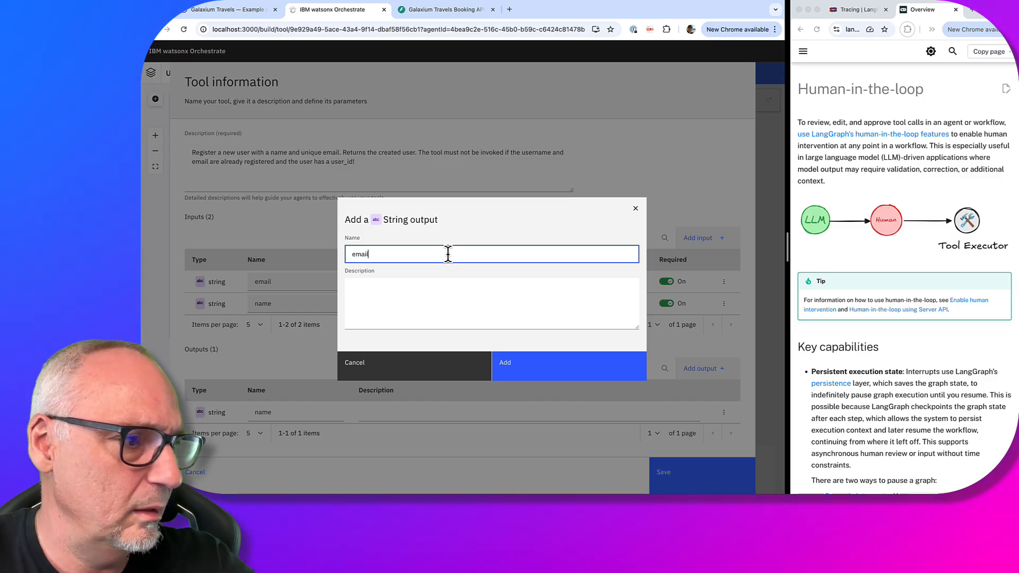
pyautogui.click(594, 366)
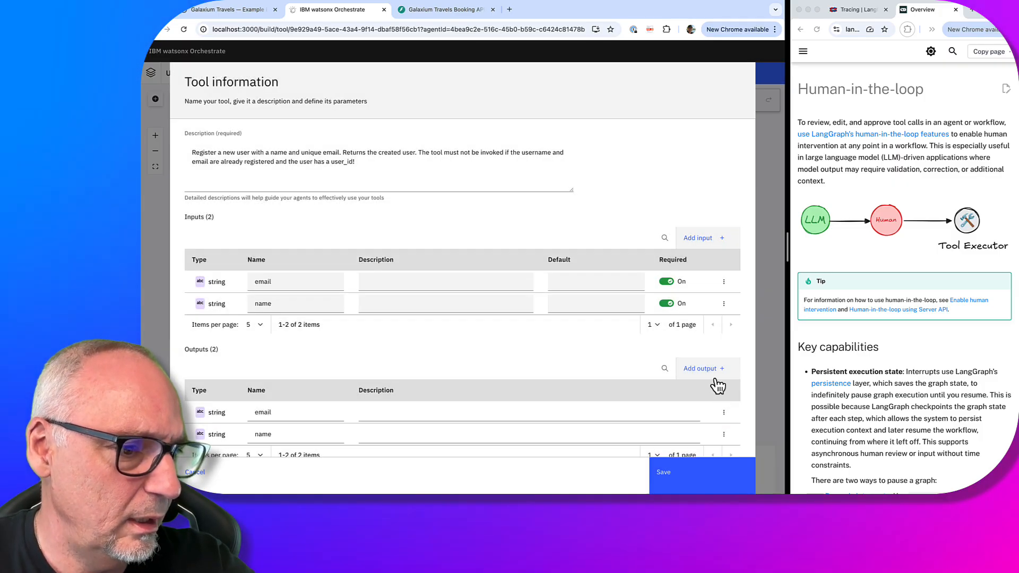
pyautogui.click(711, 374)
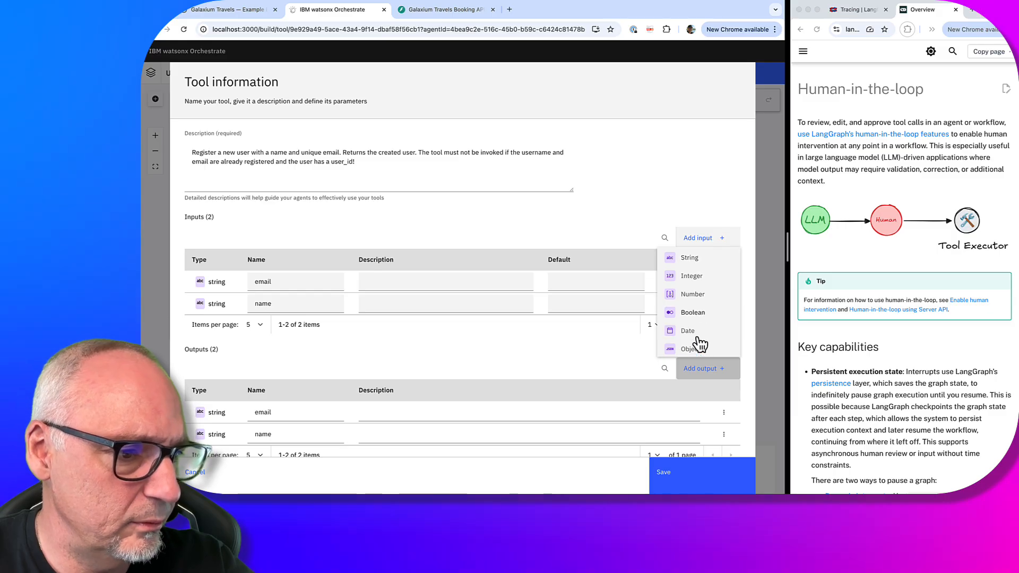
pyautogui.click(694, 276)
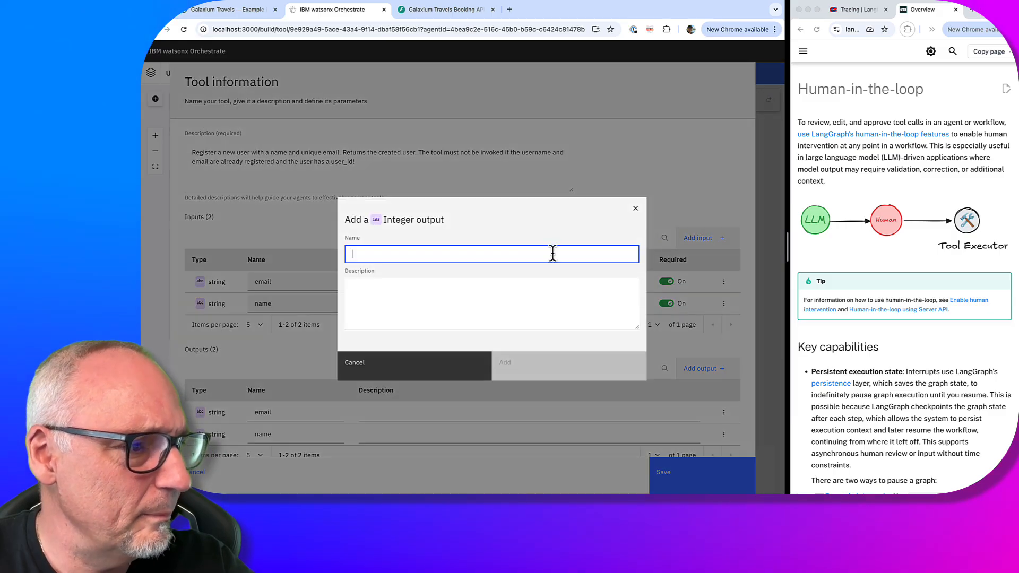
pyautogui.write('user_id')
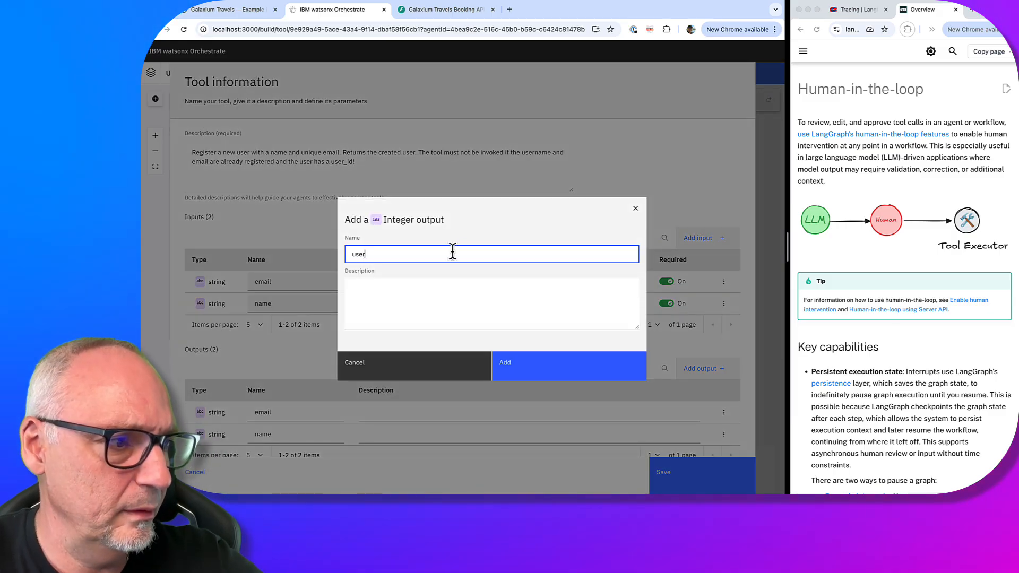
pyautogui.click(578, 371)
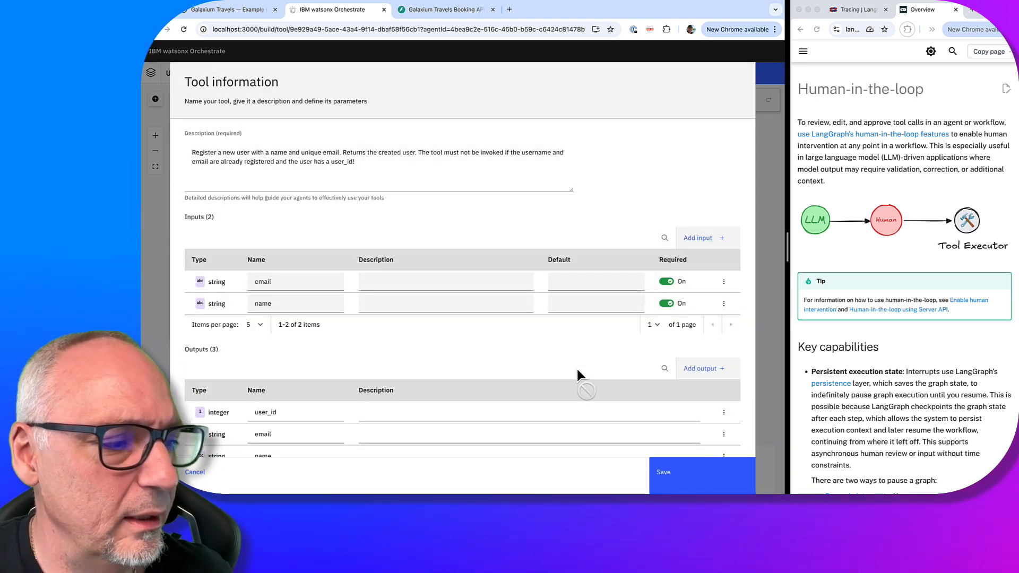
pyautogui.scroll(-2, 577, 374)
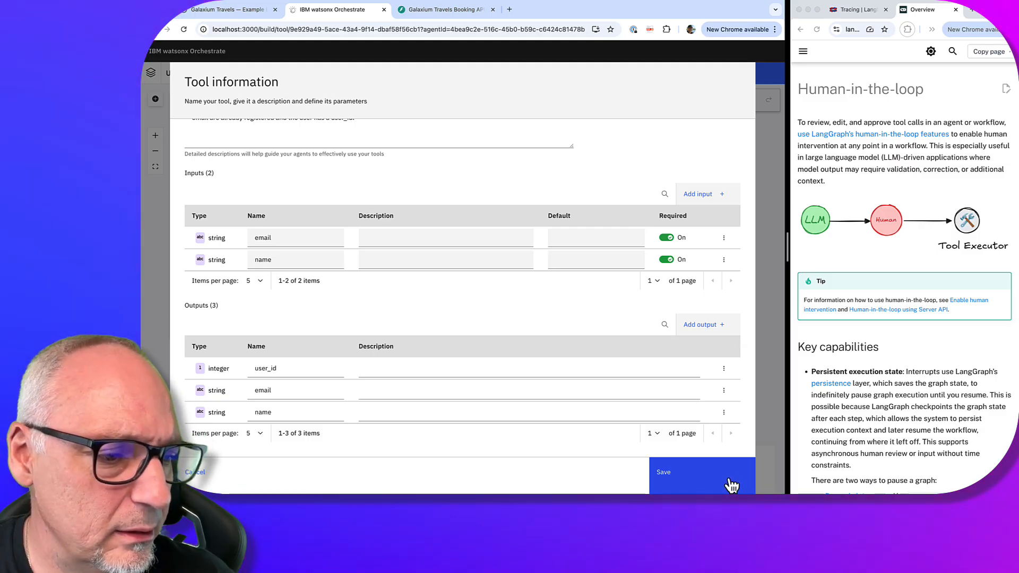
# Save the tool's inputs and outputs and close the flow editor with Done
pyautogui.click(731, 485)
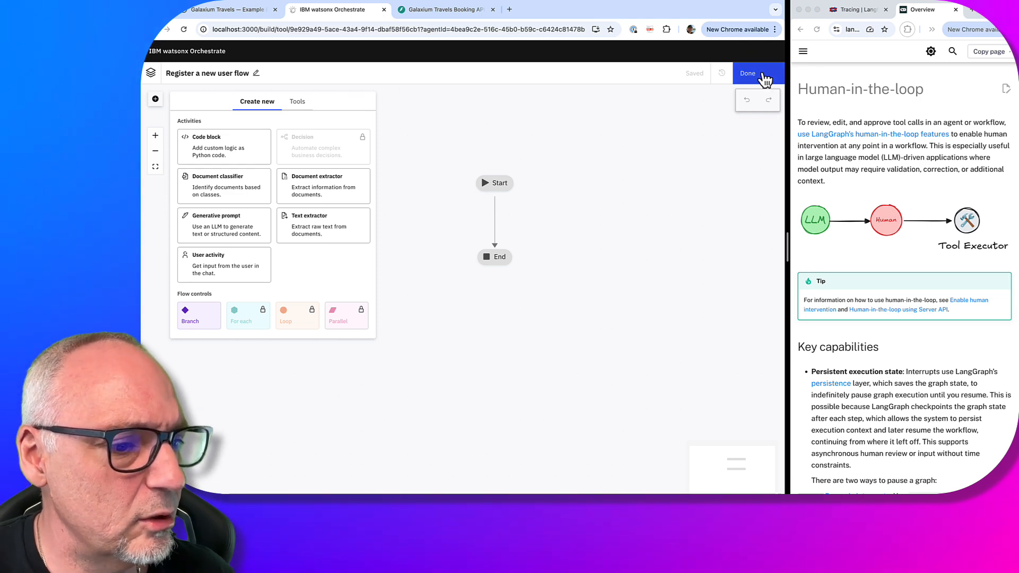
pyautogui.click(748, 73)
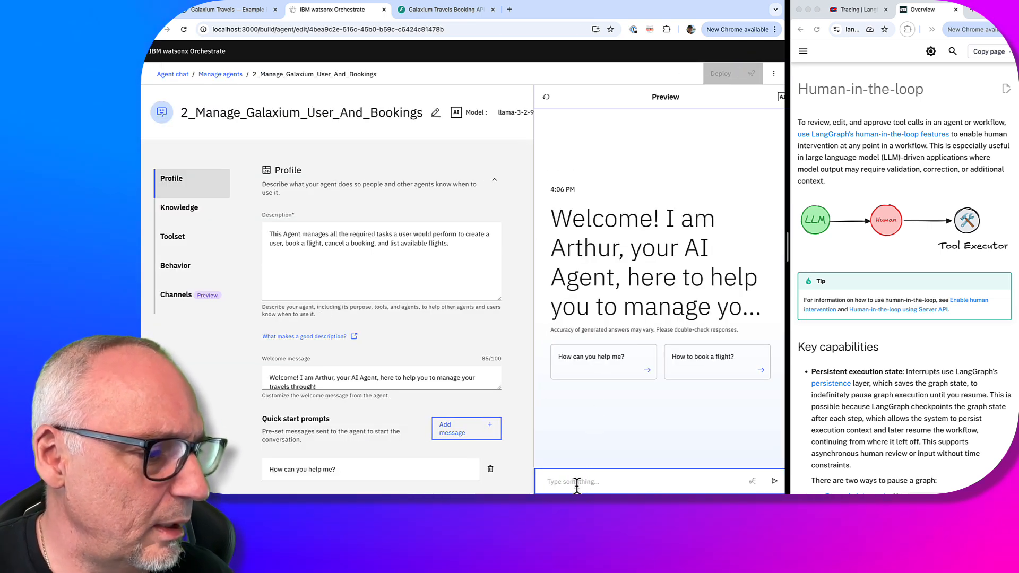
# Remove the original 'Register a new user' tool from the agent's tool list
pyautogui.scroll(-15, 428, 349)
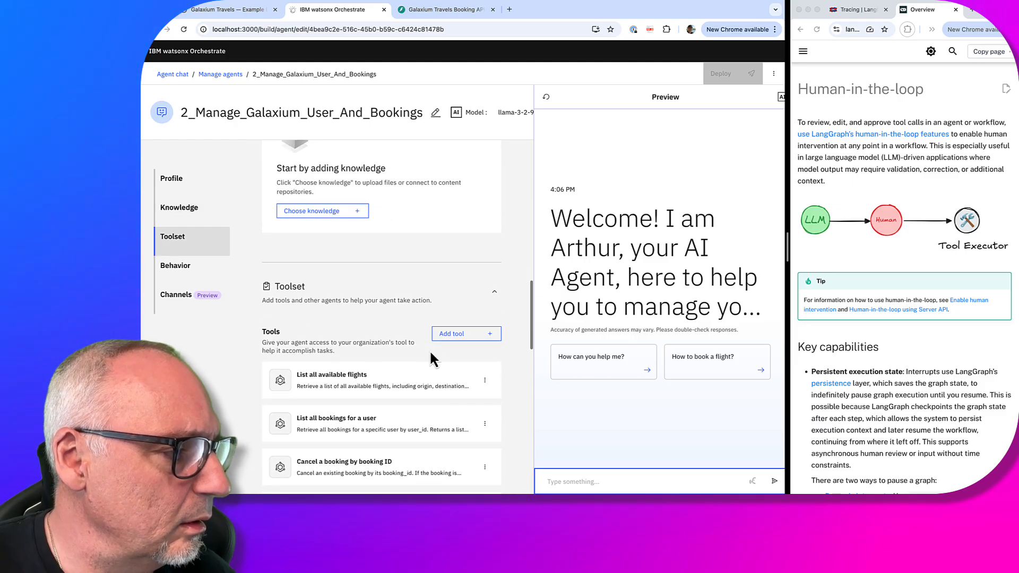
pyautogui.scroll(4, 429, 349)
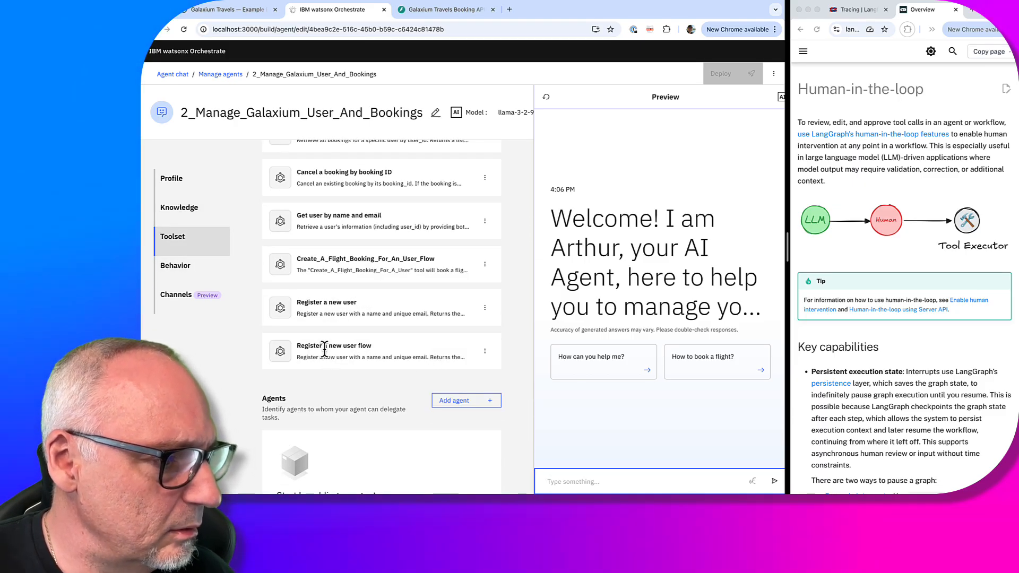
pyautogui.click(485, 308)
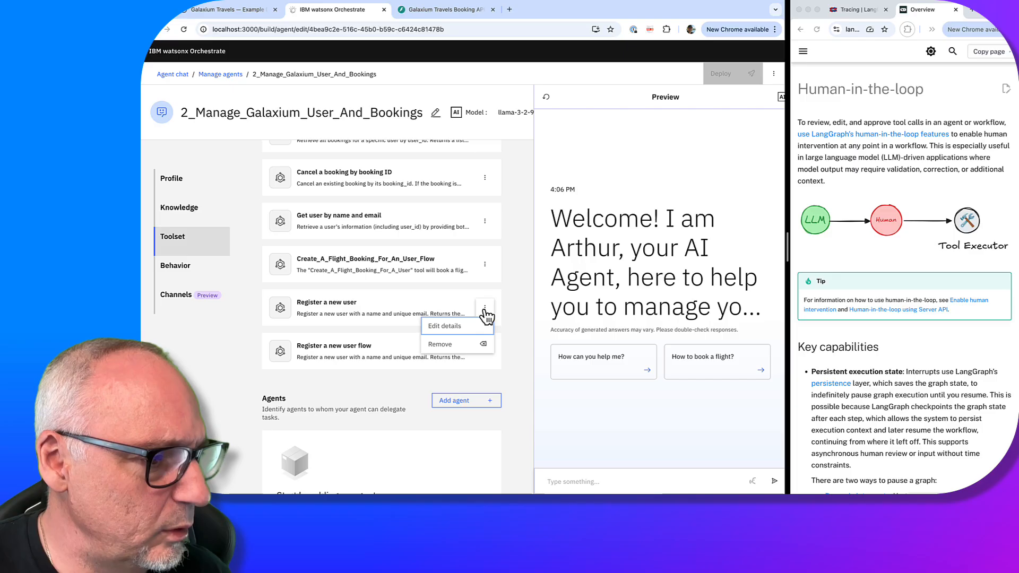
pyautogui.click(471, 344)
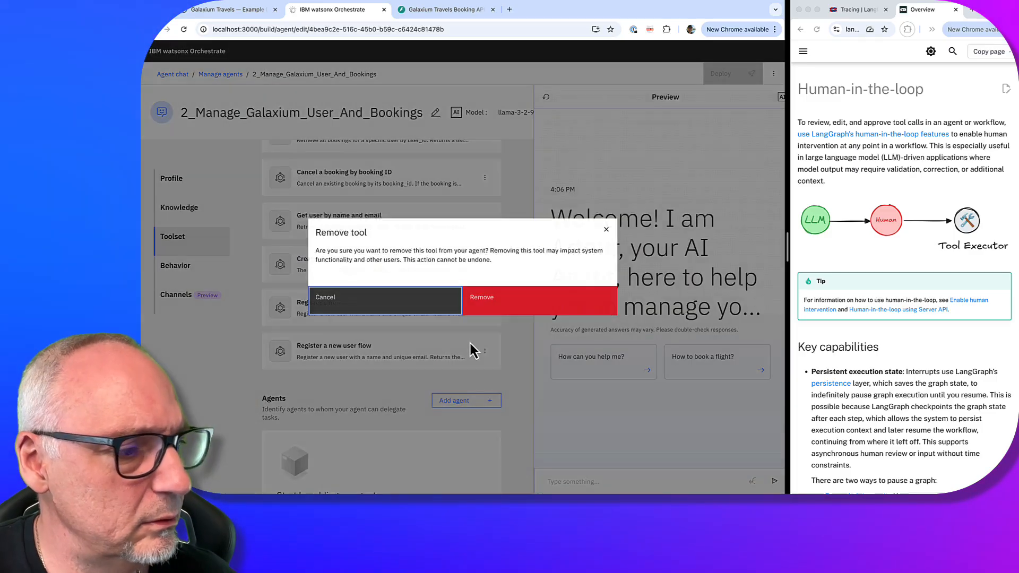
pyautogui.click(530, 309)
pyautogui.click(576, 482)
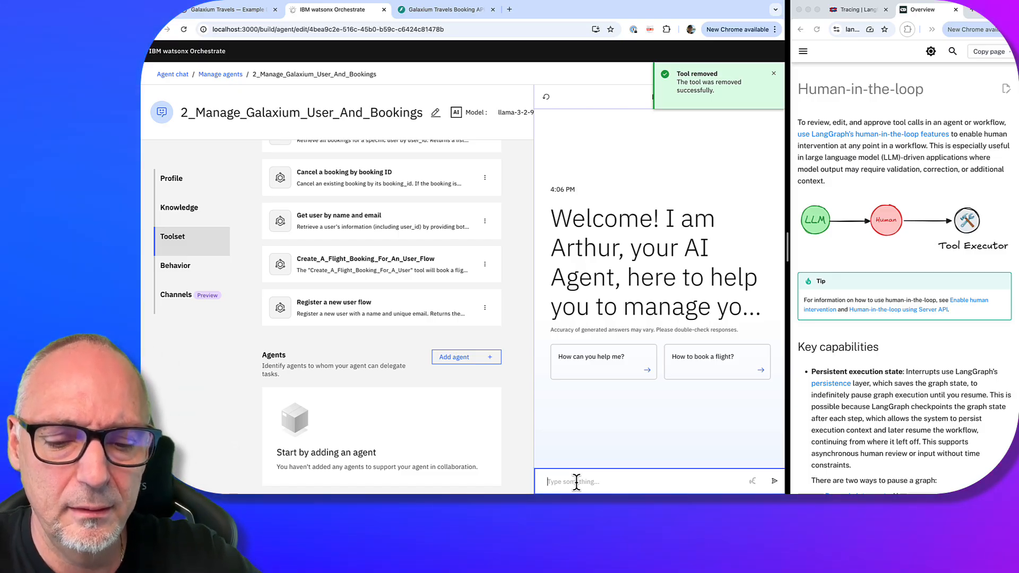
# Send a Register request with the new user's name and e-mail in the Preview chat
pyautogui.write('Reg')
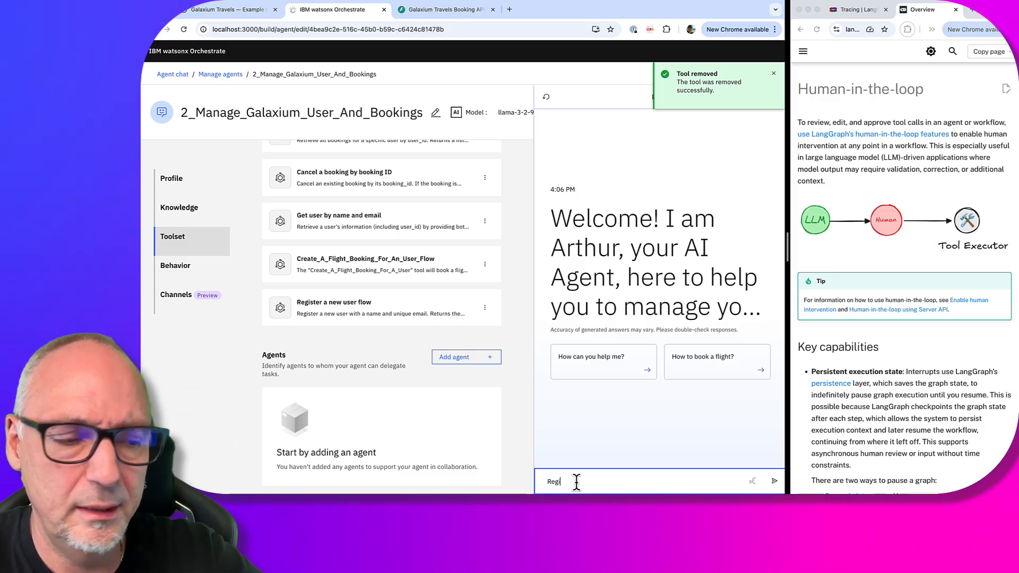
pyautogui.write('ister Thomas')
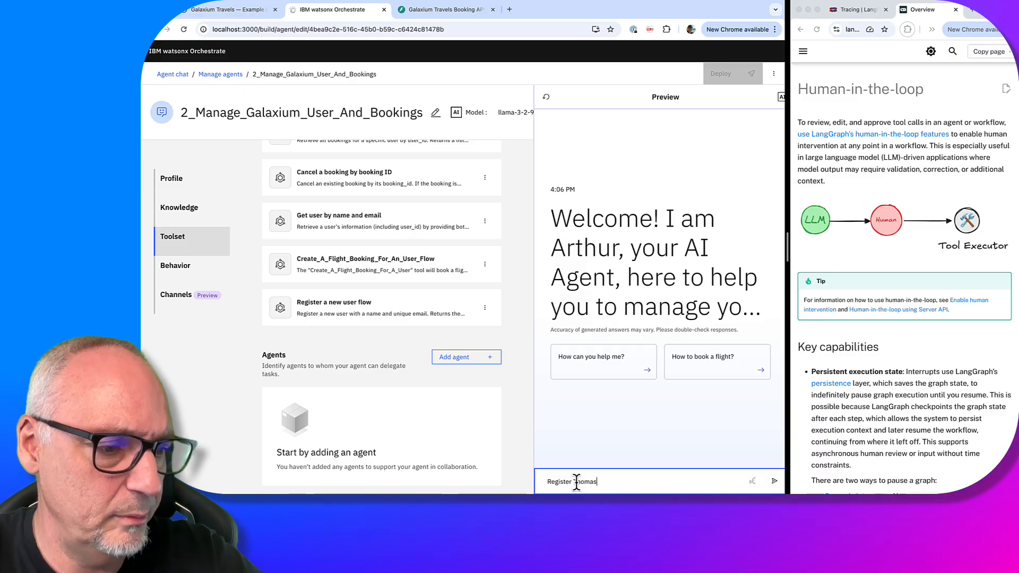
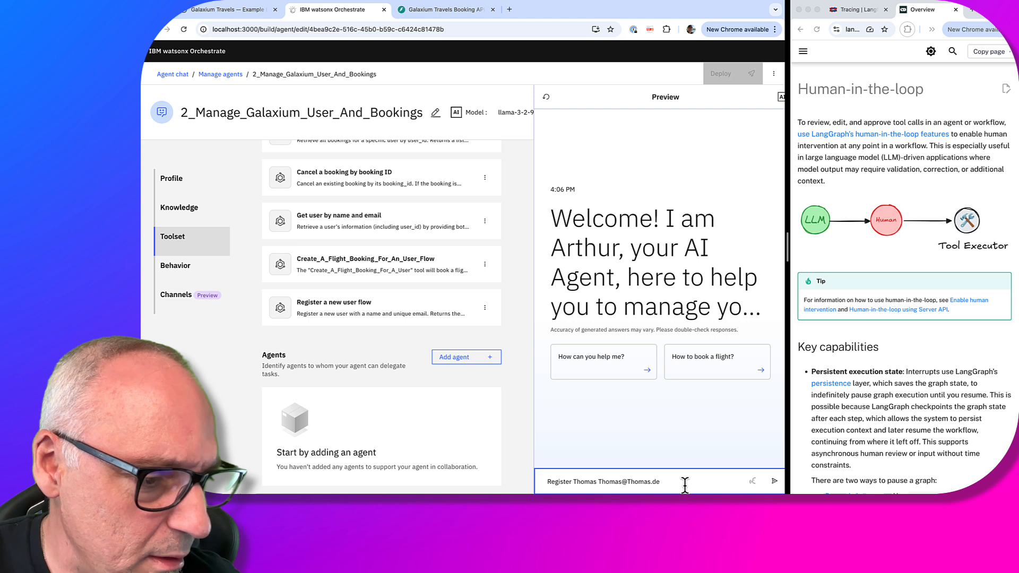
pyautogui.moveTo(682, 482); pyautogui.dragTo(546, 481)
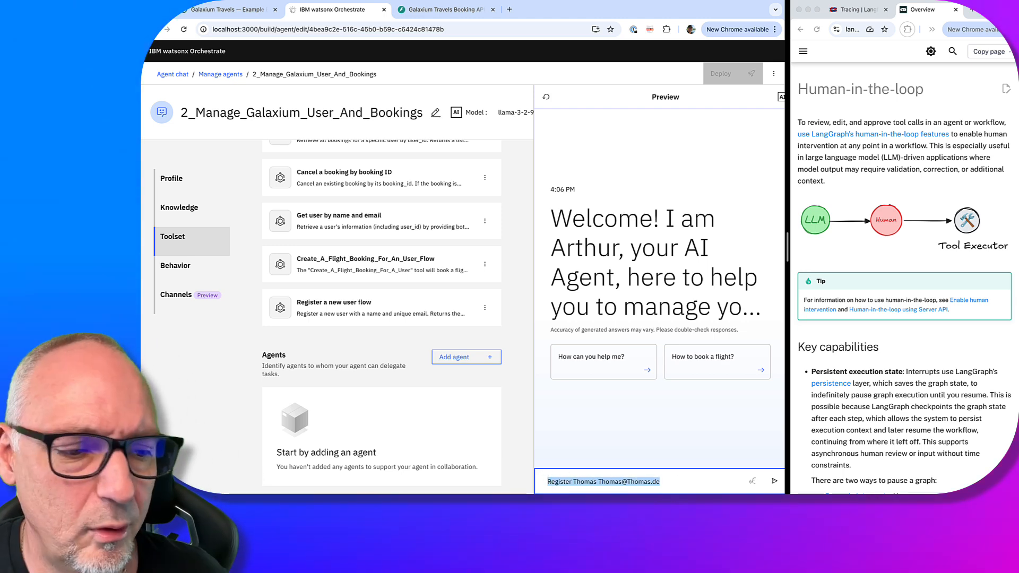
pyautogui.click(774, 481)
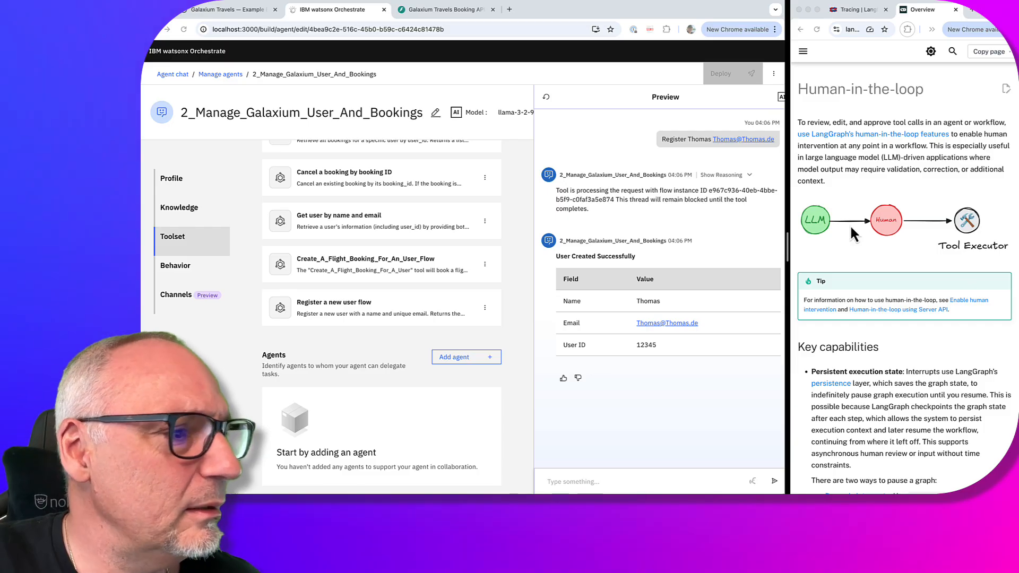
pyautogui.click(485, 308)
# Open the registration flow and insert a user activity between Start and End
pyautogui.click(477, 328)
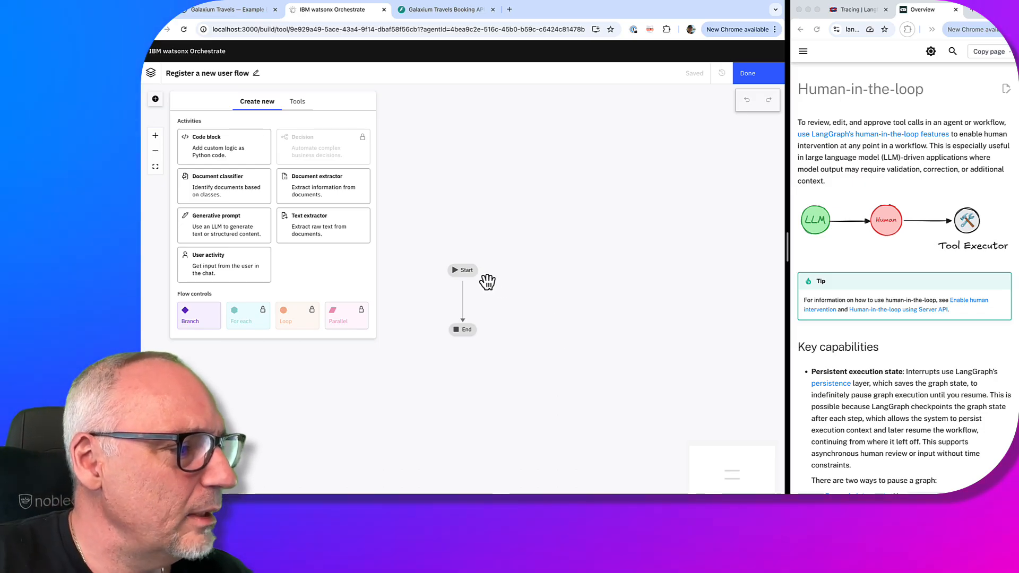
pyautogui.moveTo(467, 270); pyautogui.dragTo(469, 169)
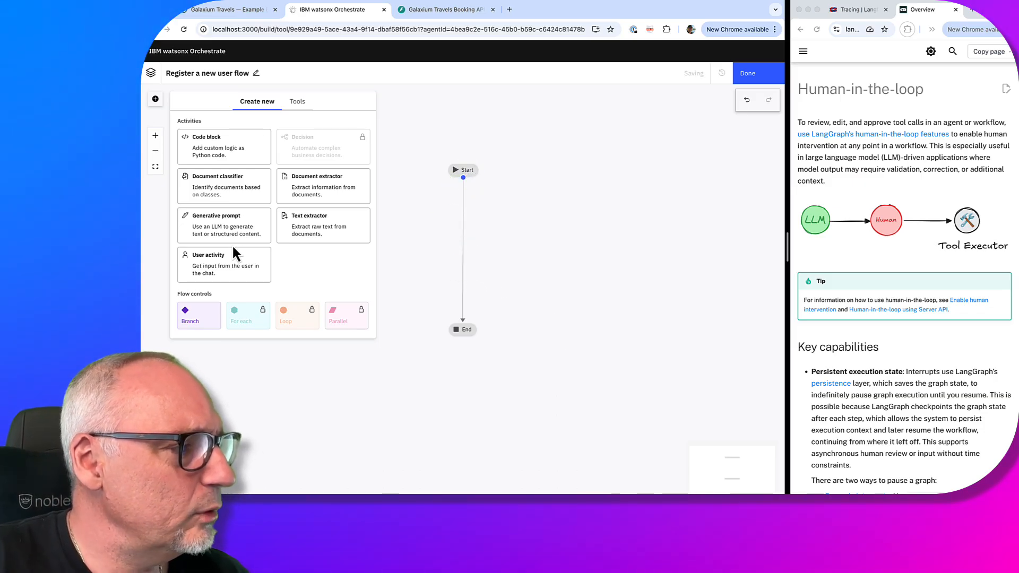
pyautogui.moveTo(231, 276); pyautogui.dragTo(449, 260)
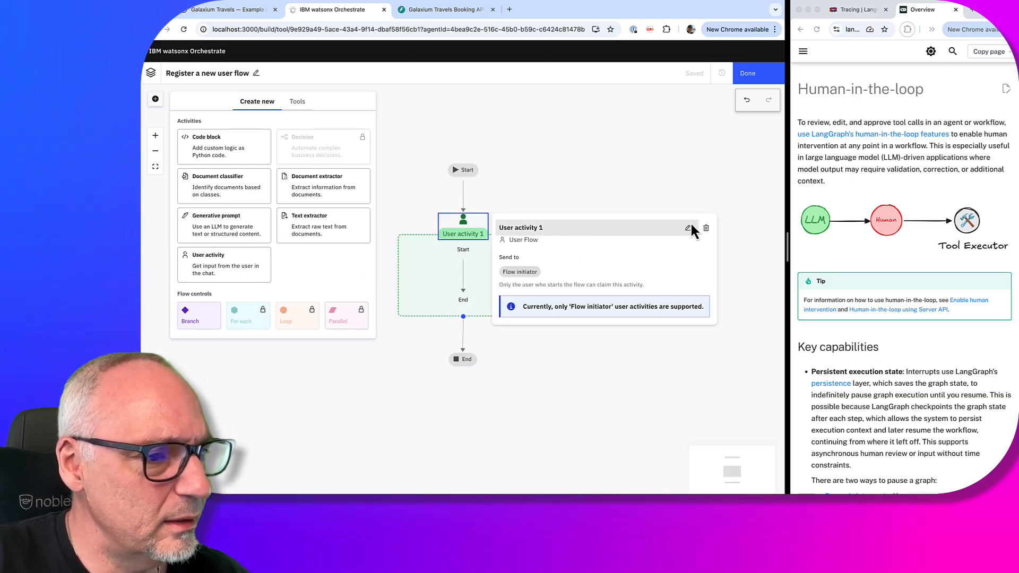
# Rename the activity from 'User activity 1' to 'Register user'
pyautogui.click(687, 228)
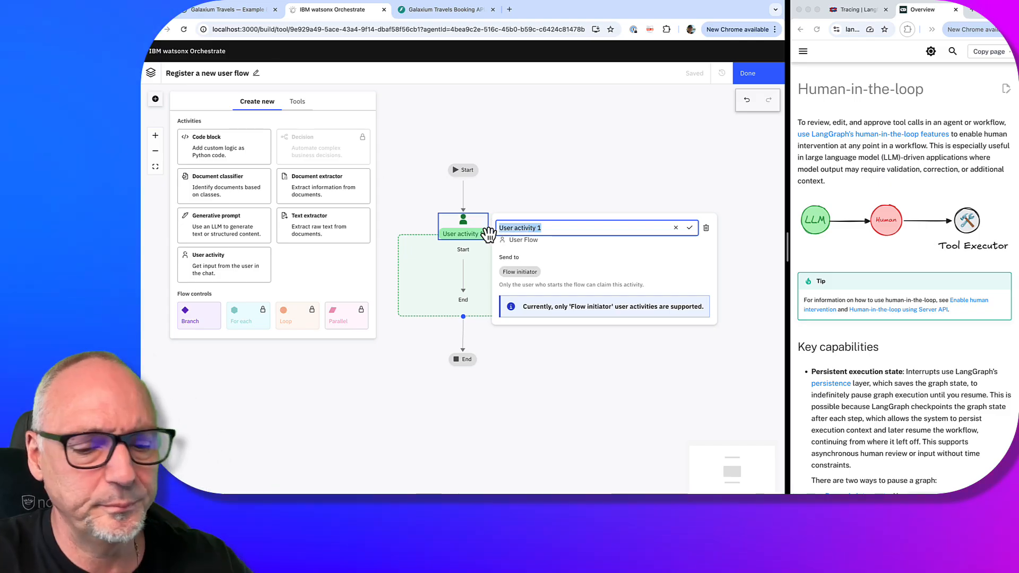
pyautogui.write('R')
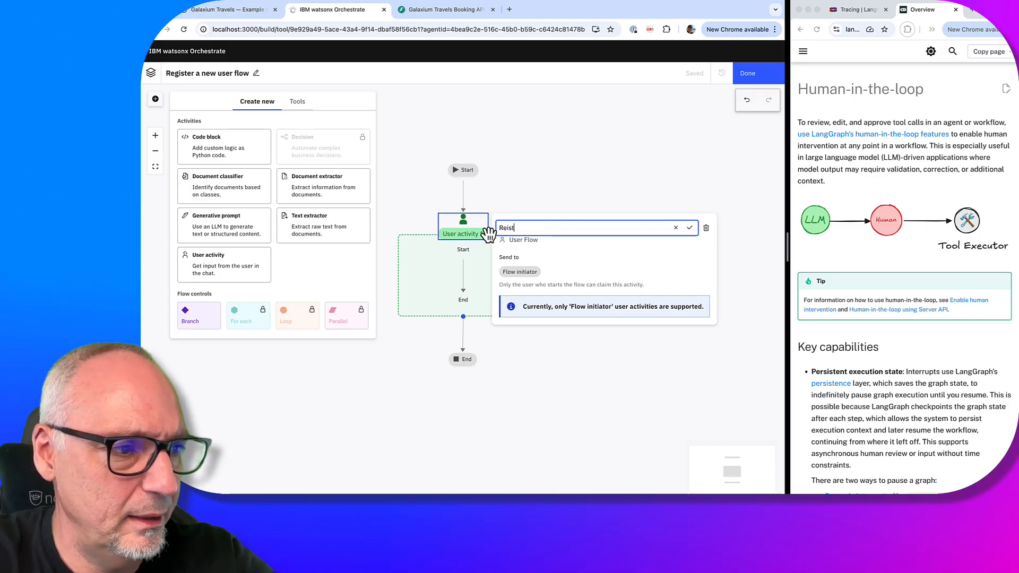
pyautogui.write('e')
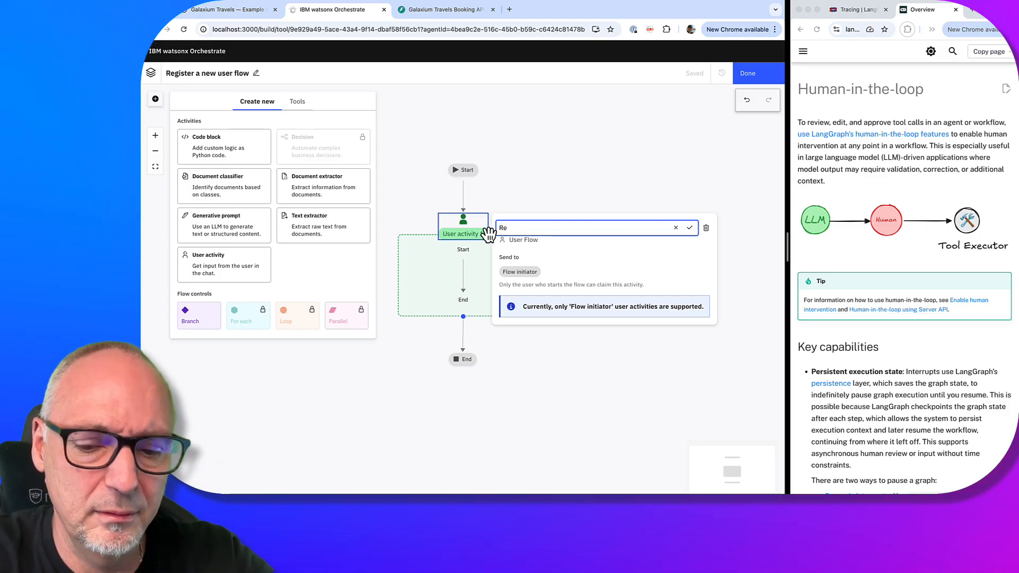
pyautogui.write('gister U')
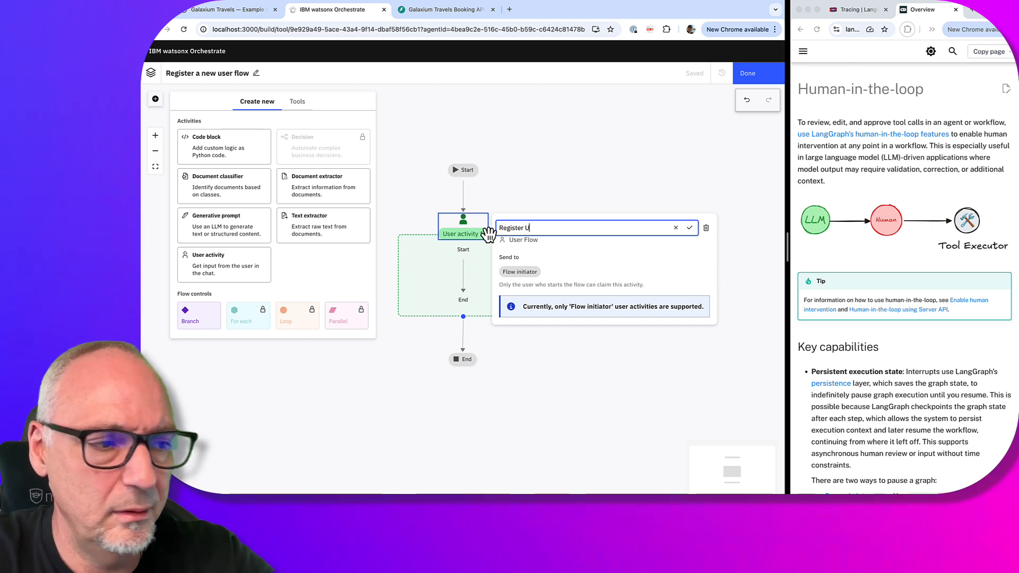
pyautogui.press('BackSpace')
pyautogui.write('use')
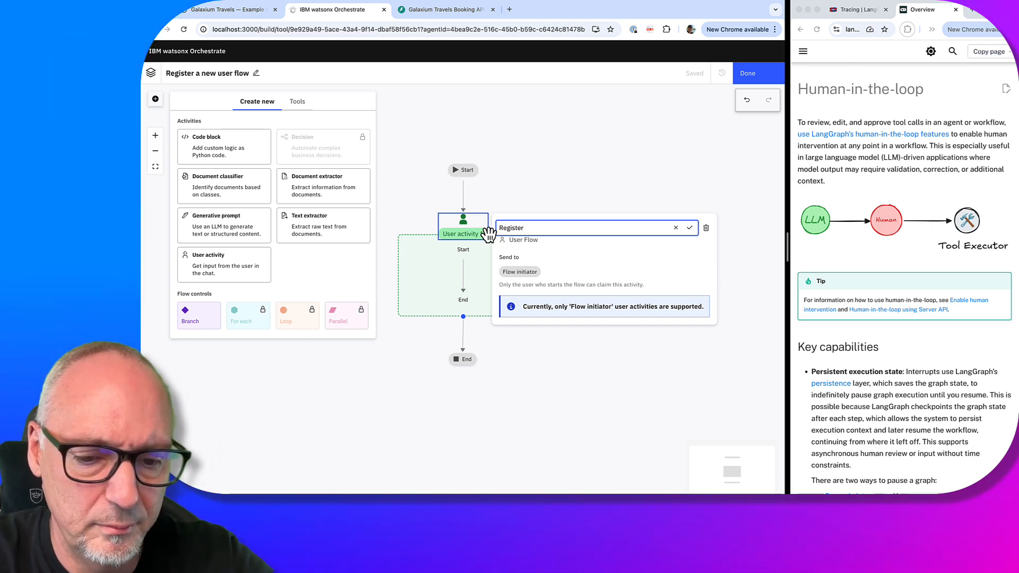
pyautogui.write('r')
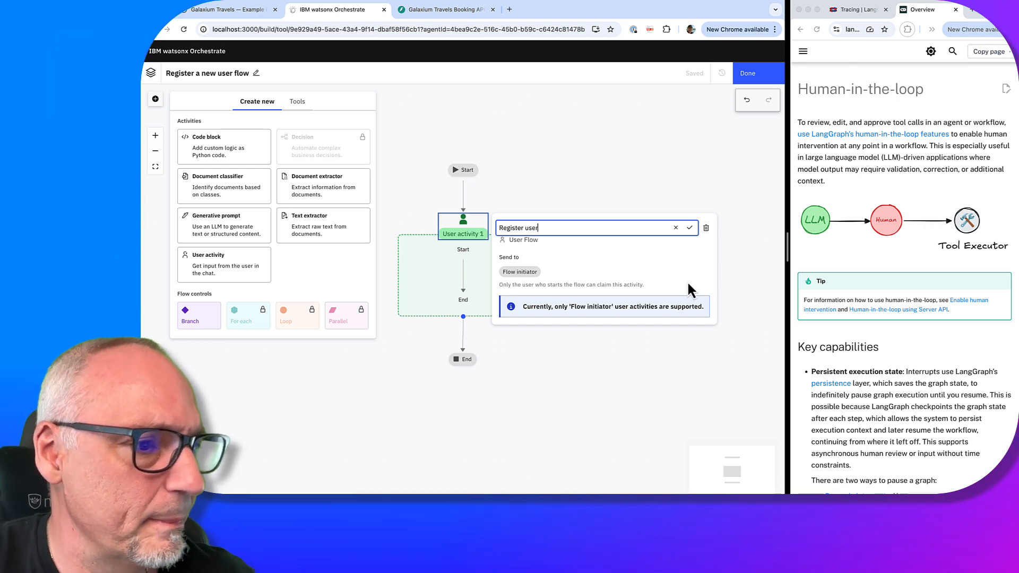
pyautogui.click(690, 228)
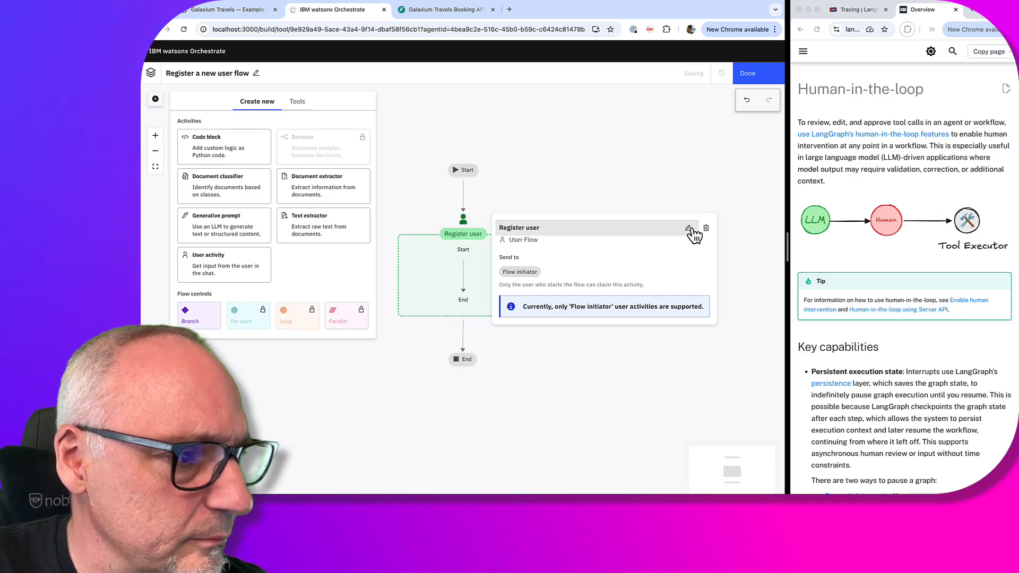
pyautogui.click(742, 272)
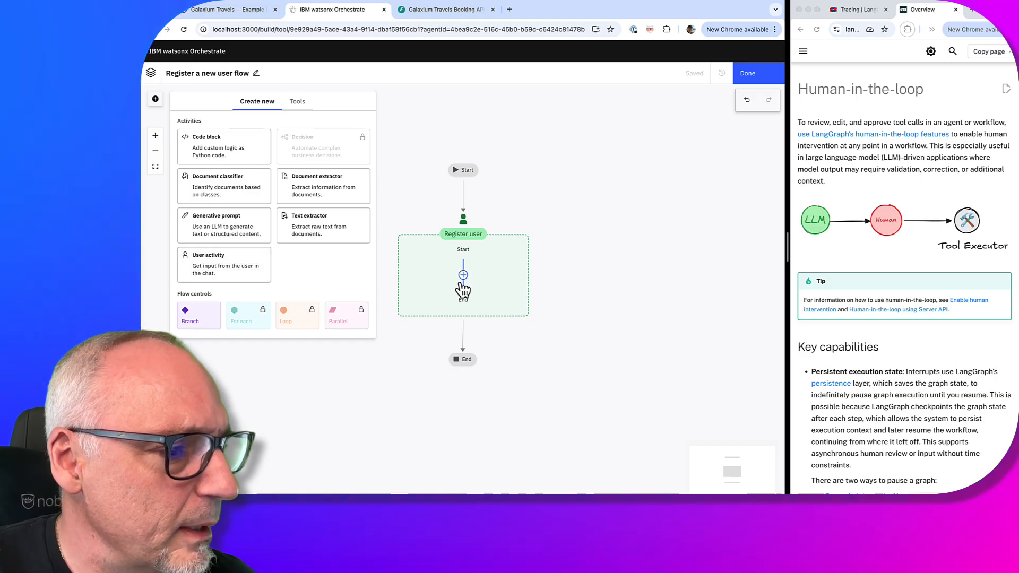
# Add a Text display step inside the Register user activity
pyautogui.click(464, 275)
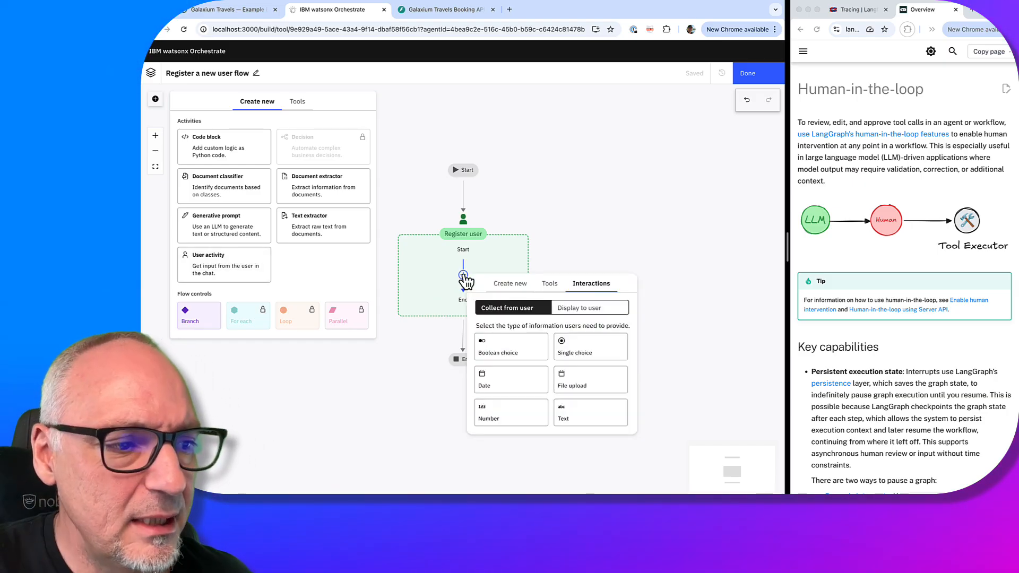
pyautogui.click(583, 313)
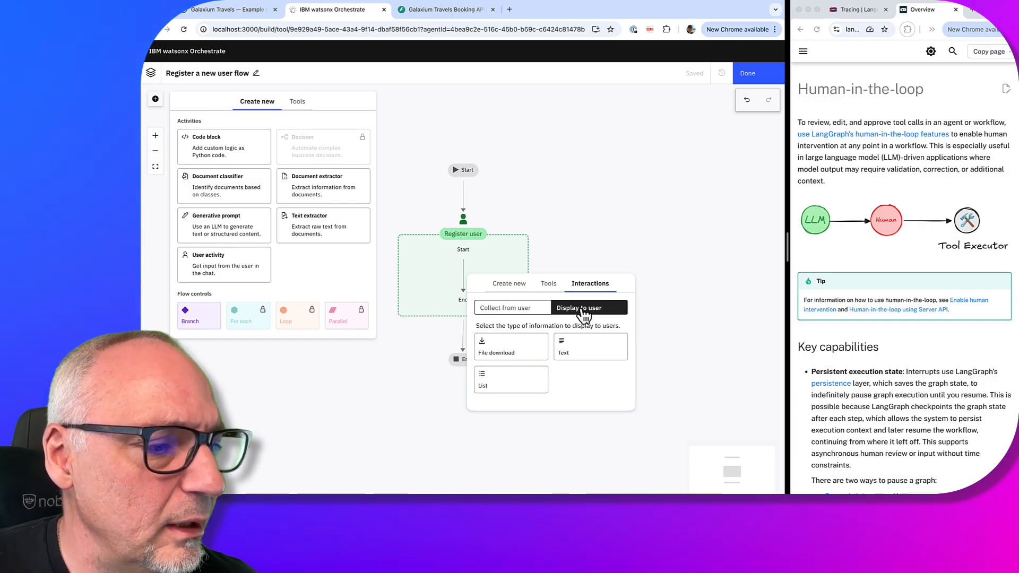
pyautogui.click(588, 350)
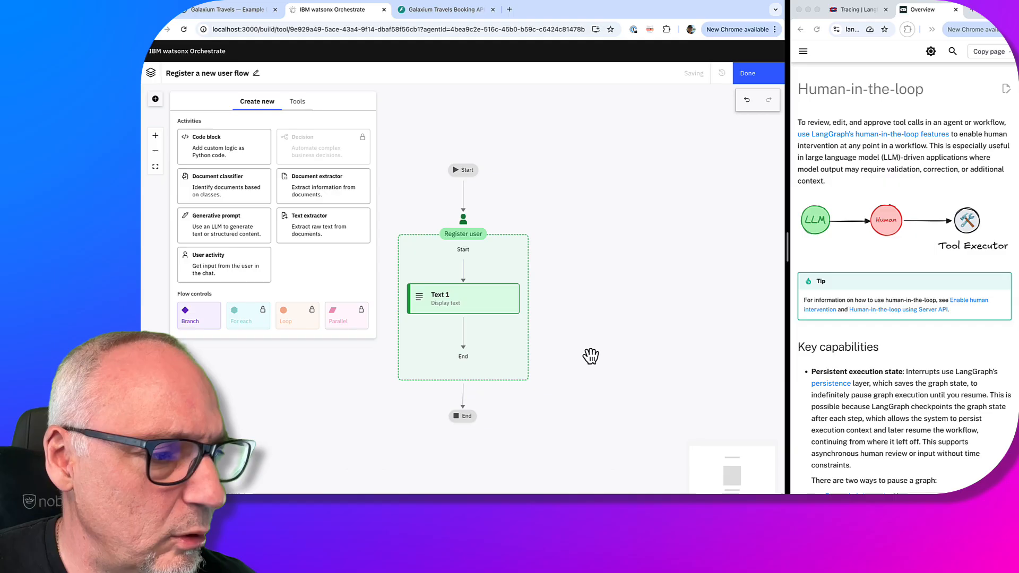
# Rename the Text 1 step to 'Display user to be registered', correcting the misspelling
pyautogui.click(455, 302)
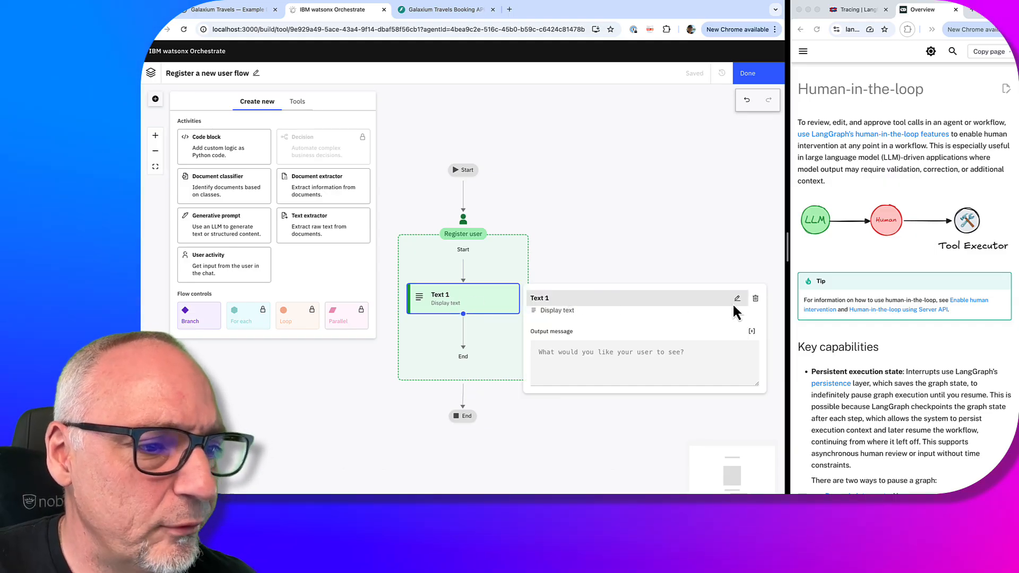
pyautogui.click(736, 299)
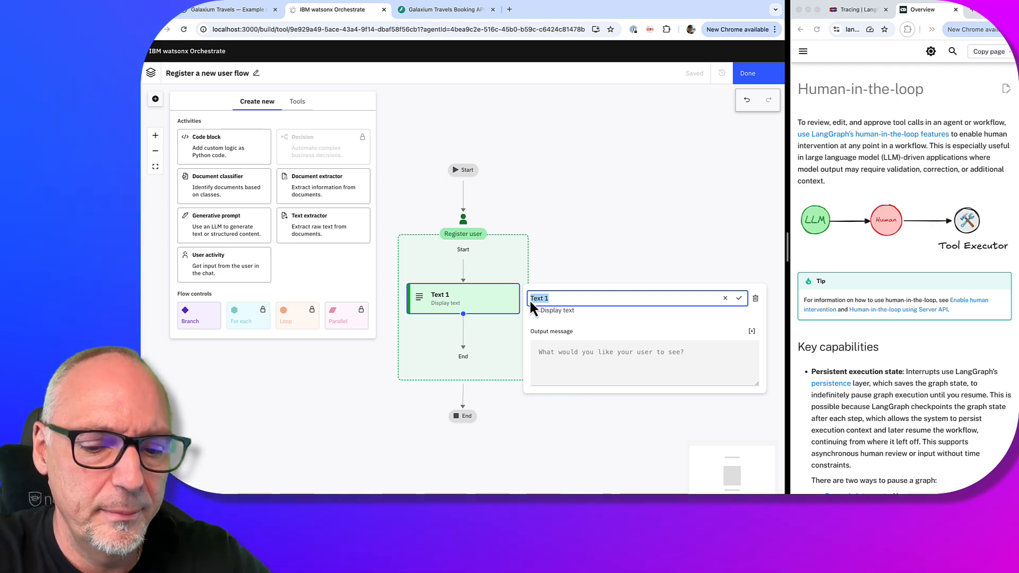
pyautogui.write('Disp')
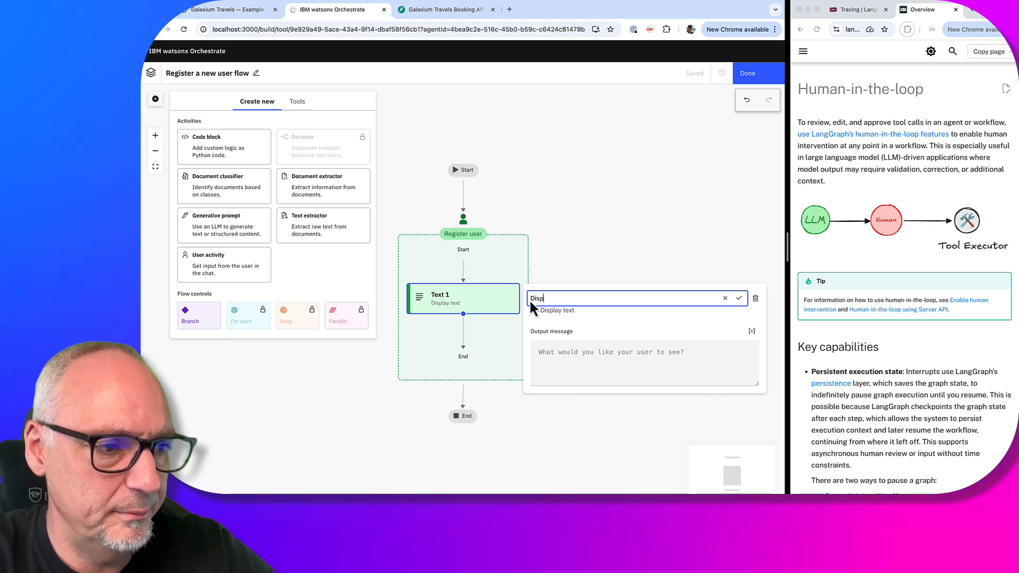
pyautogui.write('lay ')
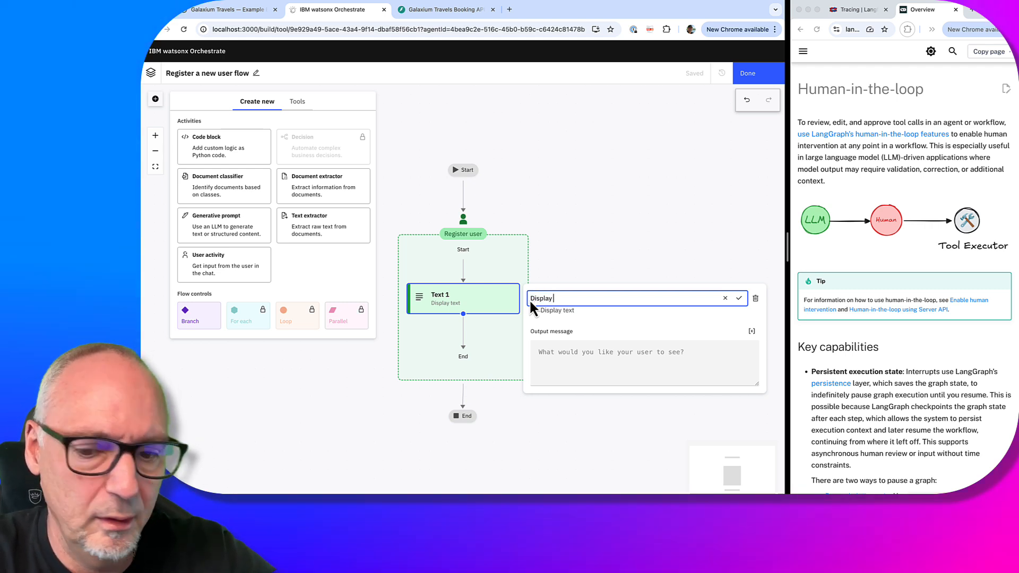
pyautogui.write('user to ')
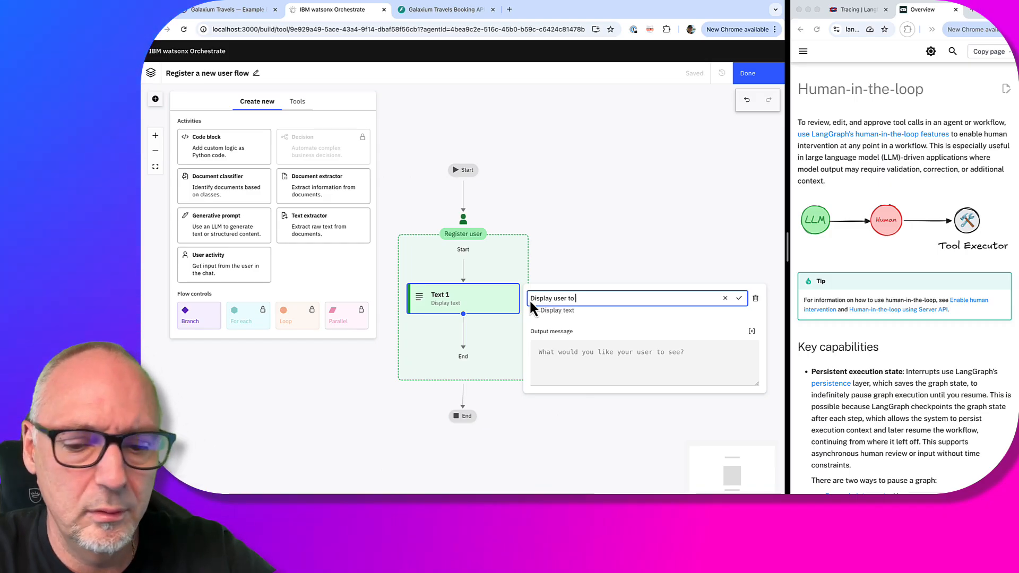
pyautogui.write('be rig')
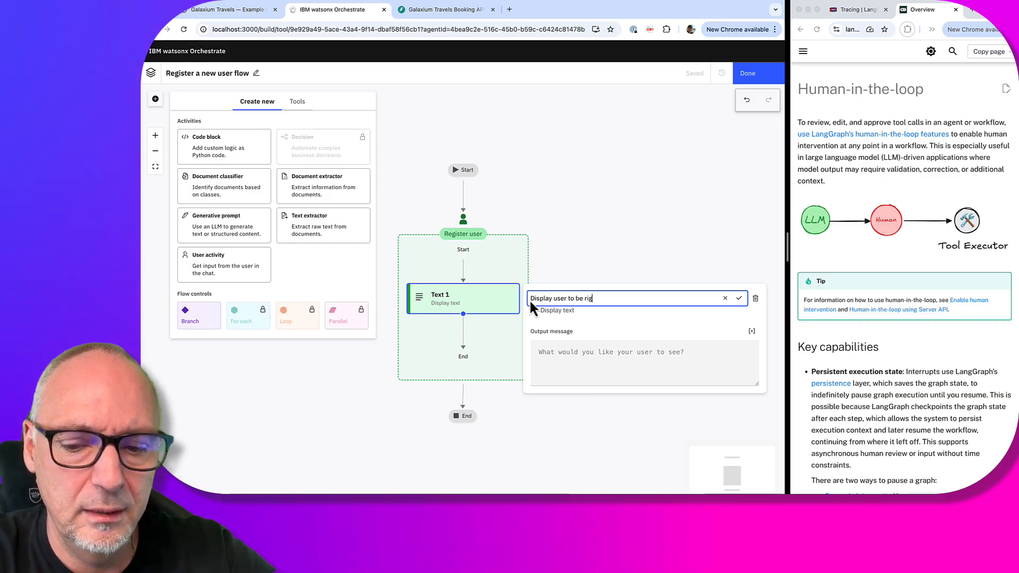
pyautogui.write('istered')
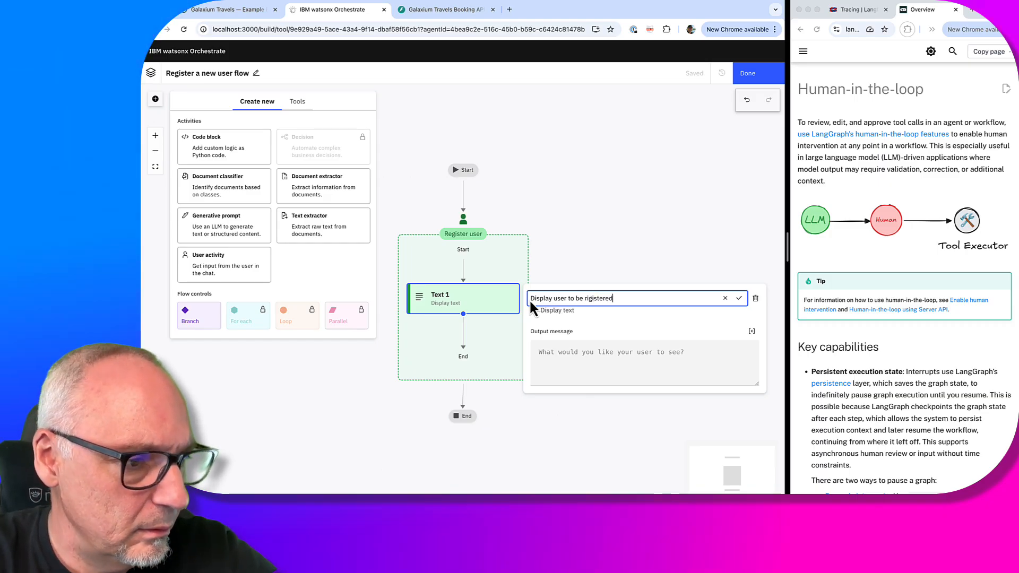
pyautogui.rightClick(603, 298)
pyautogui.click(644, 253)
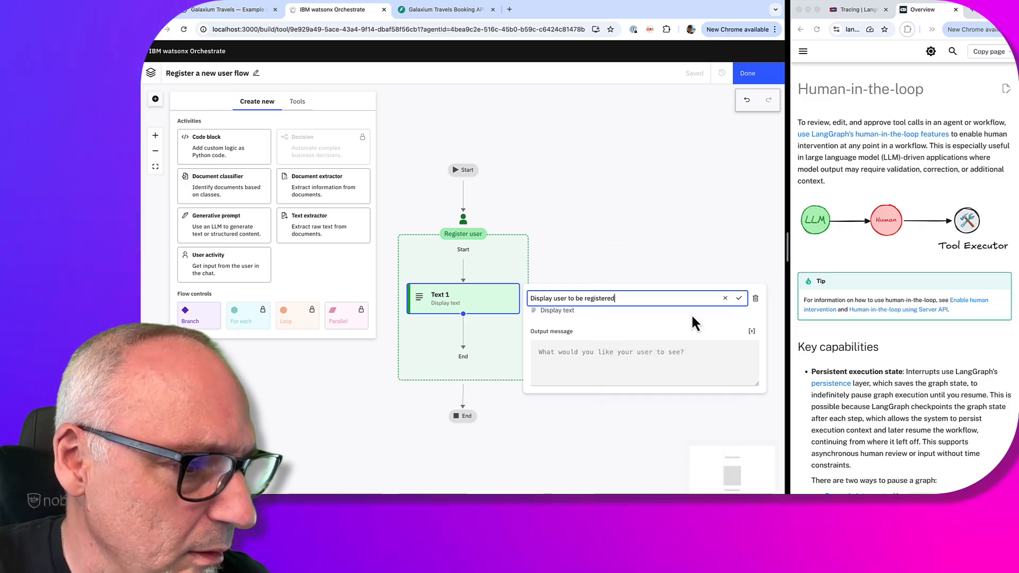
pyautogui.click(600, 351)
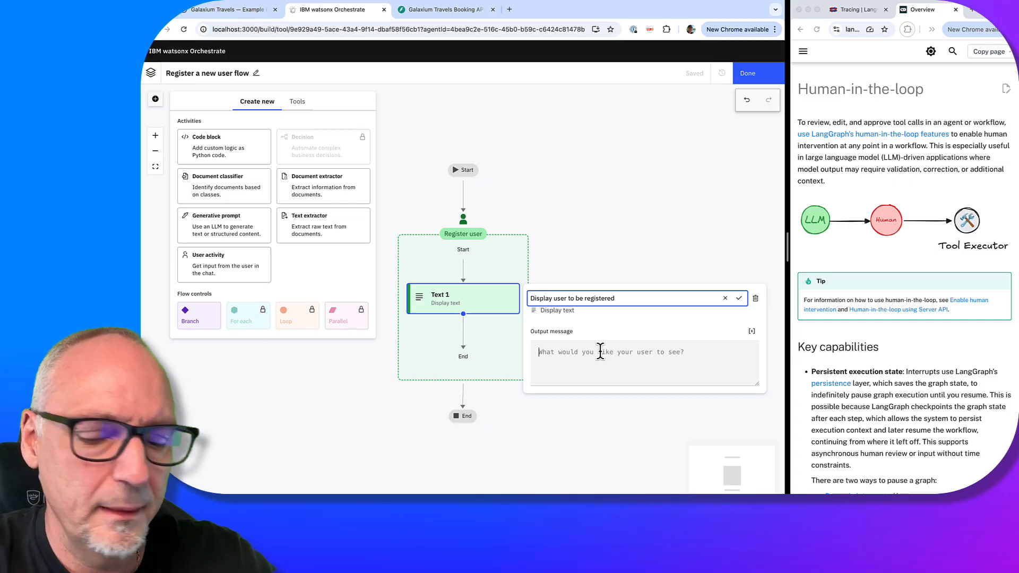
# Write 'You want to register following user:' followed by bulleted name and email variables
pyautogui.write('You wa')
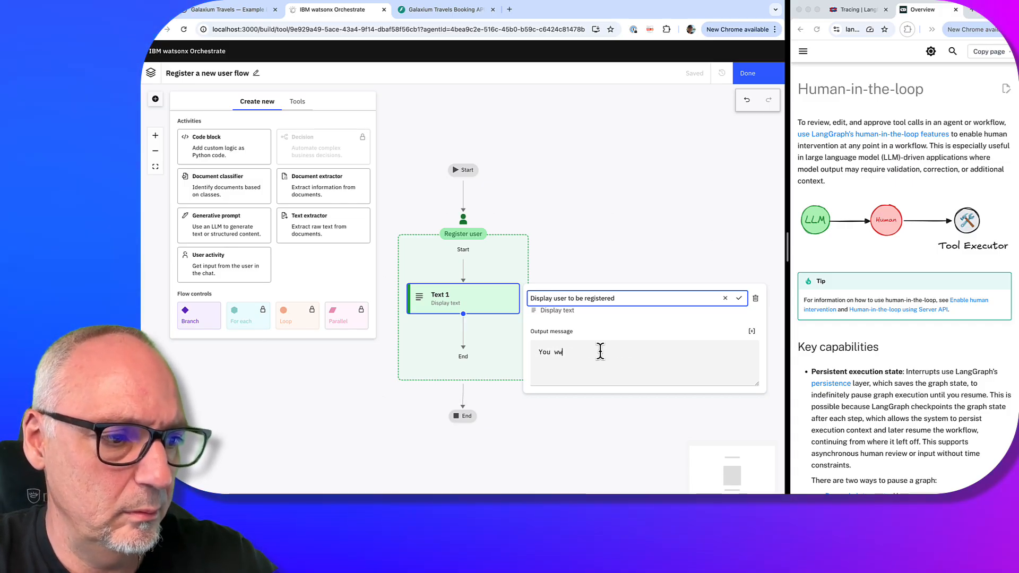
pyautogui.write('n')
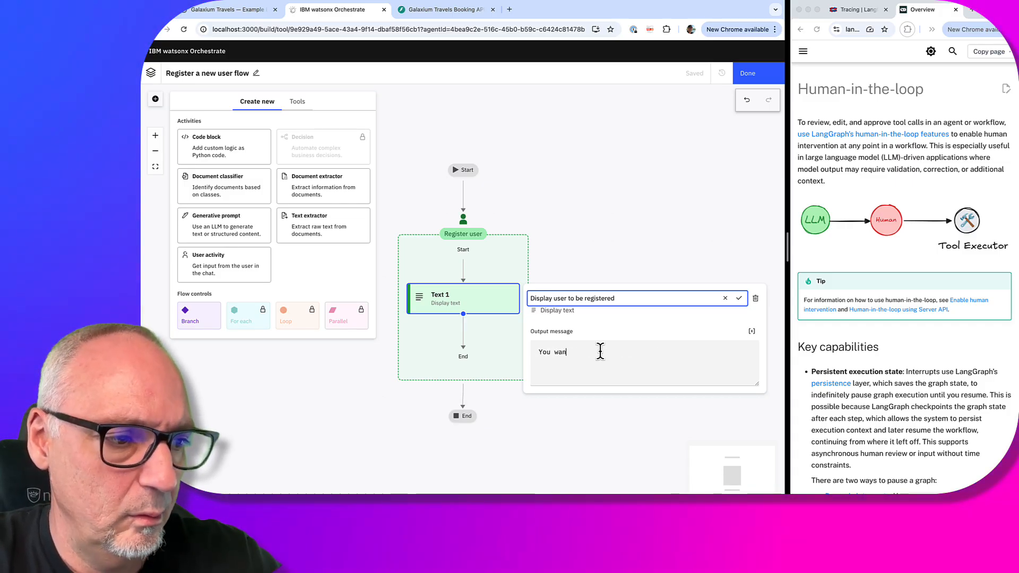
pyautogui.write('t to')
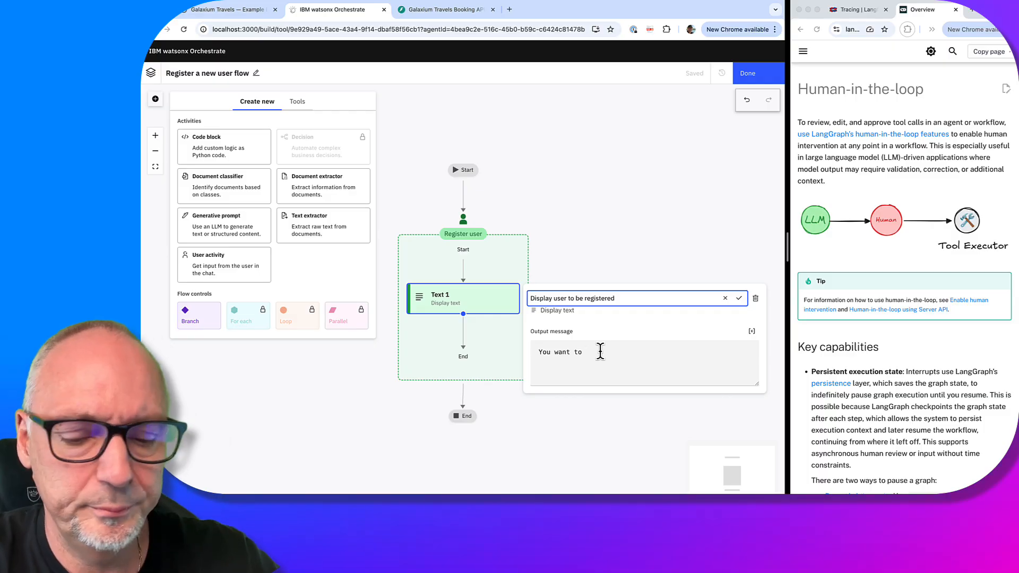
pyautogui.write(' register followin')
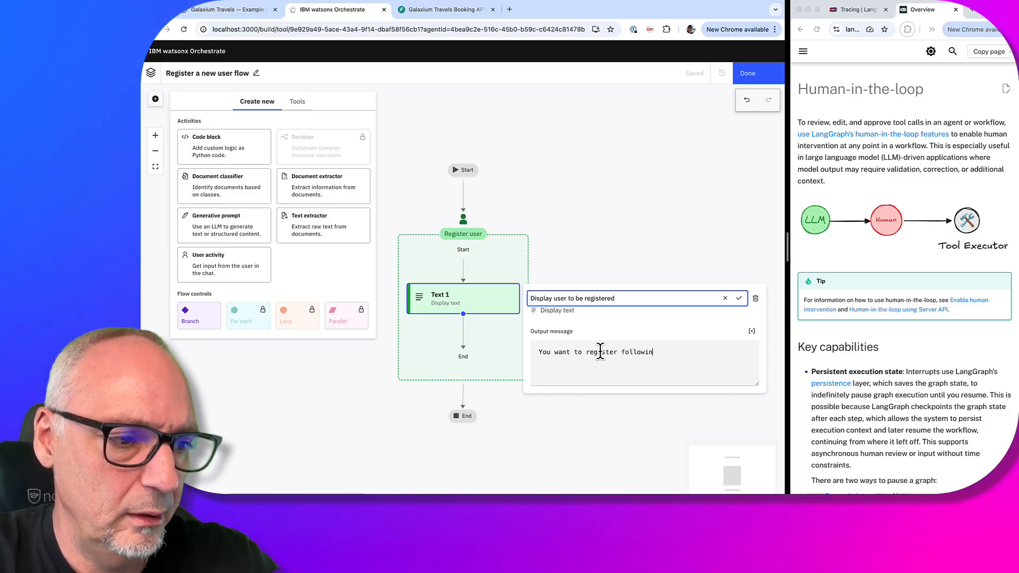
pyautogui.write('g user')
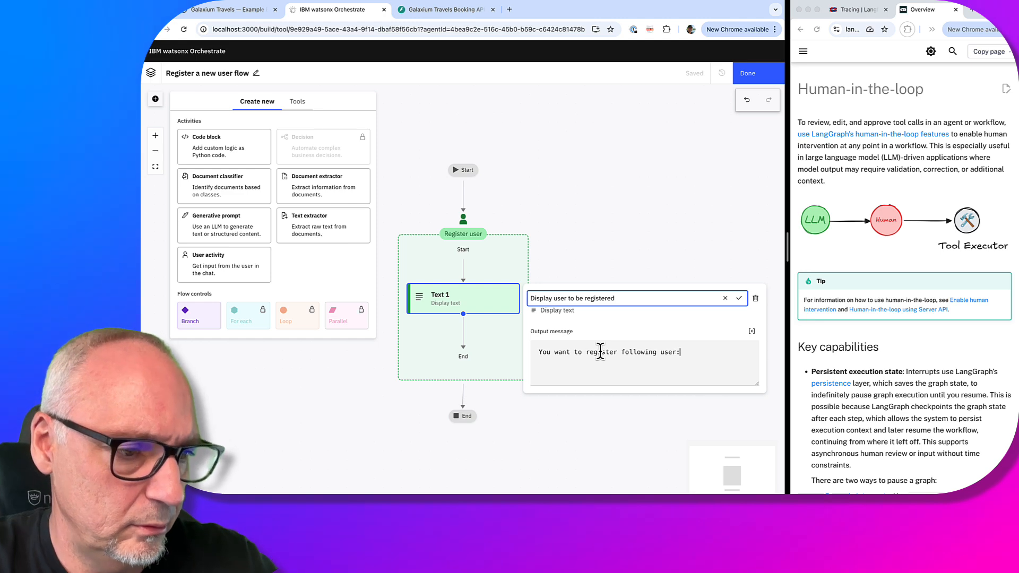
pyautogui.write(':')
pyautogui.press('Return')
pyautogui.press('Return')
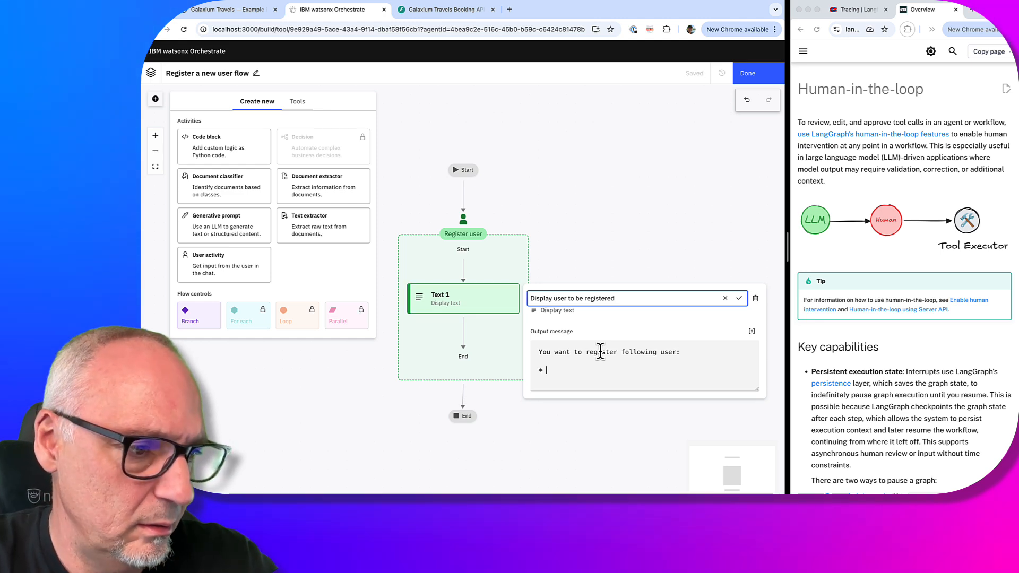
pyautogui.write('*')
pyautogui.click(751, 331)
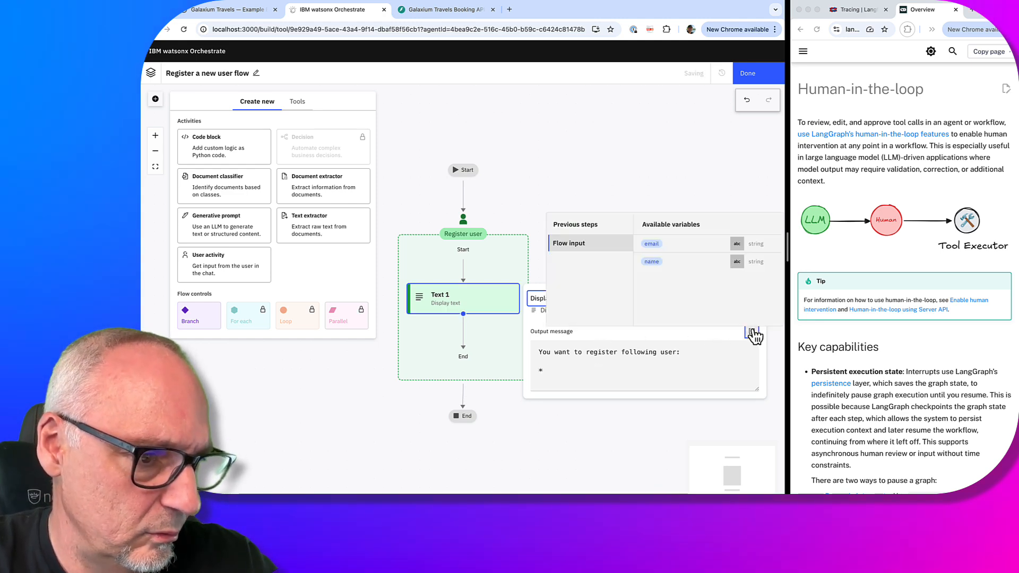
pyautogui.click(661, 262)
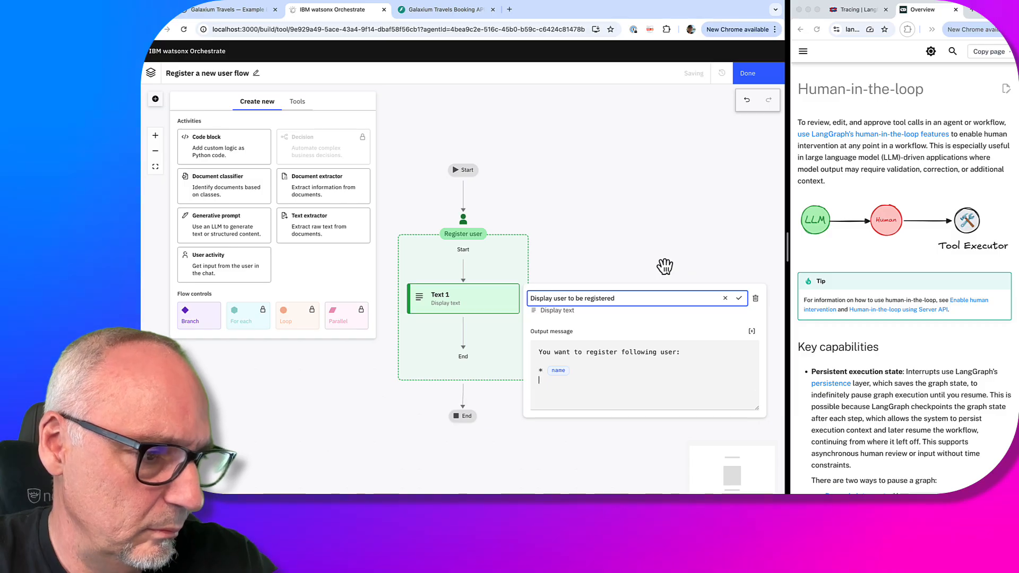
pyautogui.click(751, 331)
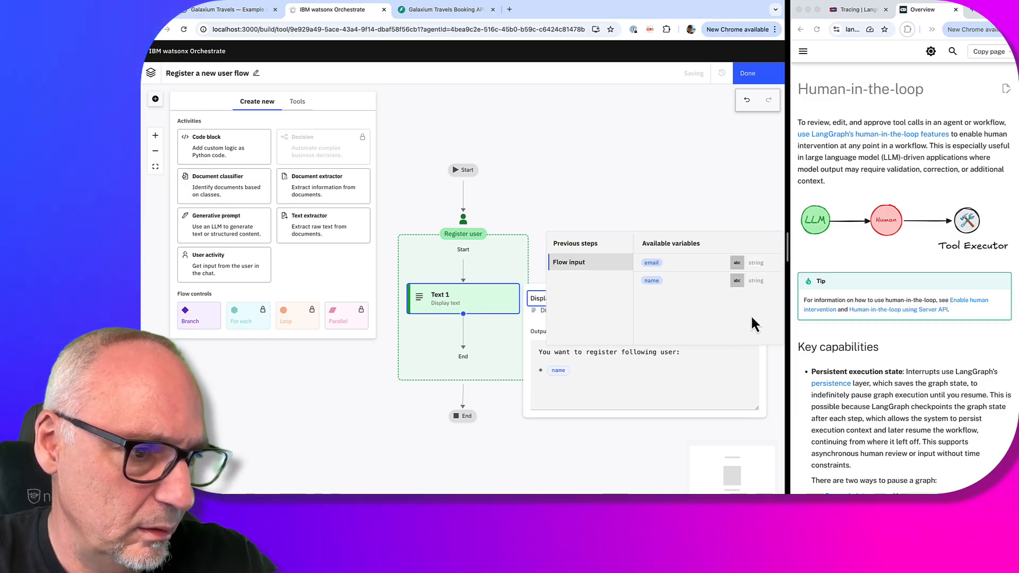
pyautogui.click(652, 263)
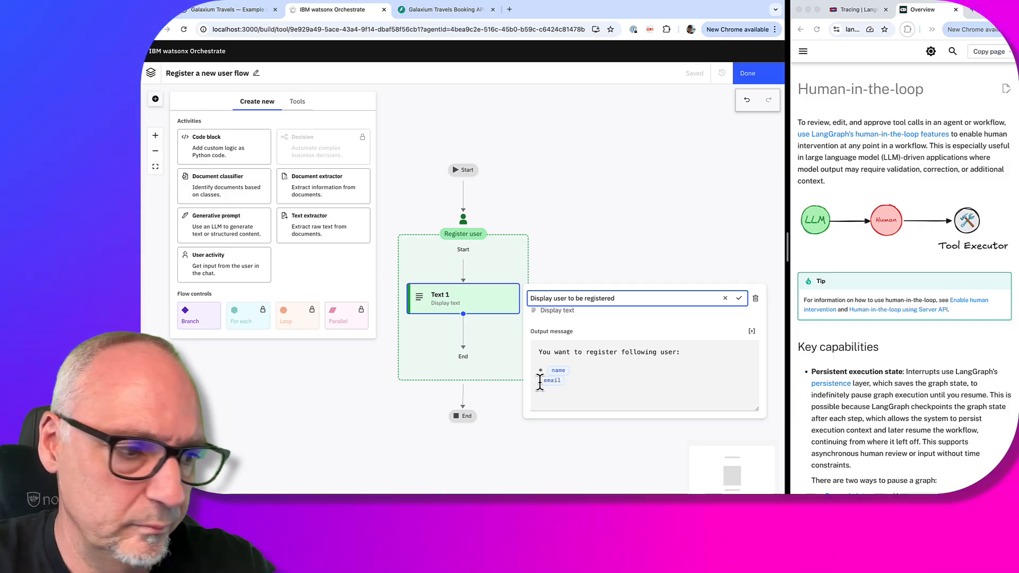
pyautogui.click(540, 380)
pyautogui.write('*')
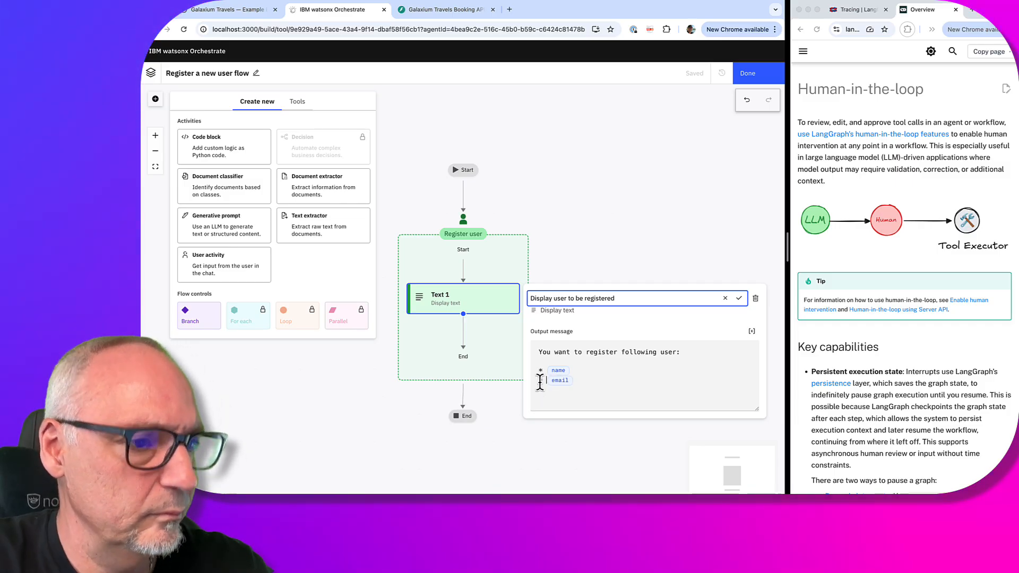
# Return to the agent and reopen the Register a new user flow from the Toolset in the flow builder
pyautogui.click(775, 78)
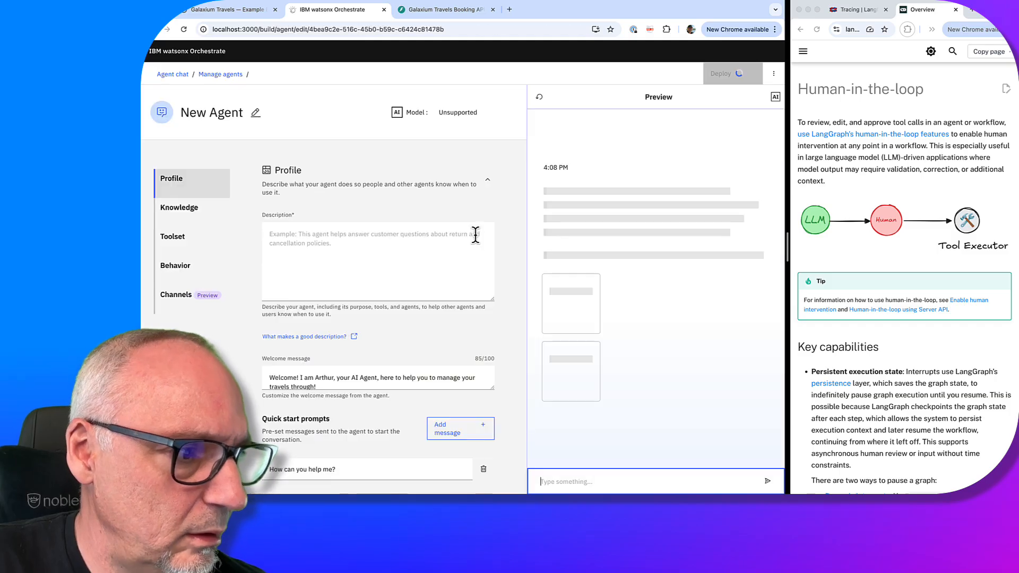
pyautogui.scroll(-10, 466, 458)
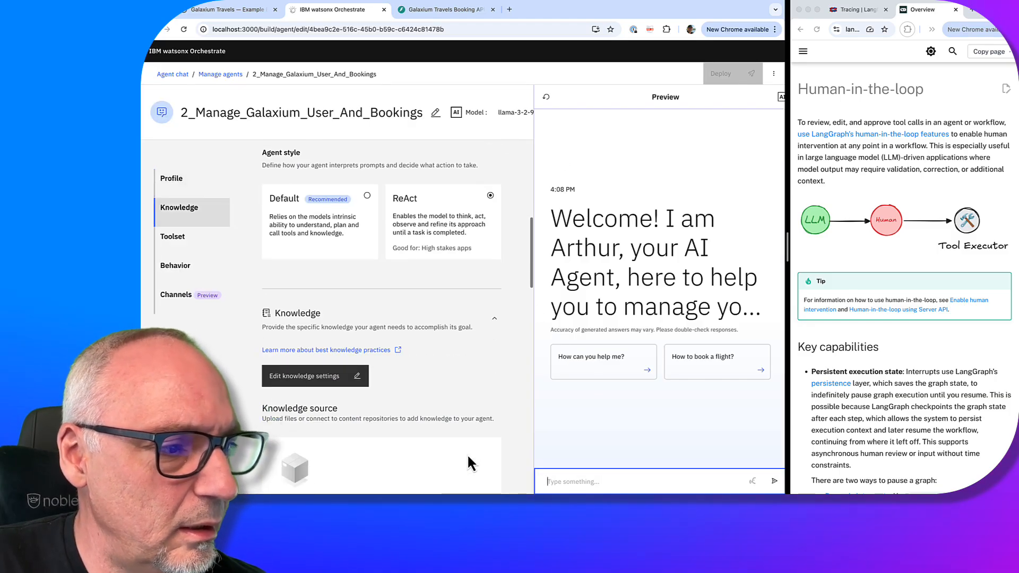
pyautogui.scroll(-7, 463, 445)
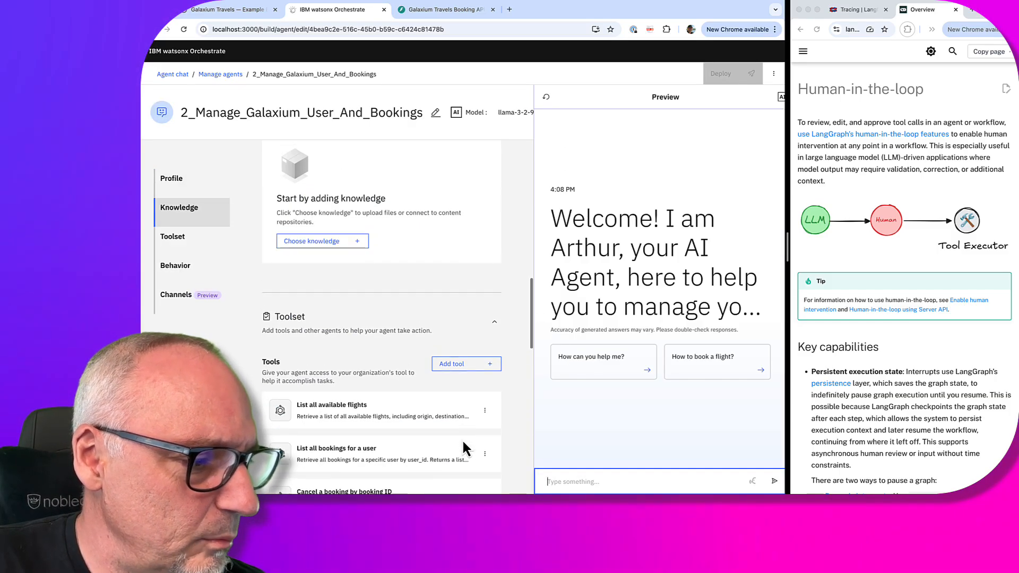
pyautogui.click(484, 350)
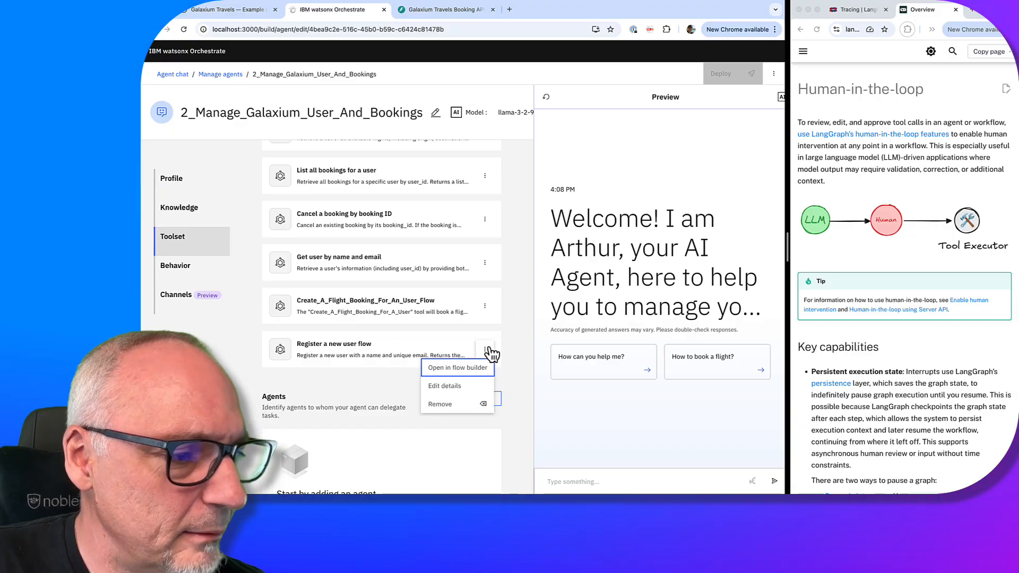
pyautogui.click(456, 429)
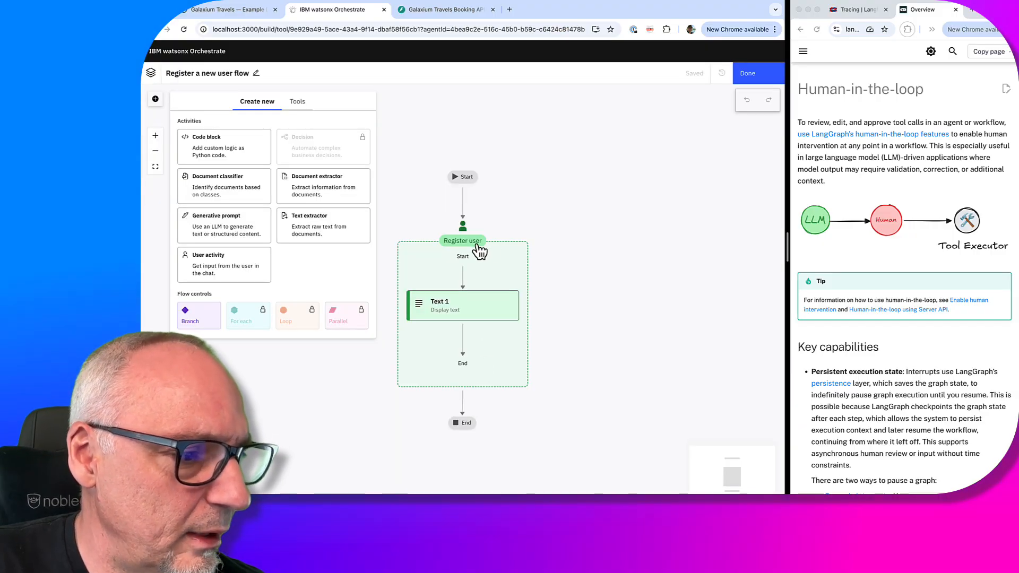
# Retitle the Text 1 step 'Display the user information', then finish editing the flow
pyautogui.click(498, 307)
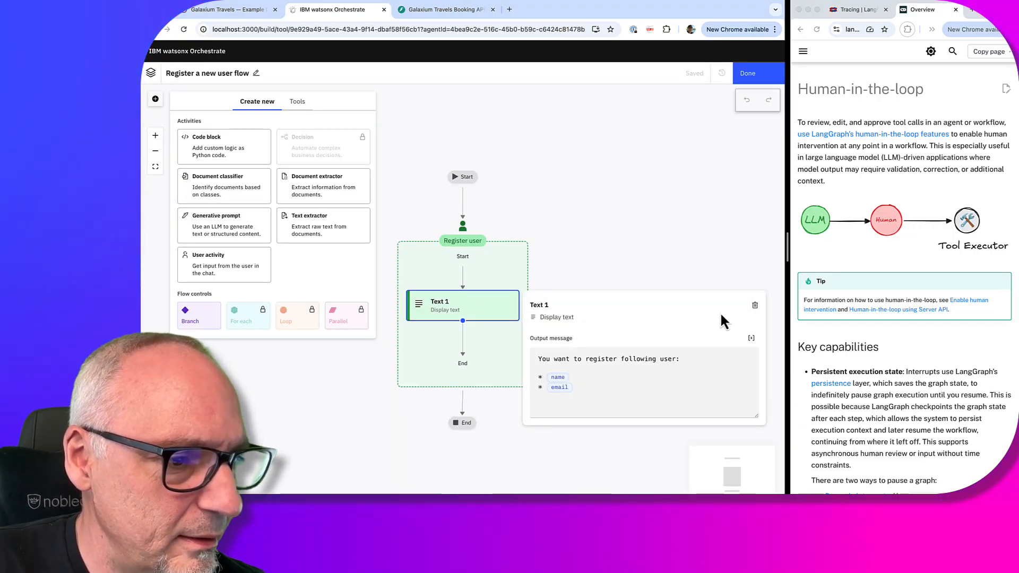
pyautogui.click(736, 305)
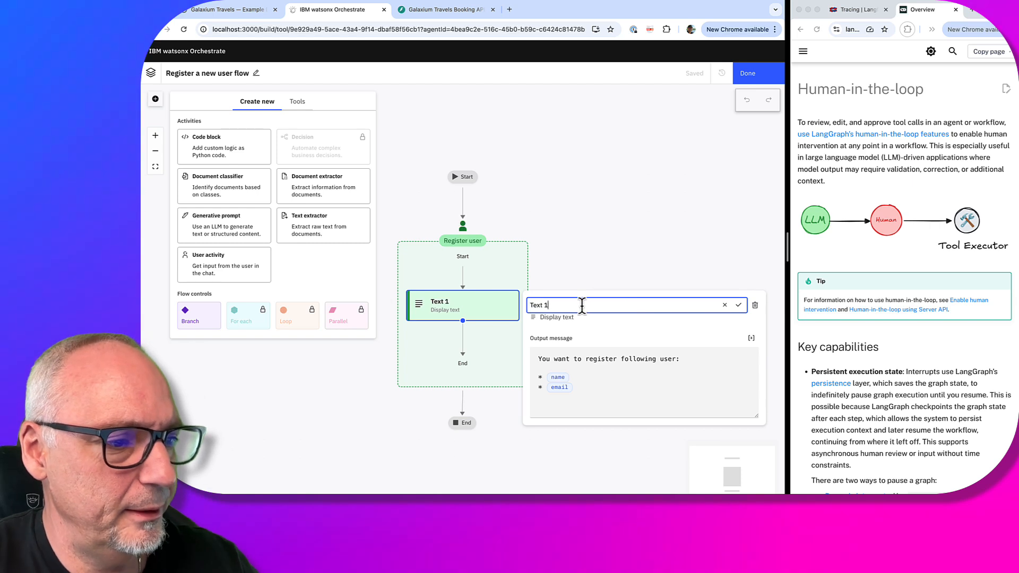
pyautogui.moveTo(582, 305); pyautogui.dragTo(517, 313)
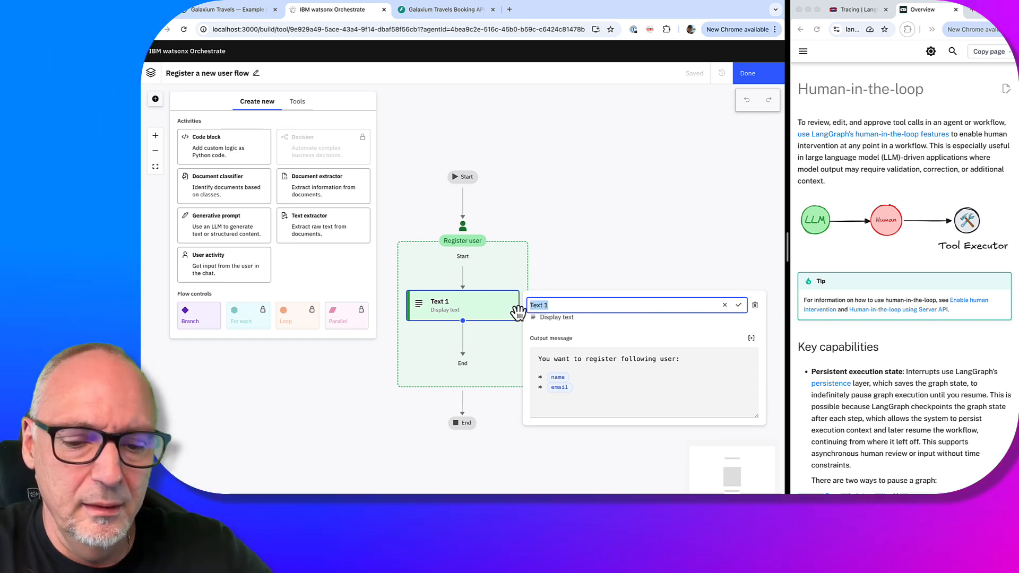
pyautogui.write('Disploa')
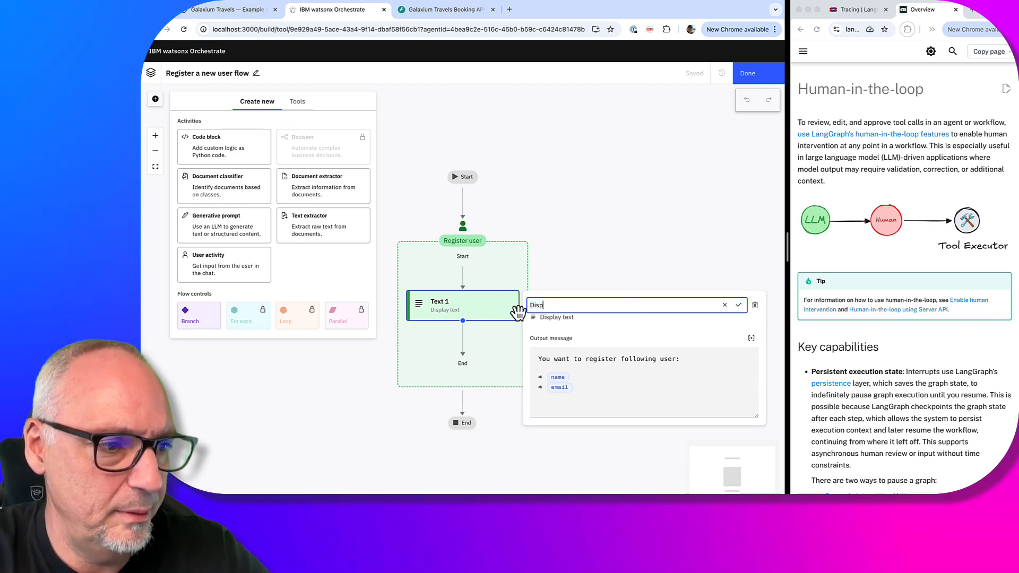
pyautogui.press('BackSpace')
pyautogui.press('BackSpace')
pyautogui.press('BackSpace')
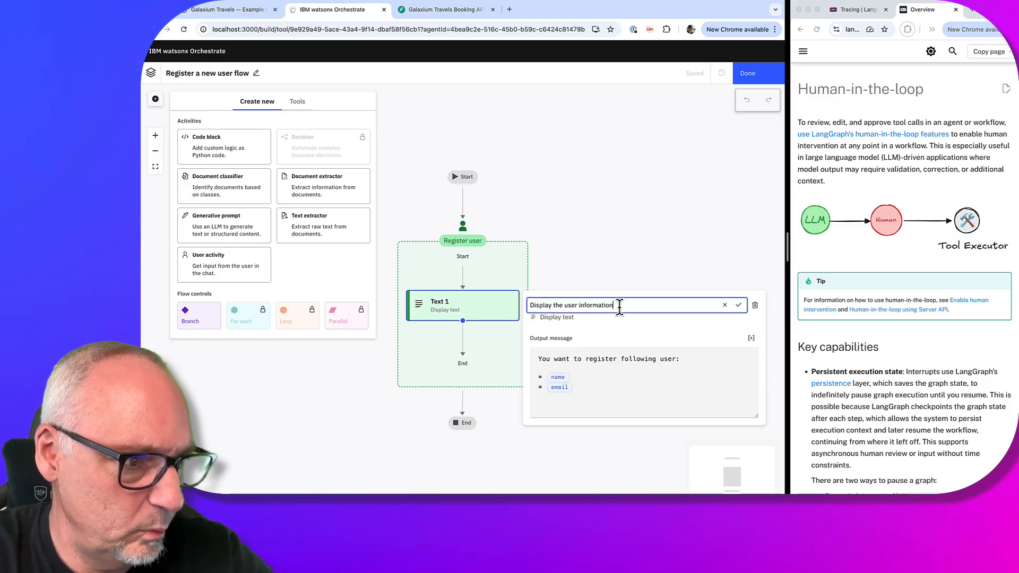
pyautogui.click(737, 306)
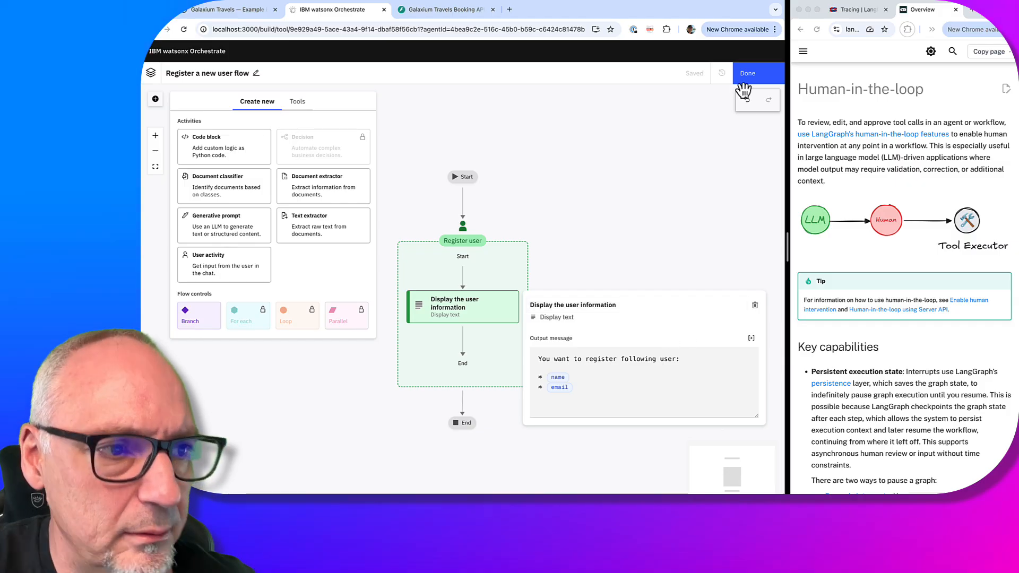
pyautogui.click(765, 79)
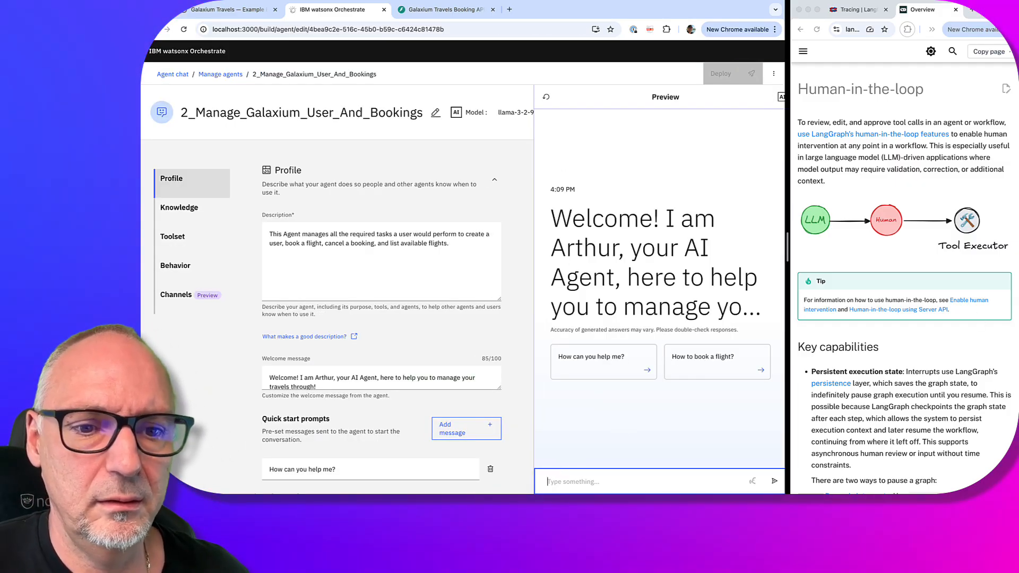
# Send the preview chat a request to register a user with their name and e-mail
pyautogui.press('super+Tab')
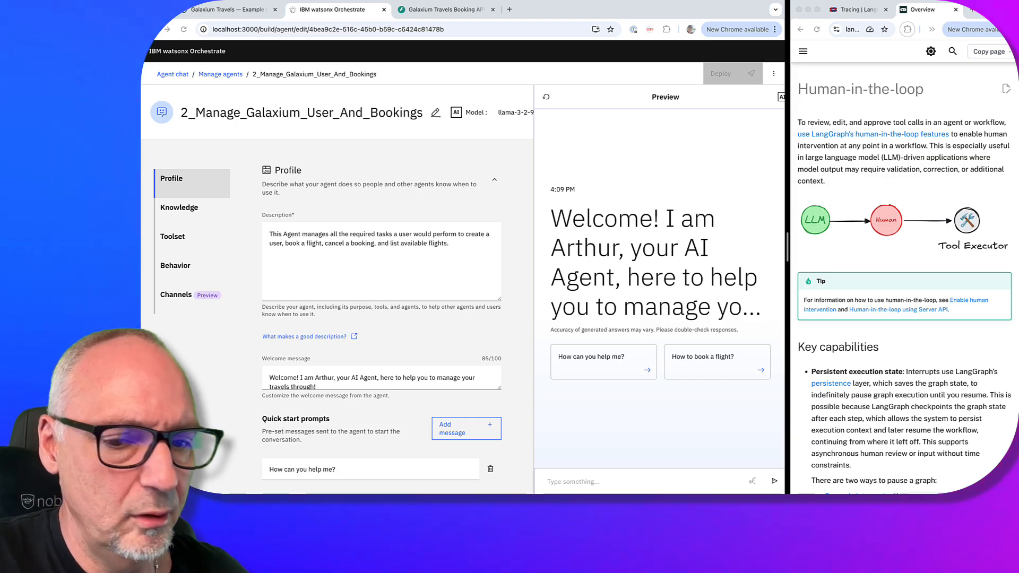
pyautogui.click(591, 482)
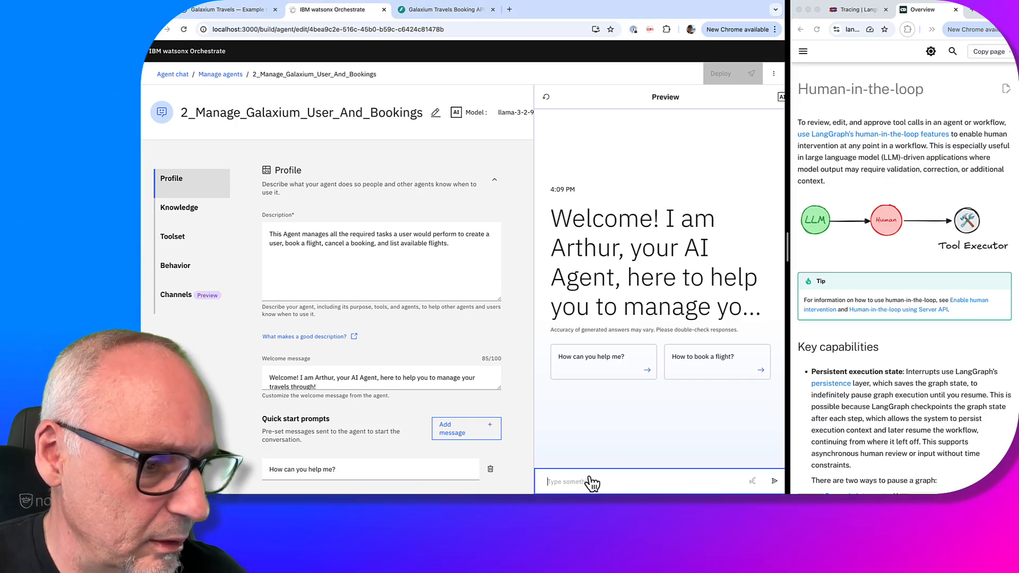
pyautogui.press('super+v')
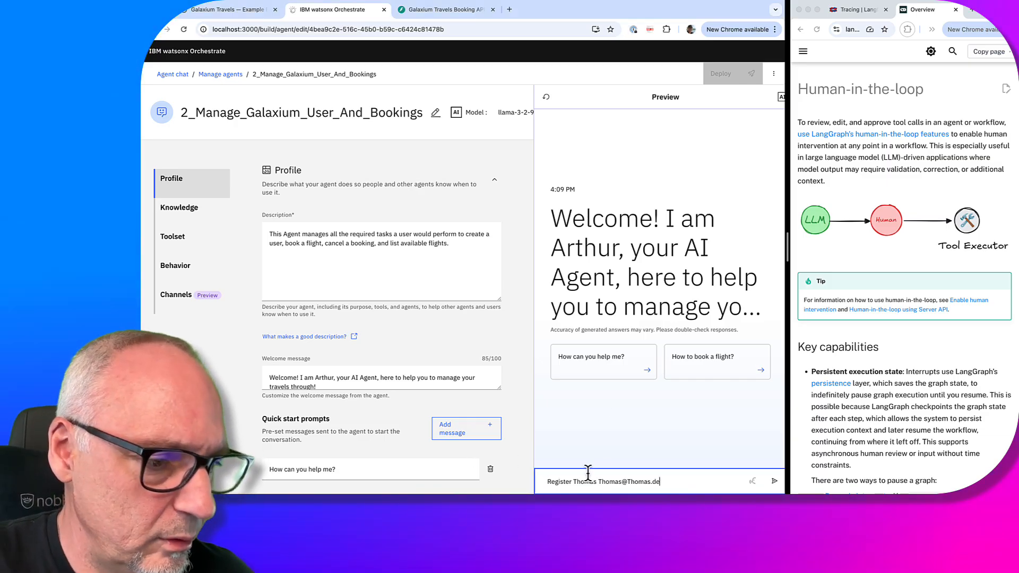
pyautogui.click(775, 481)
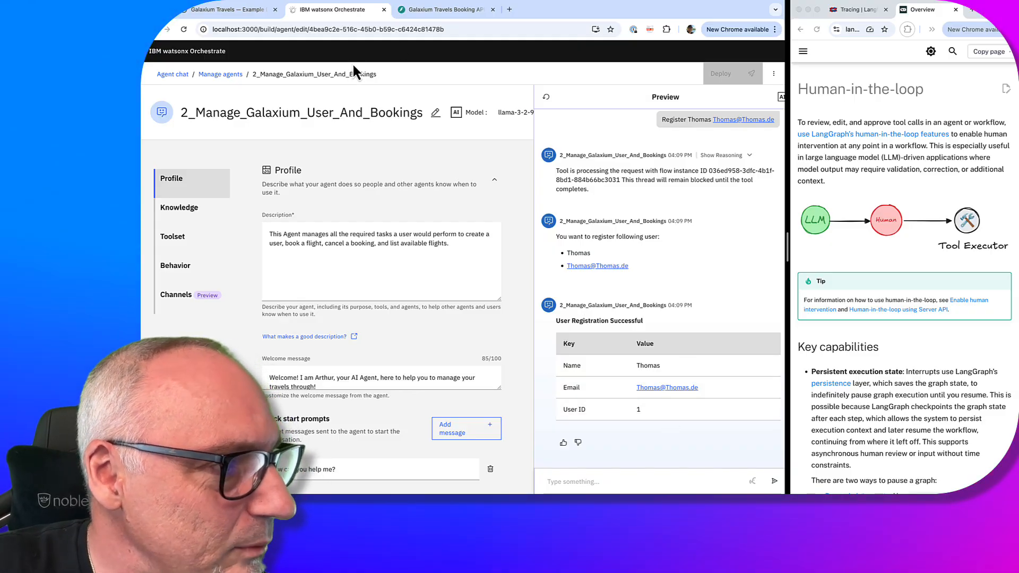
# Open the Register a new user flow from the Toolset in the flow builder
pyautogui.scroll(-10, 405, 429)
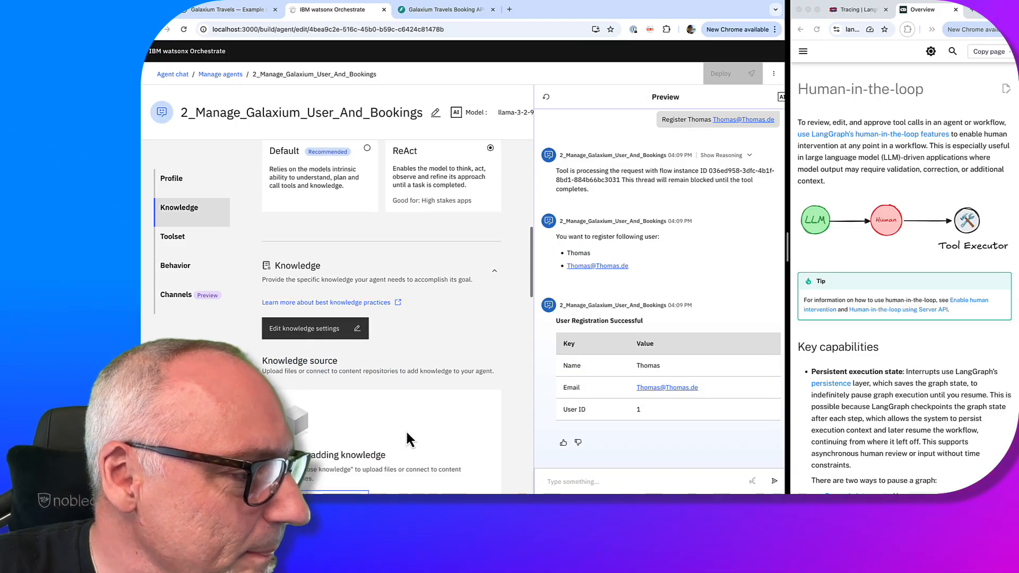
pyautogui.scroll(-10, 405, 439)
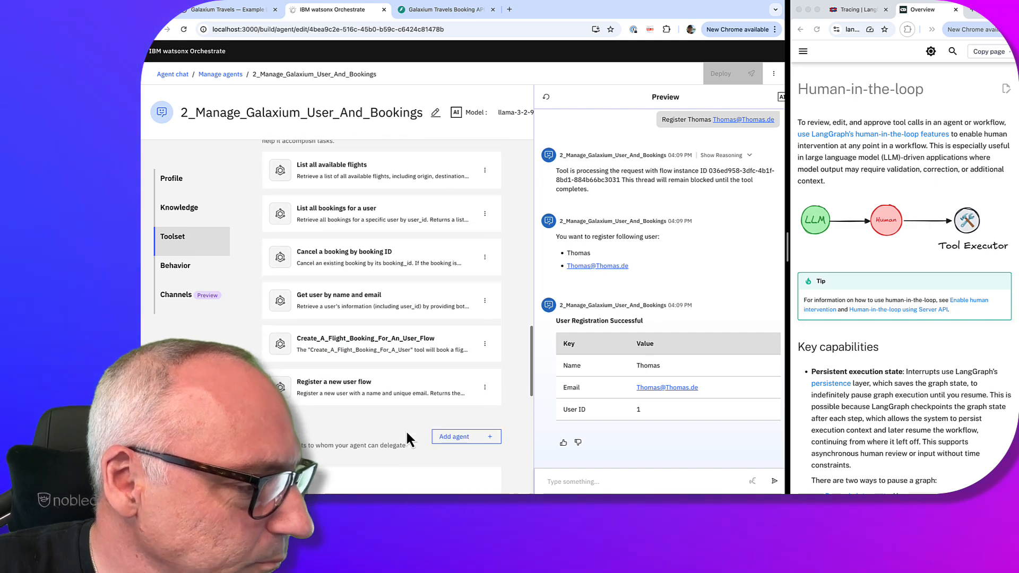
pyautogui.click(484, 379)
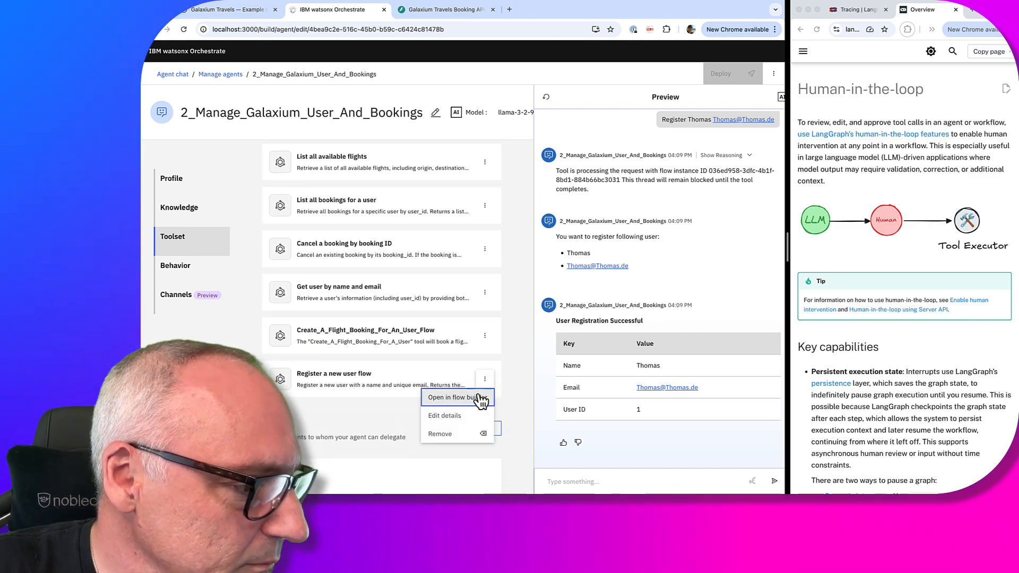
pyautogui.click(481, 399)
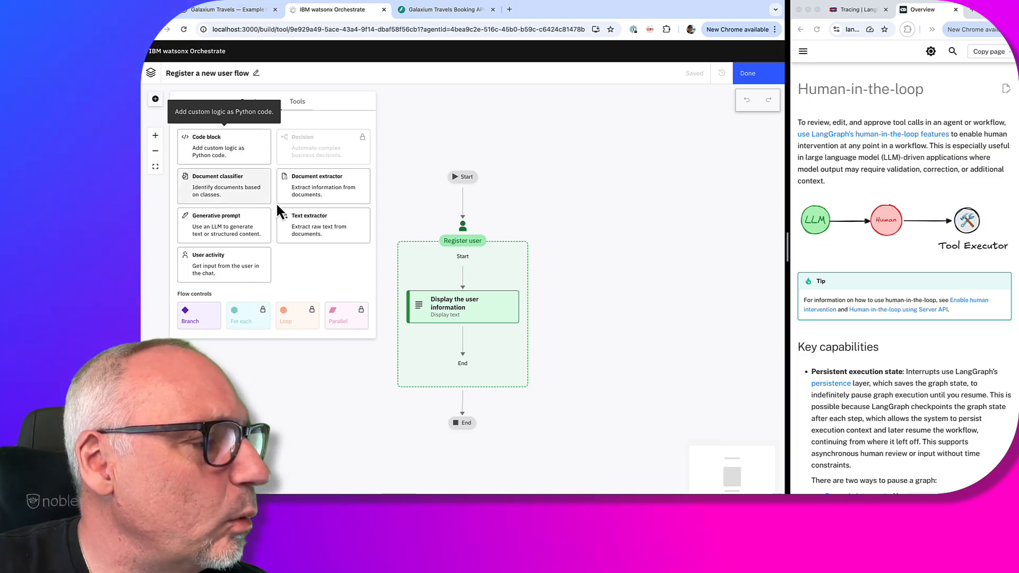
# Add a Boolean choice step after the display step, titled 'Do you want to register this user?'
pyautogui.click(462, 340)
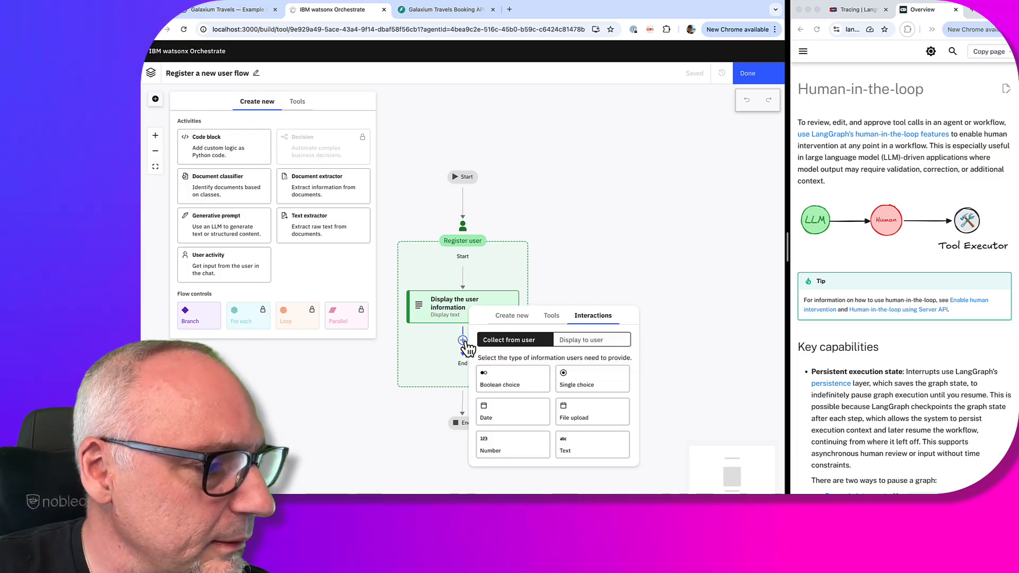
pyautogui.click(518, 381)
pyautogui.click(483, 374)
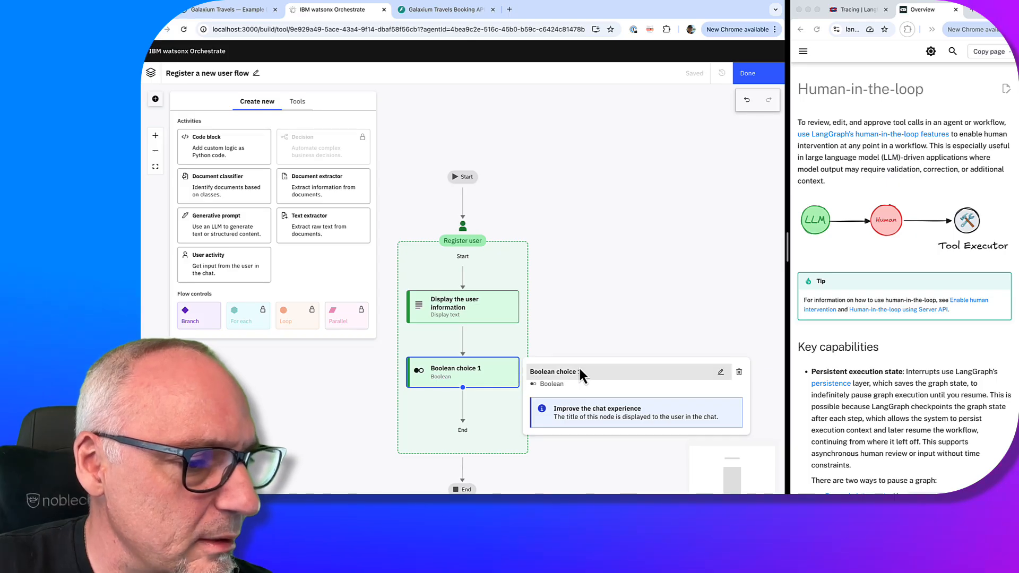
pyautogui.click(720, 372)
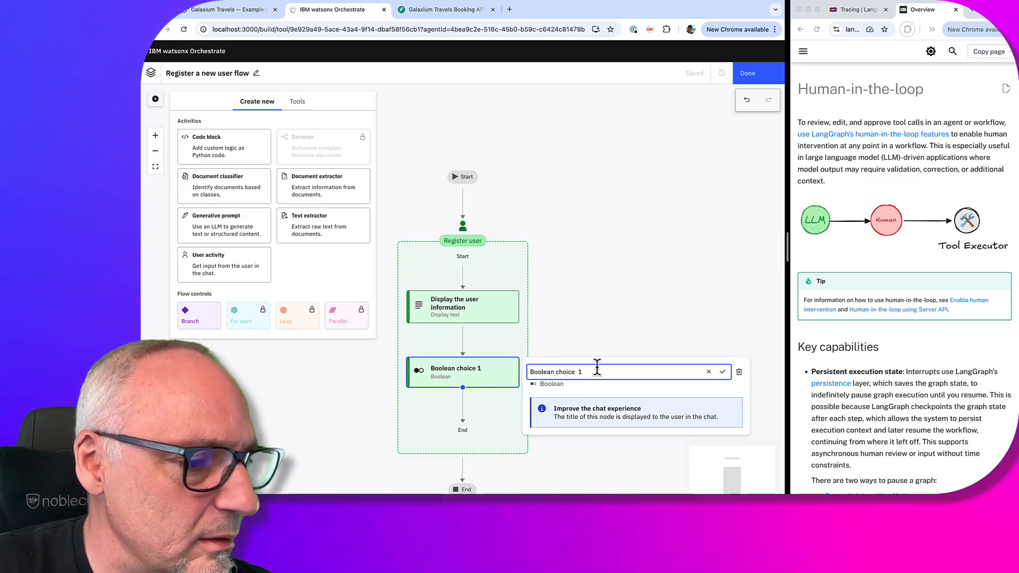
pyautogui.moveTo(597, 371); pyautogui.dragTo(530, 372)
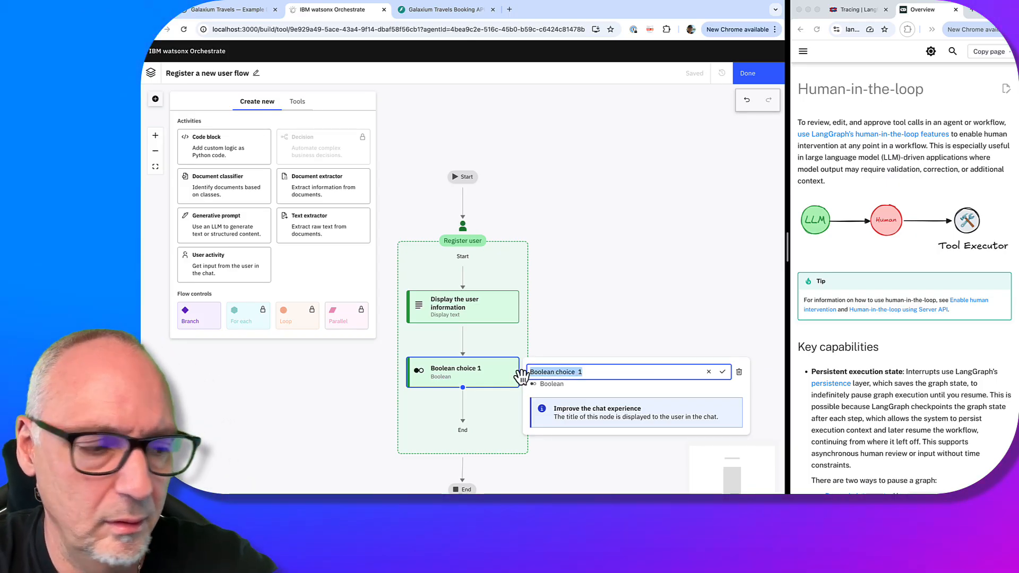
pyautogui.write('D')
pyautogui.press('BackSpace')
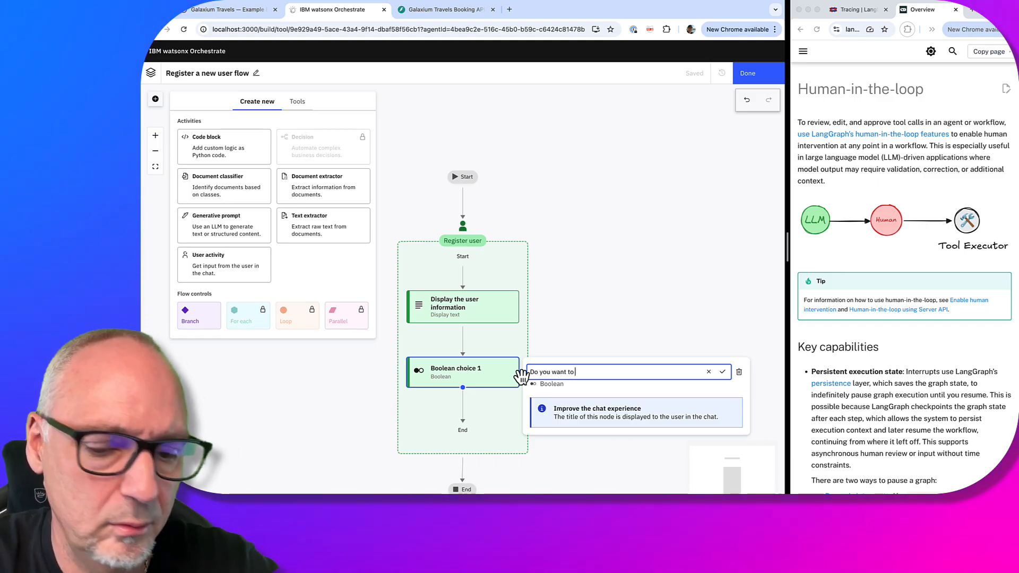
pyautogui.write('Do you want to register this user?')
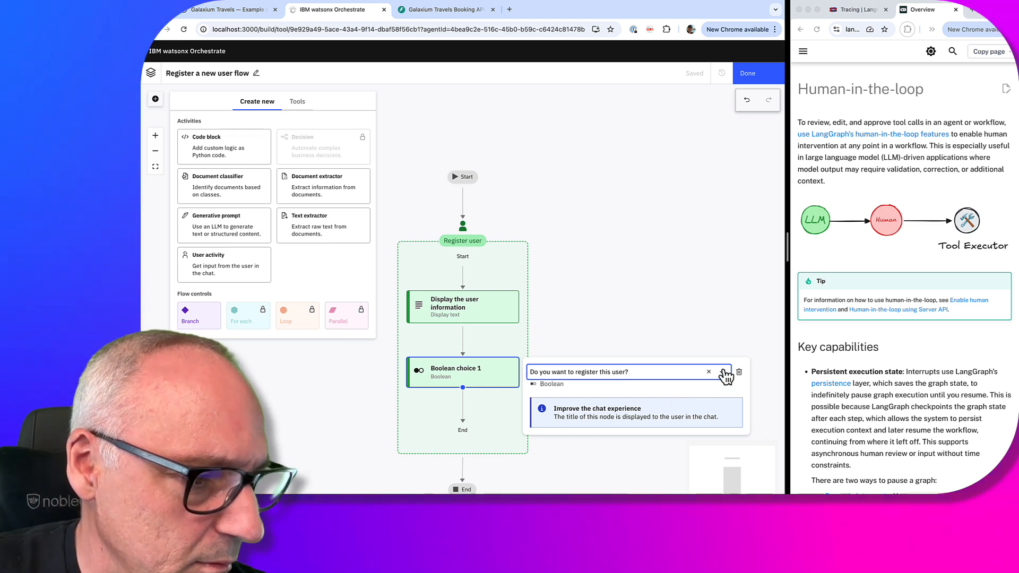
pyautogui.click(724, 372)
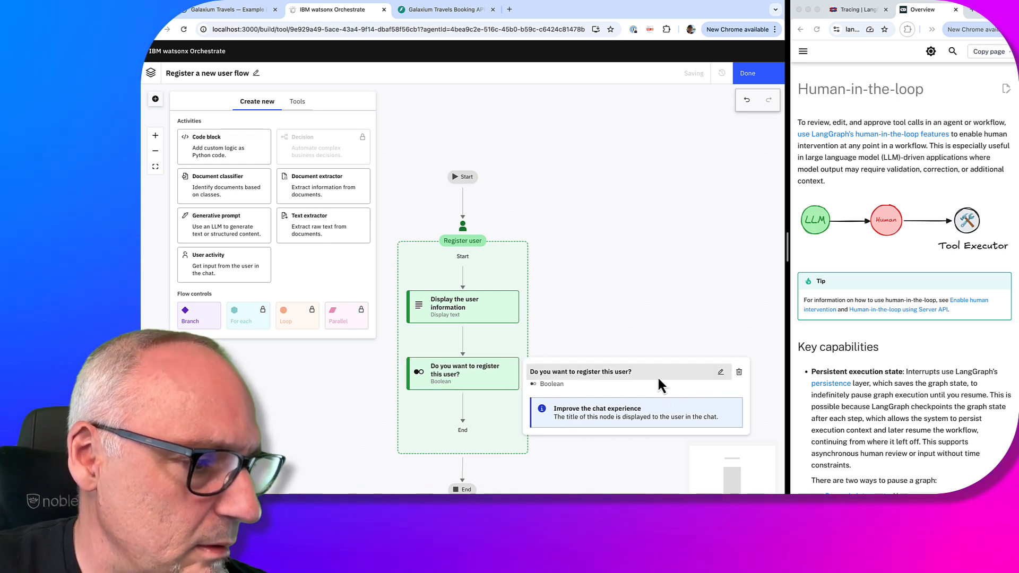
pyautogui.click(768, 397)
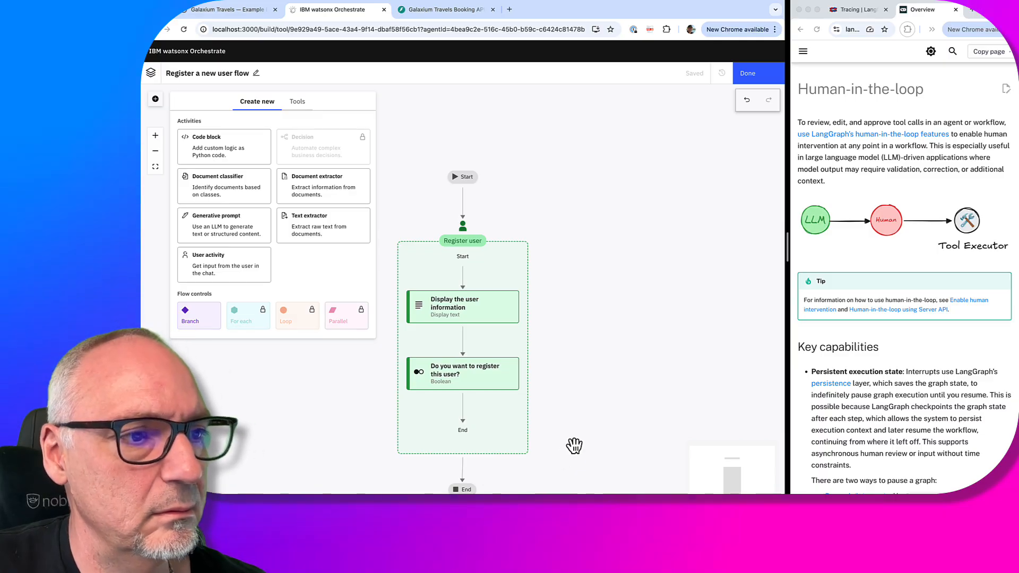
# Resend the registration request in the preview chat and answer yes to the confirmation question
pyautogui.click(767, 77)
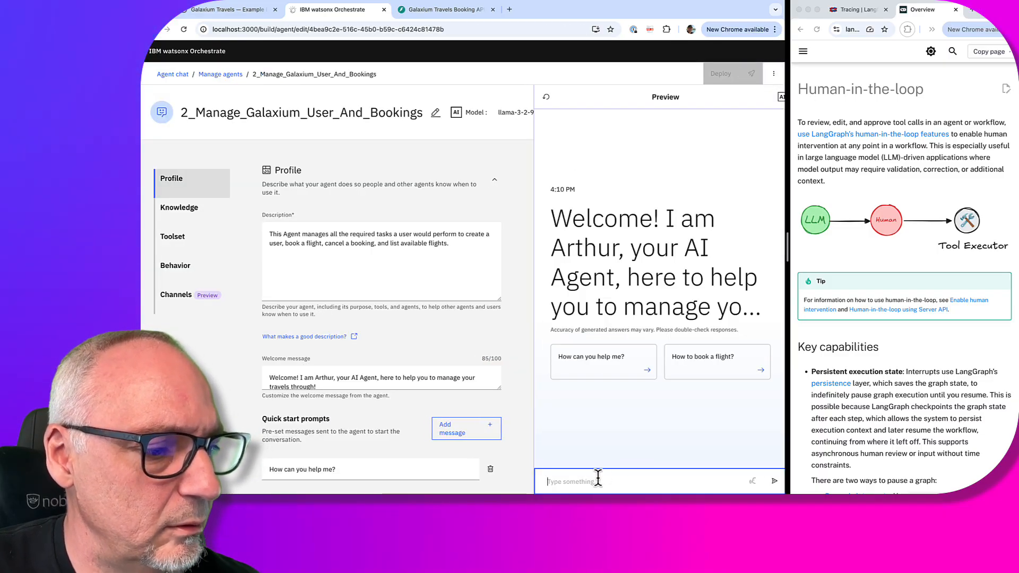
pyautogui.press('super+v')
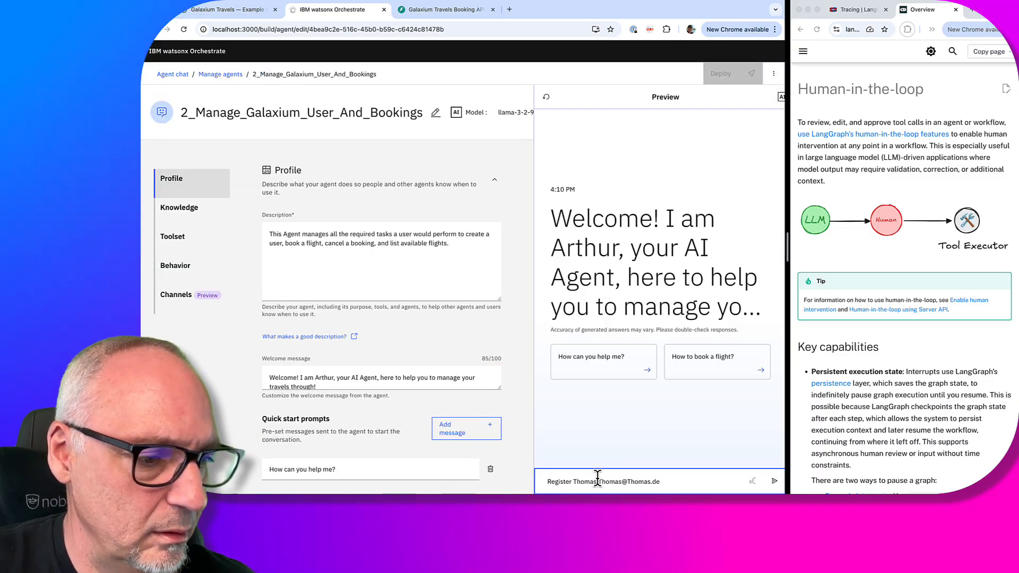
pyautogui.press('Return')
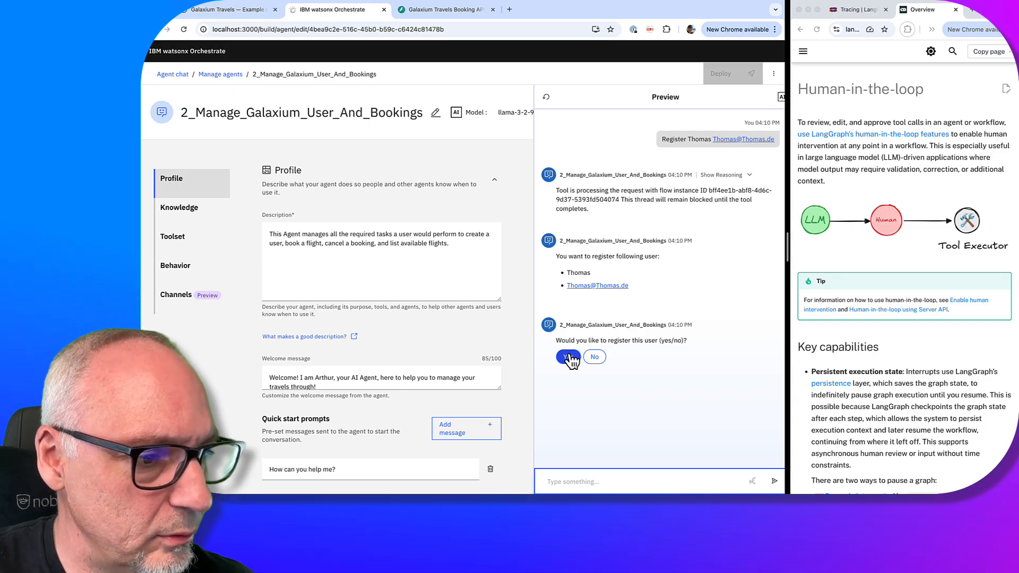
pyautogui.click(568, 358)
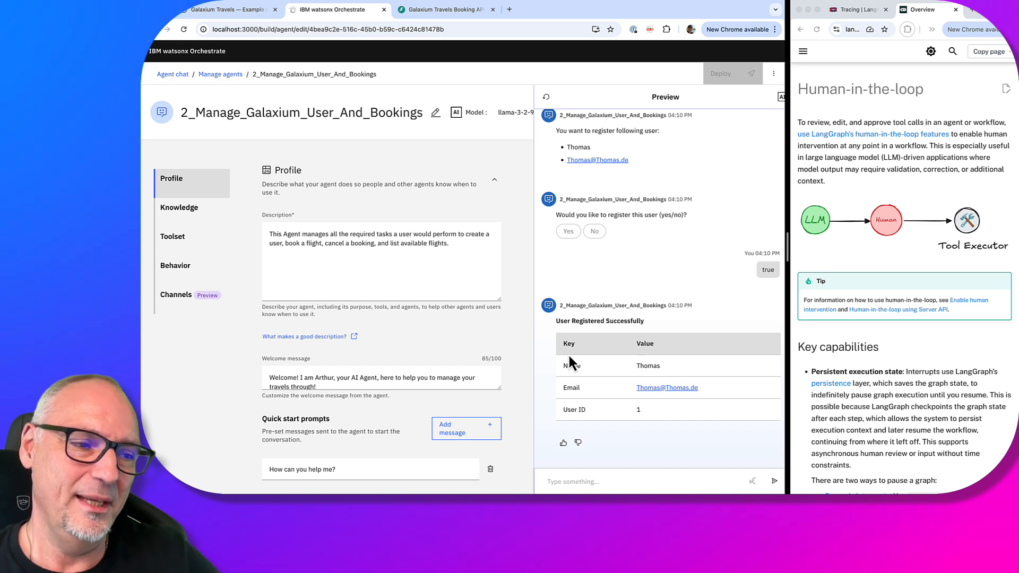
pyautogui.click(583, 481)
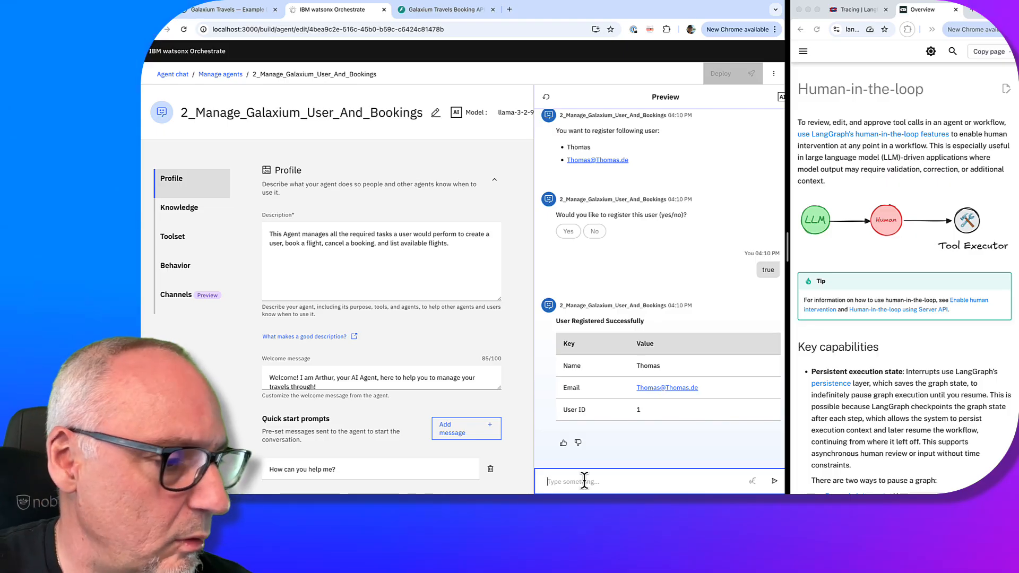
# Reopen the Register a new user flow in the flow builder from the Toolset
pyautogui.scroll(-15, 437, 395)
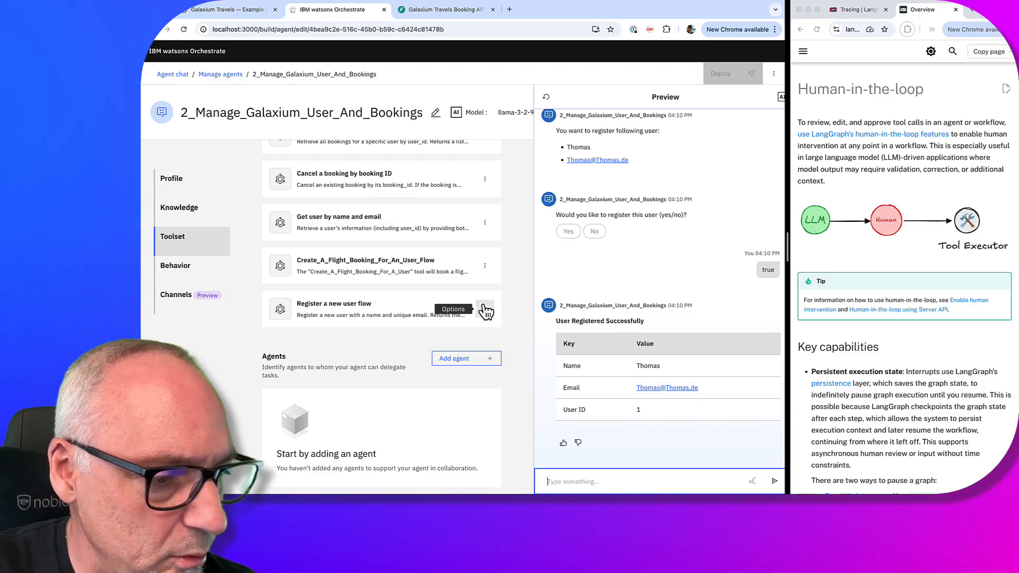
pyautogui.scroll(2, 482, 310)
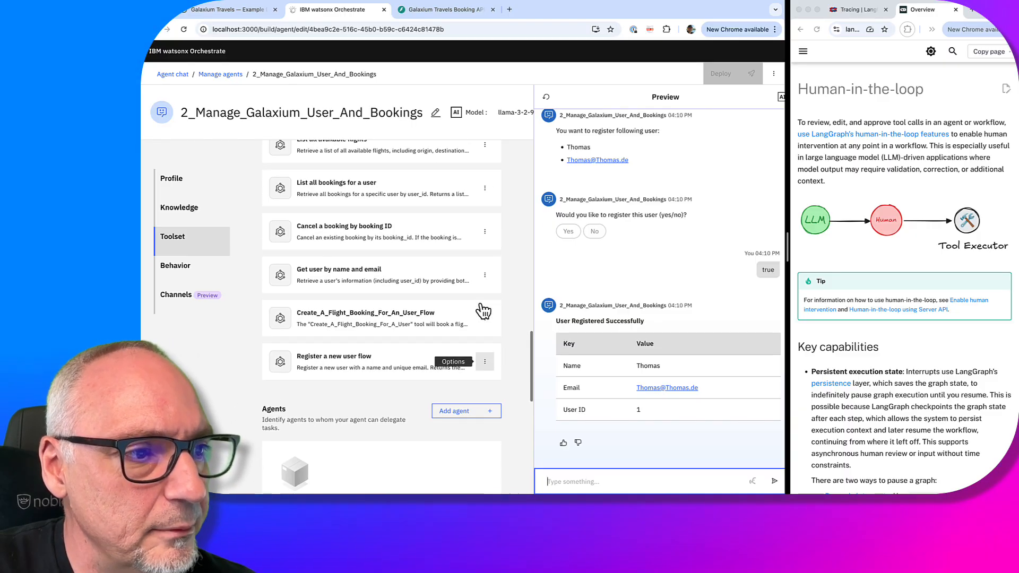
pyautogui.scroll(5, 684, 234)
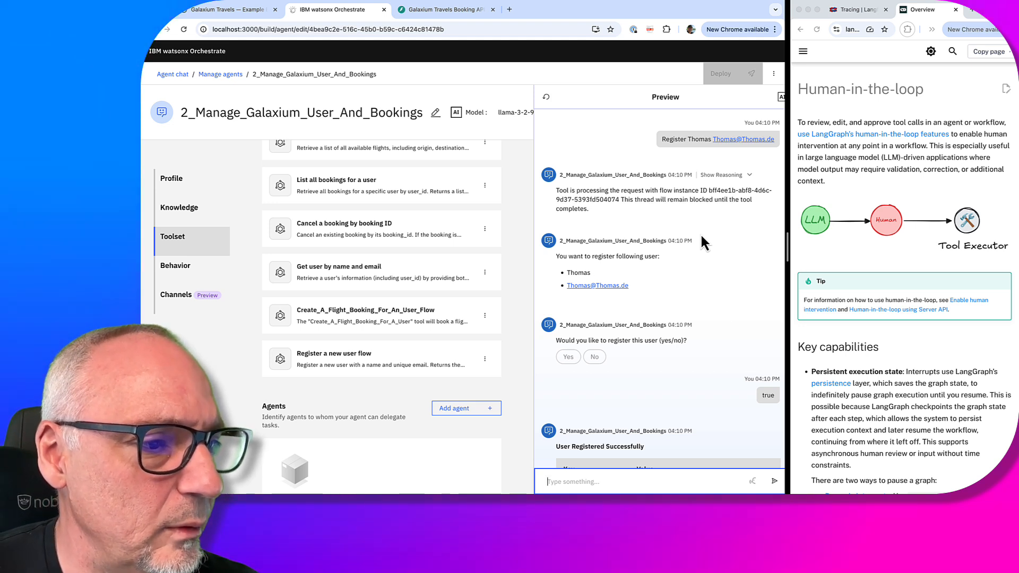
pyautogui.scroll(-5, 700, 237)
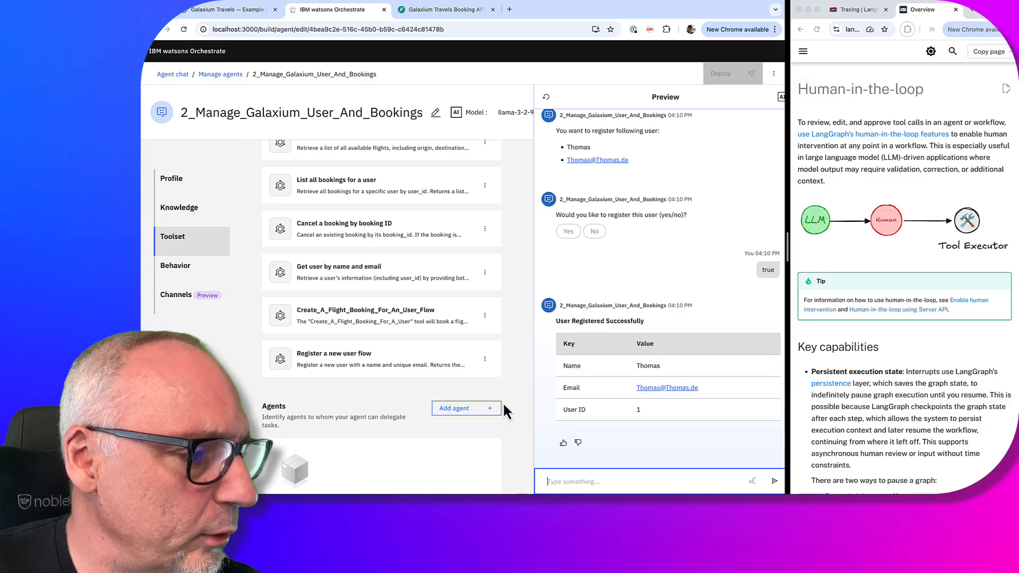
pyautogui.click(486, 360)
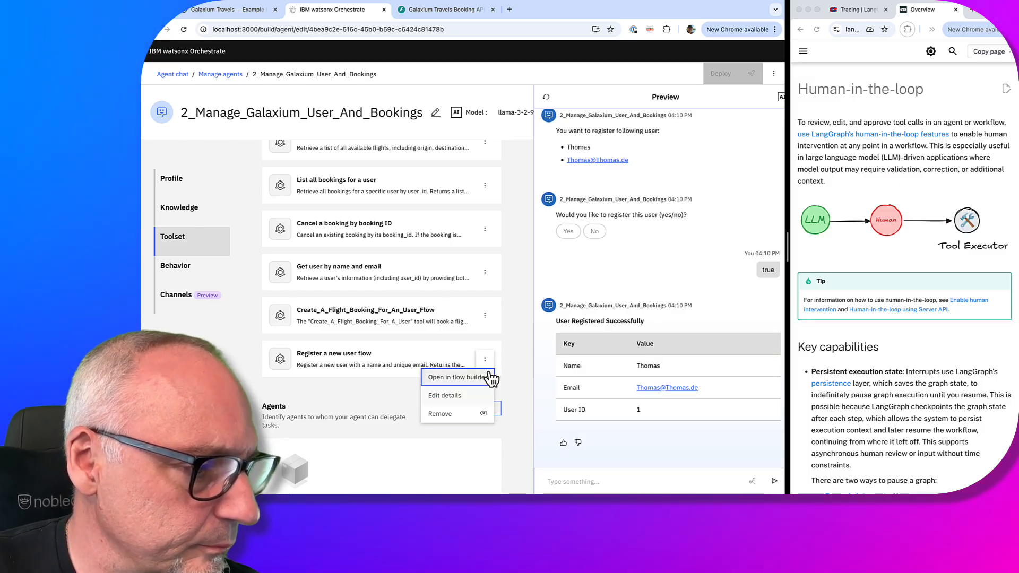
pyautogui.click(484, 379)
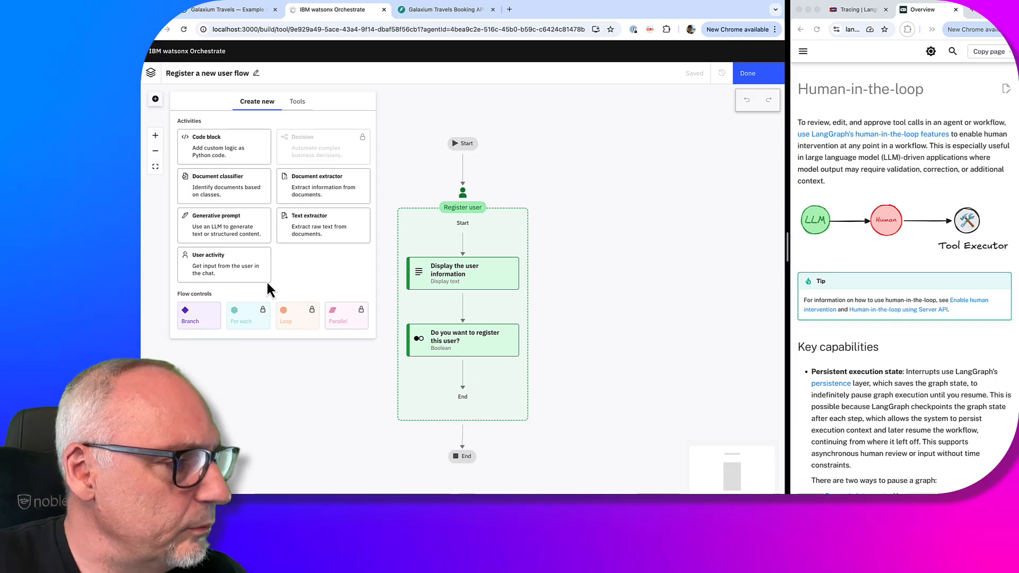
# Add a Branch step right after the yes/no registration question
pyautogui.click(466, 378)
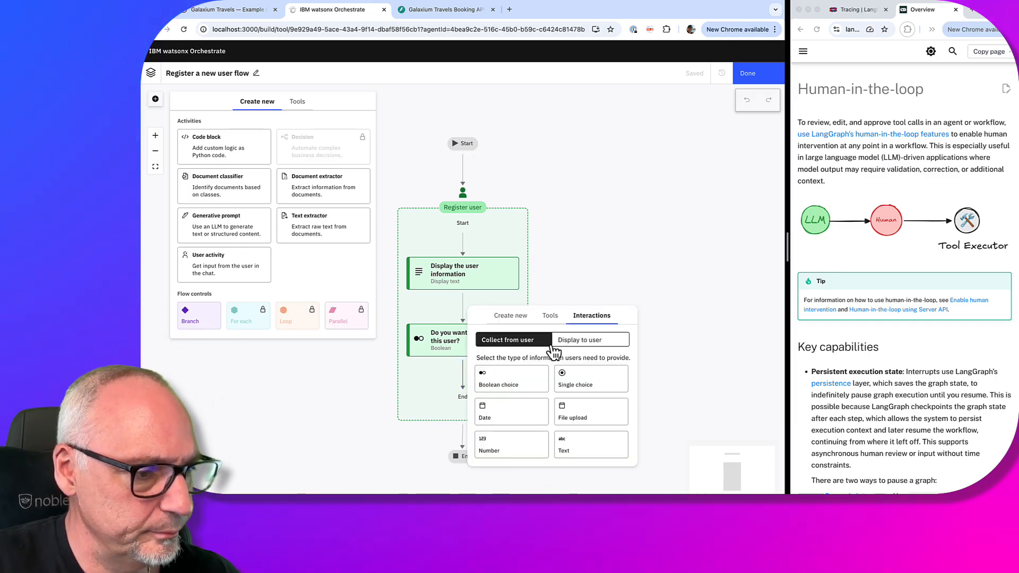
pyautogui.click(520, 315)
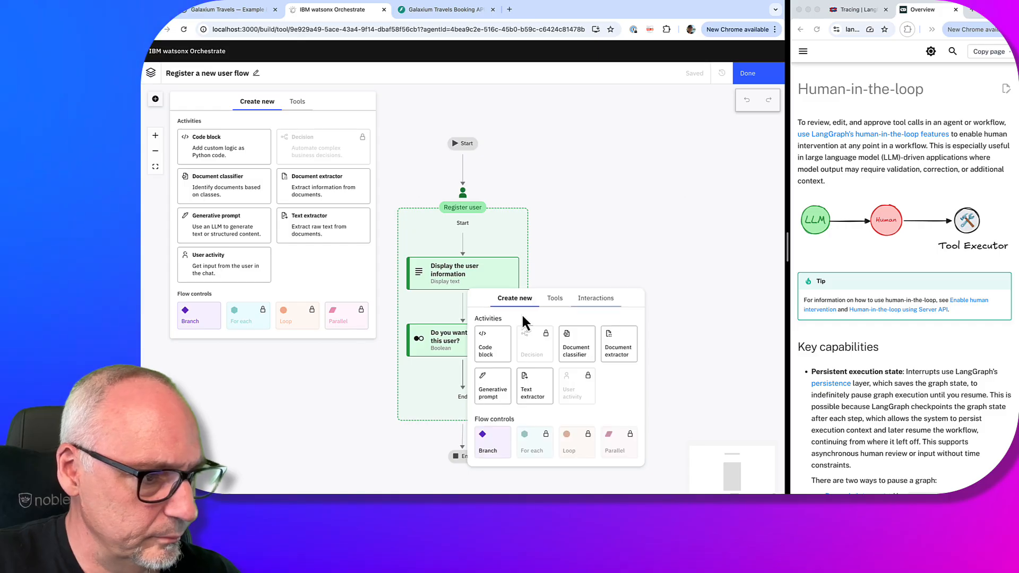
pyautogui.click(493, 442)
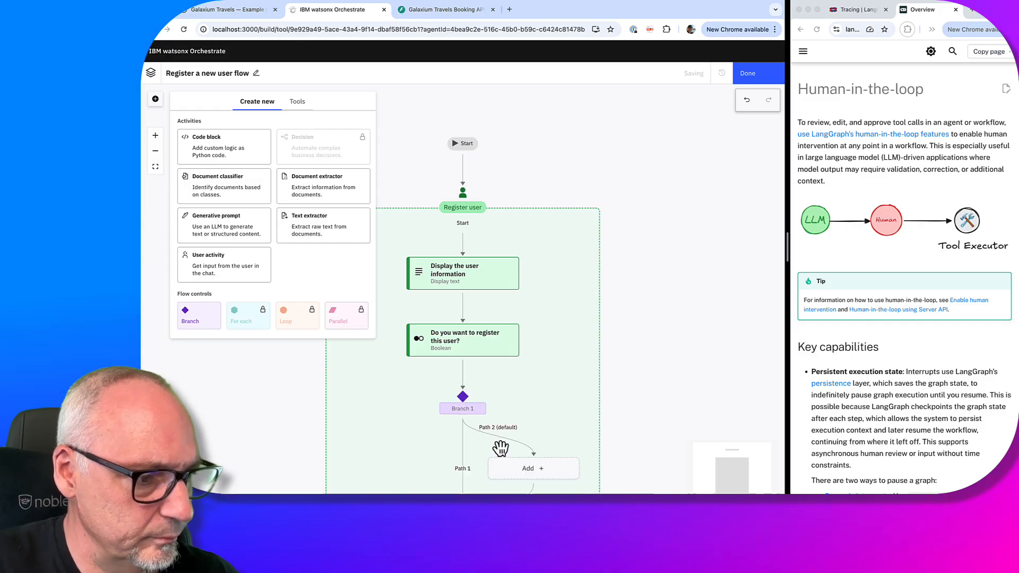
pyautogui.click(478, 403)
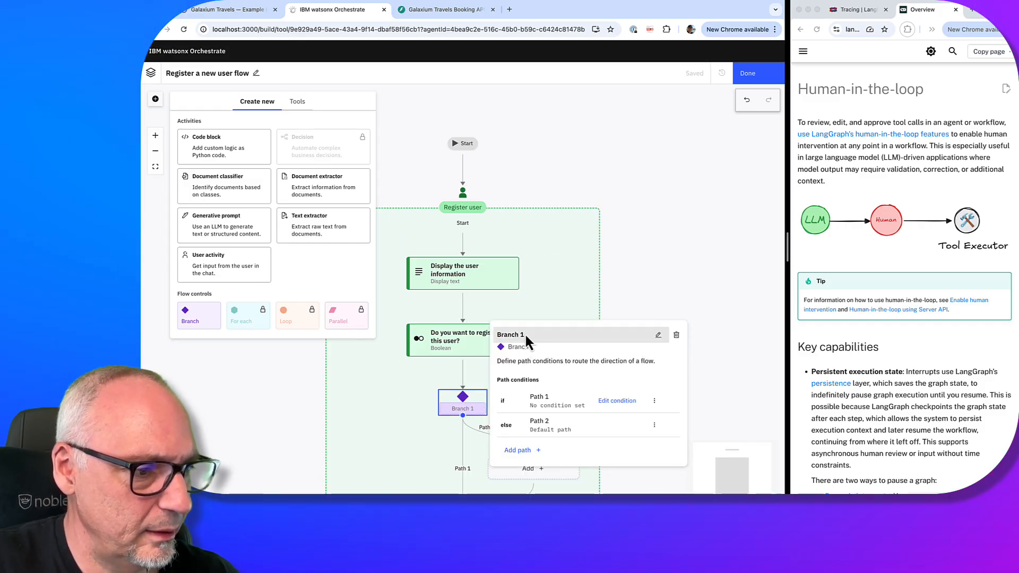
# Name the branch 'Check the decision!'
pyautogui.click(660, 335)
pyautogui.write('Exa')
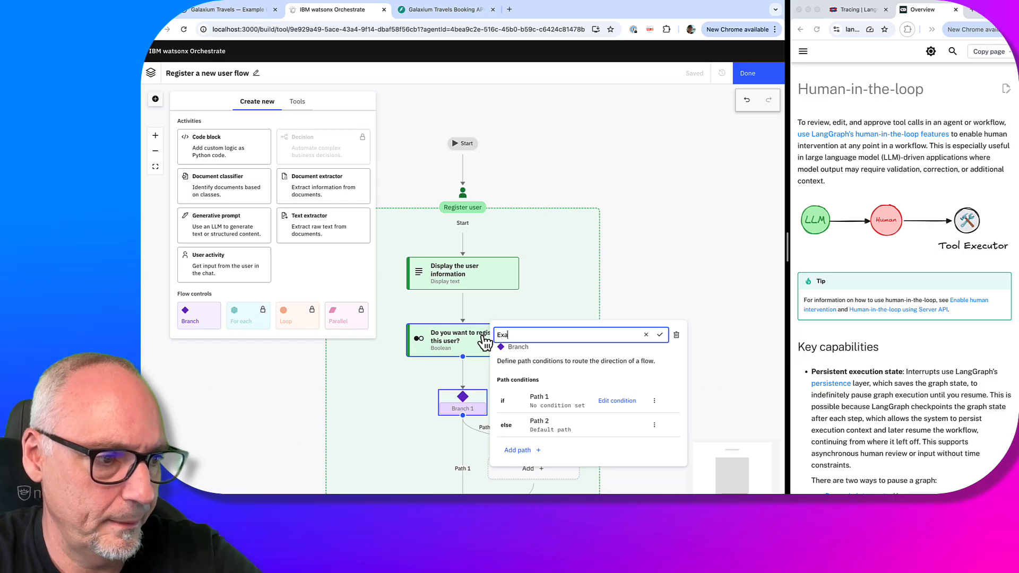
pyautogui.write('m')
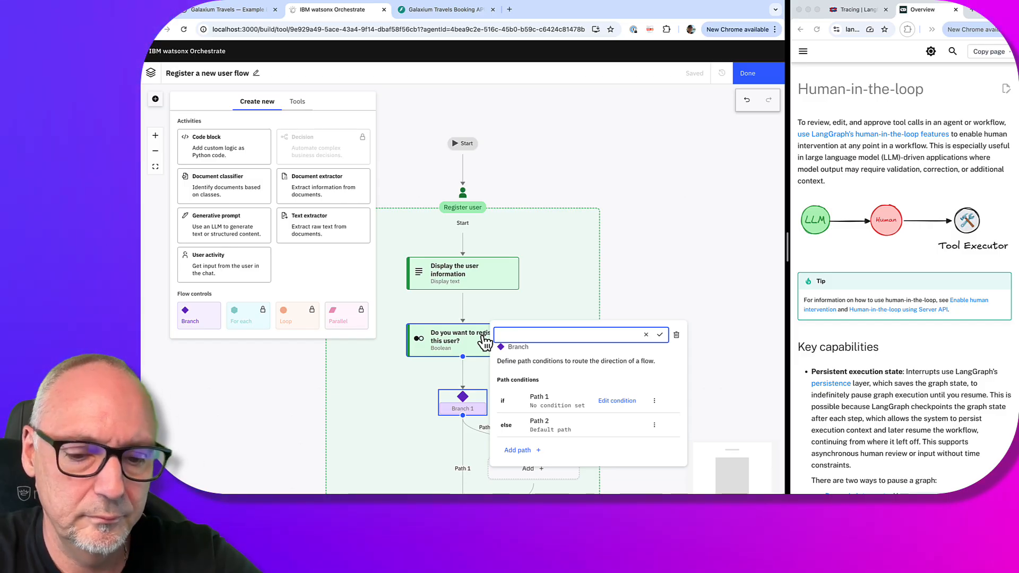
pyautogui.write('Check z')
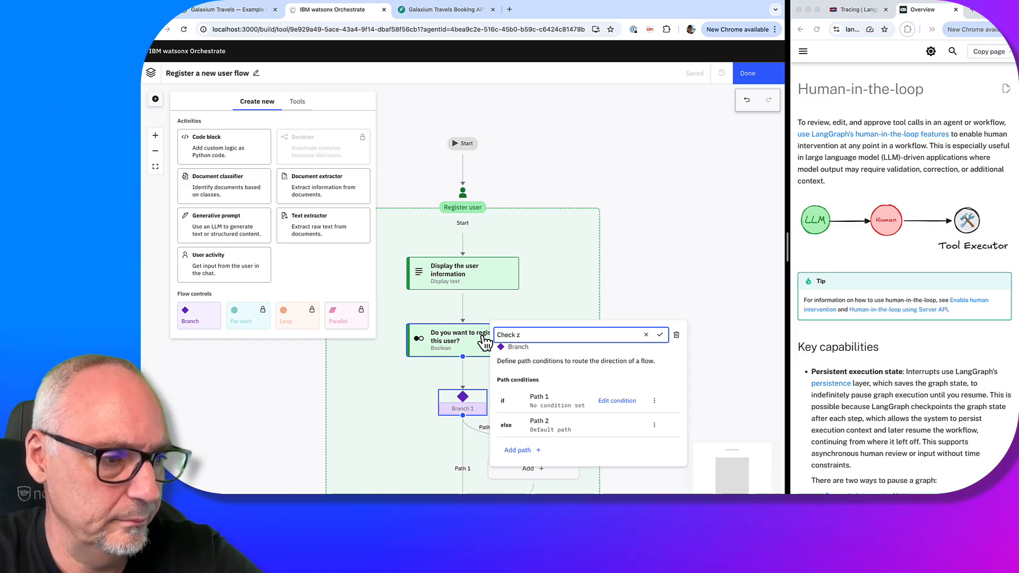
pyautogui.press('BackSpace')
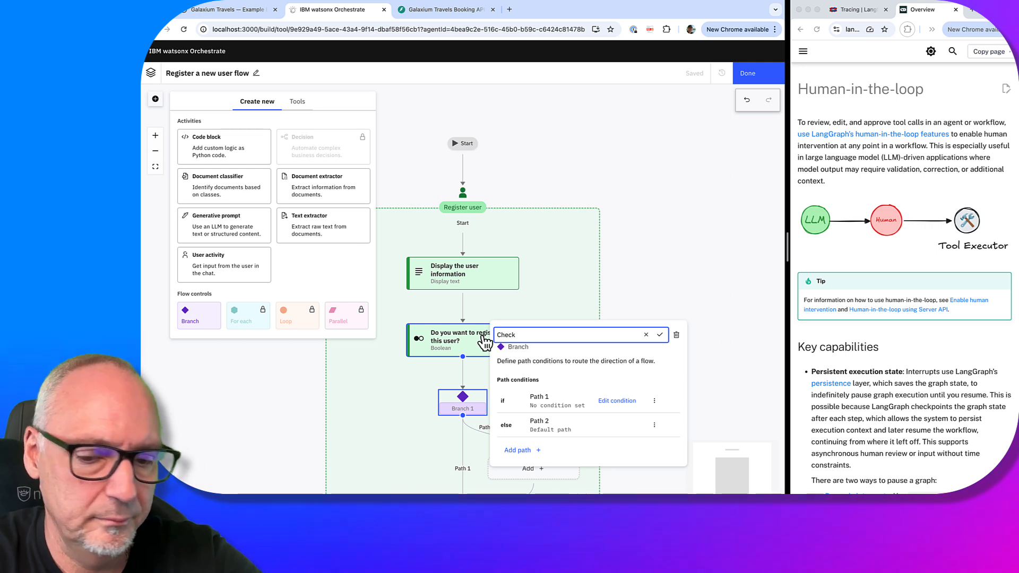
pyautogui.write('the de')
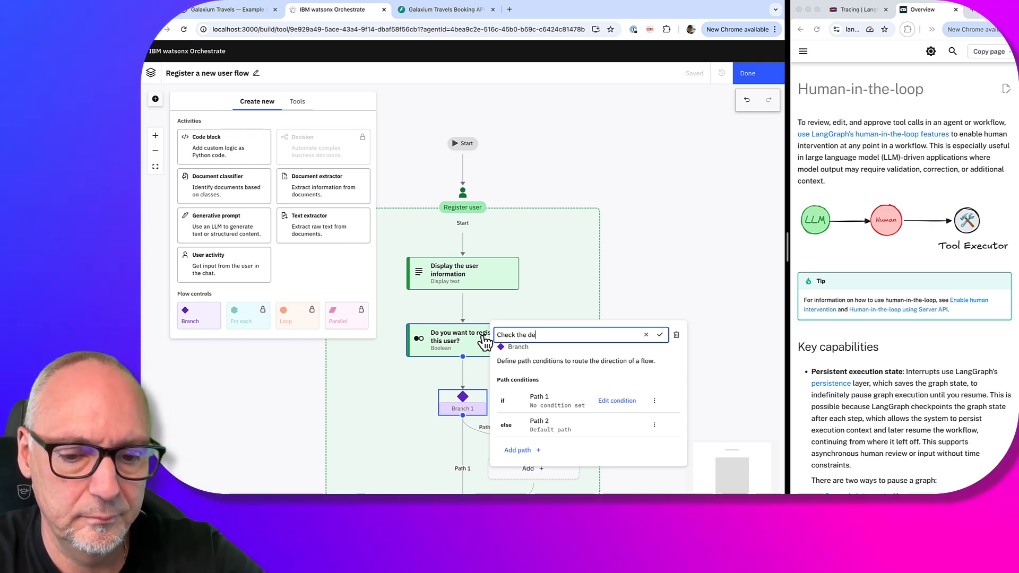
pyautogui.write('cistion')
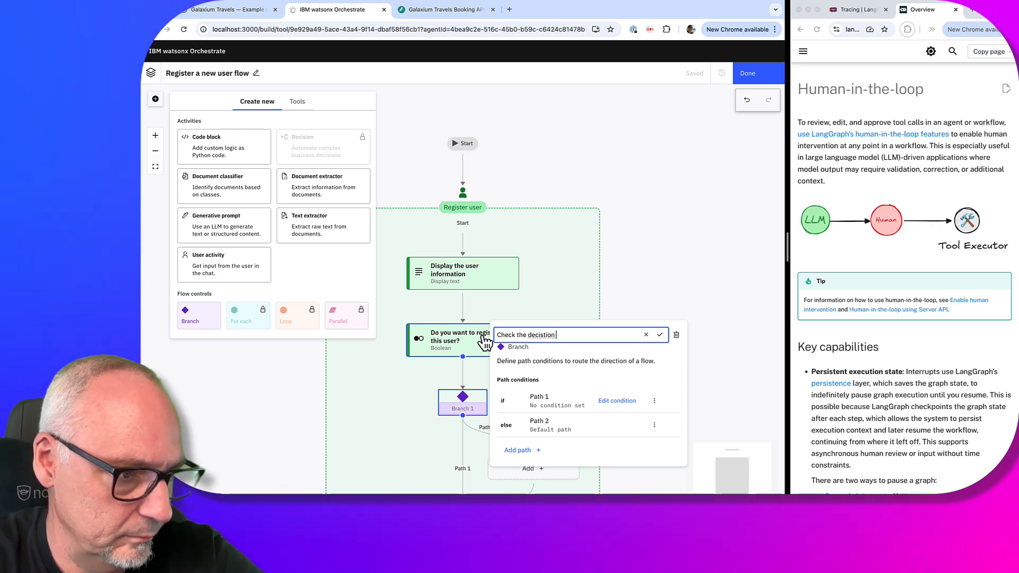
pyautogui.press('BackSpace')
pyautogui.press('BackSpace')
pyautogui.press('BackSpace')
pyautogui.press('BackSpace')
pyautogui.write('ion')
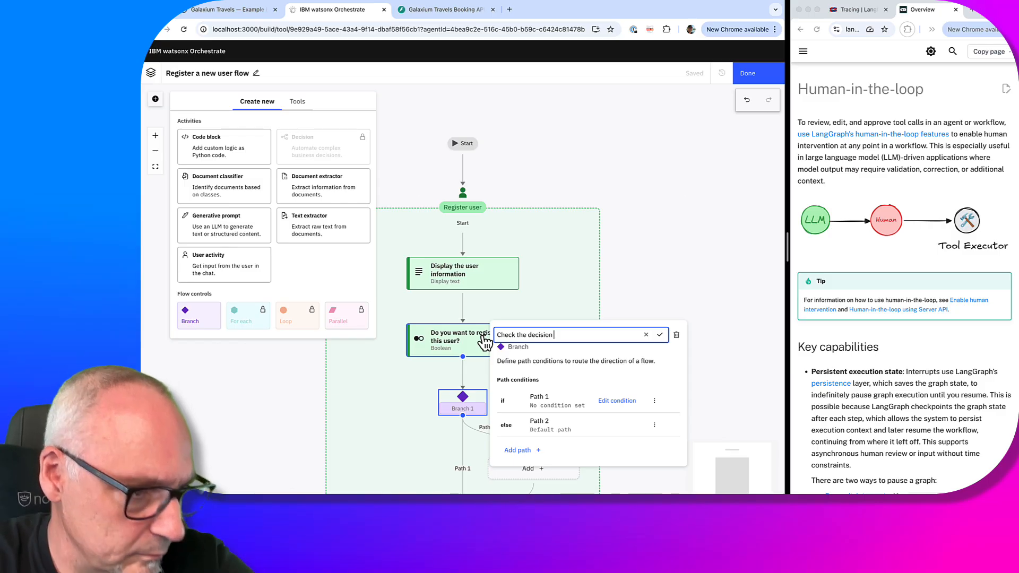
pyautogui.rightClick(540, 337)
pyautogui.press('Escape')
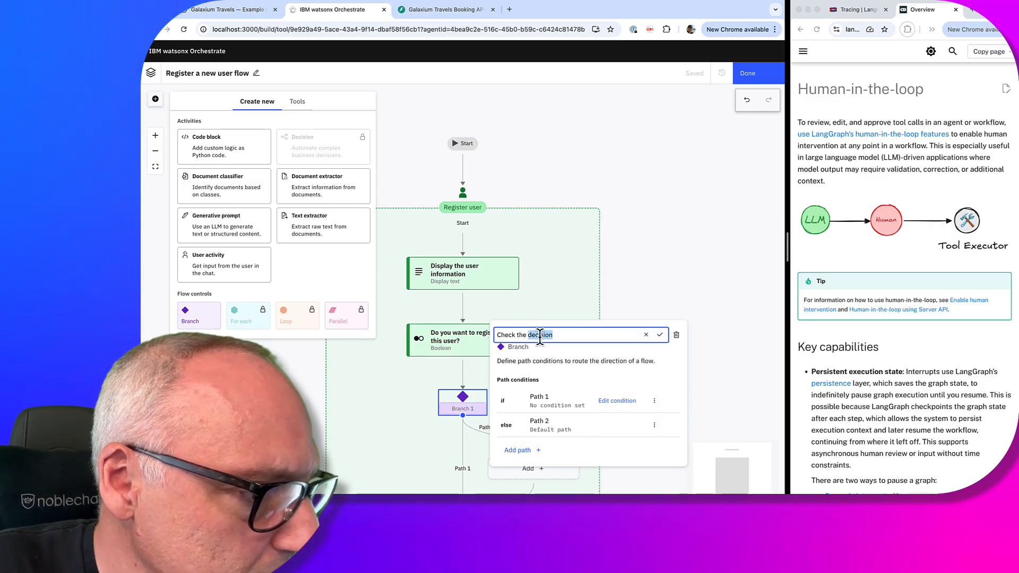
pyautogui.click(559, 334)
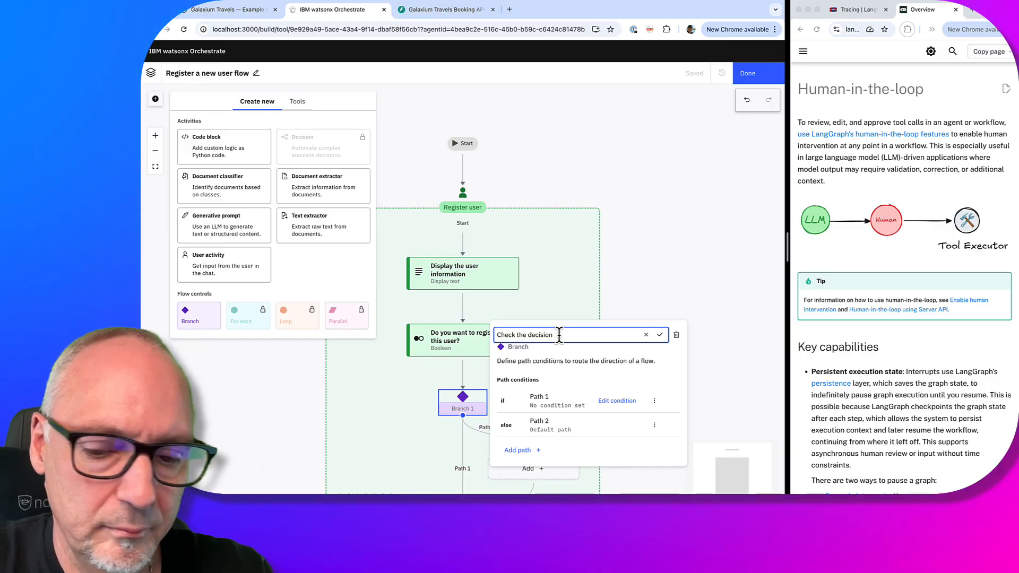
pyautogui.write('!')
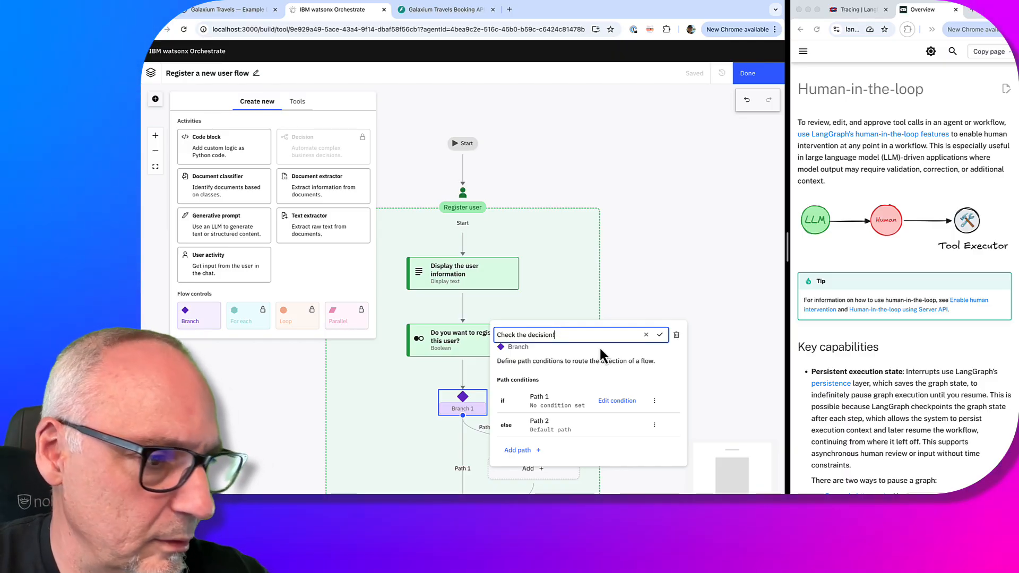
pyautogui.click(660, 335)
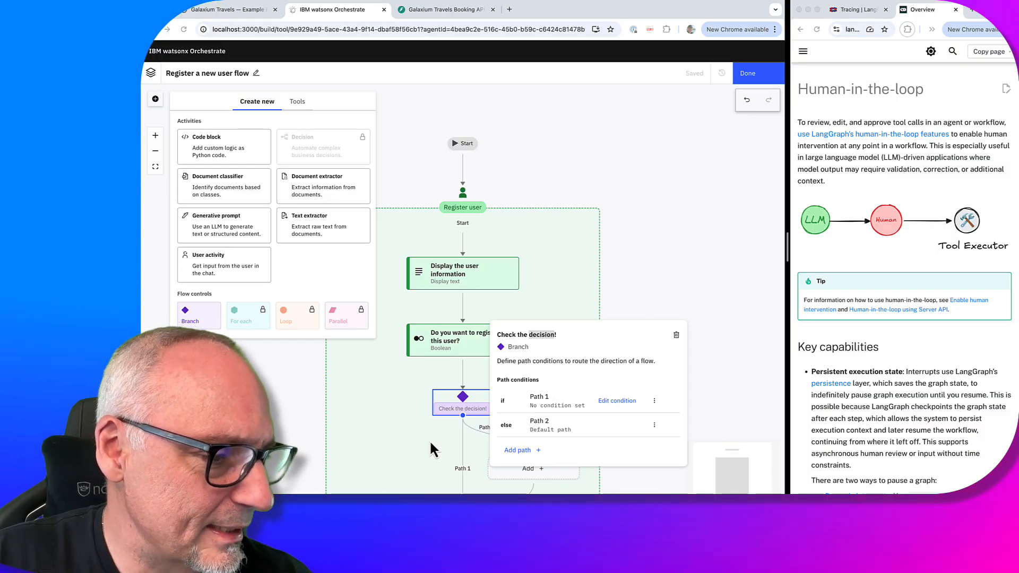
pyautogui.scroll(-2, 428, 440)
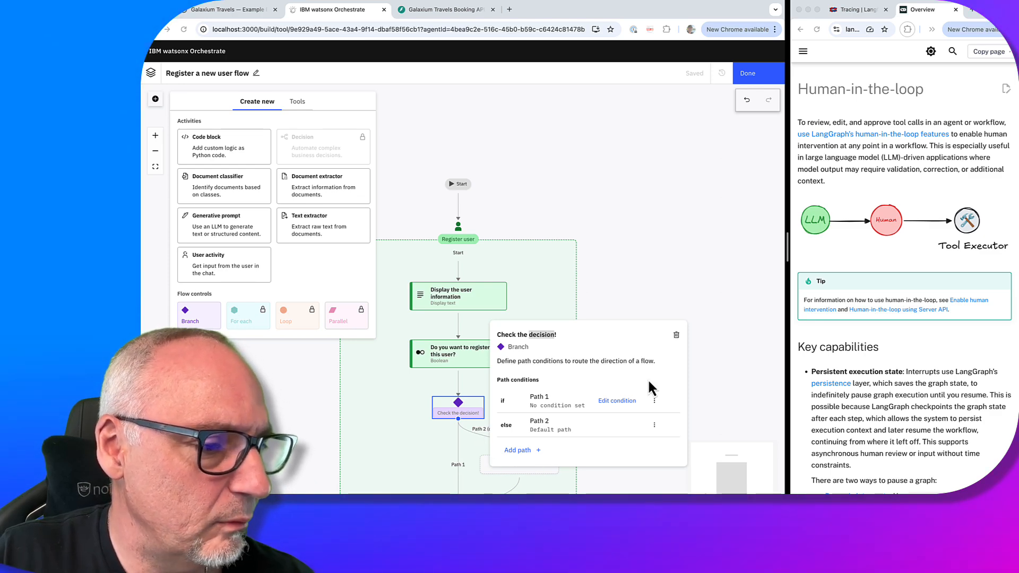
# Show the Check the decision! branch's path conditions and begin editing the Path 1 name
pyautogui.click(652, 303)
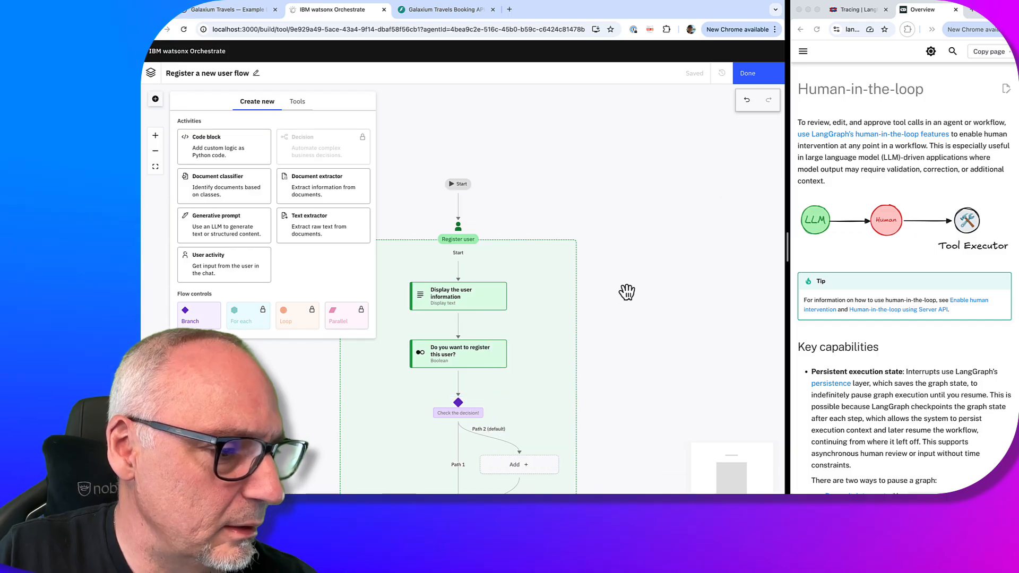
pyautogui.moveTo(675, 326); pyautogui.dragTo(686, 177)
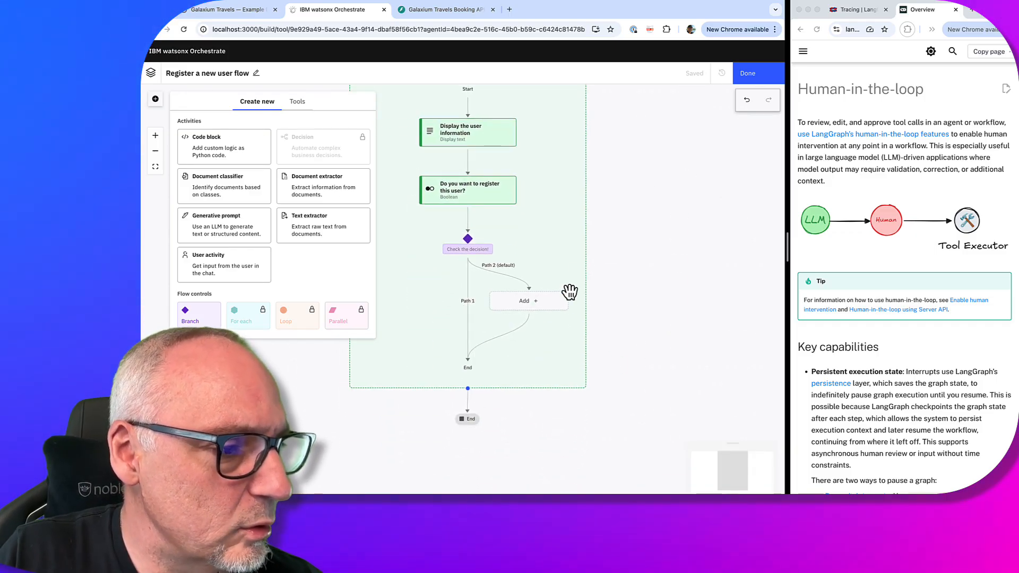
pyautogui.click(470, 245)
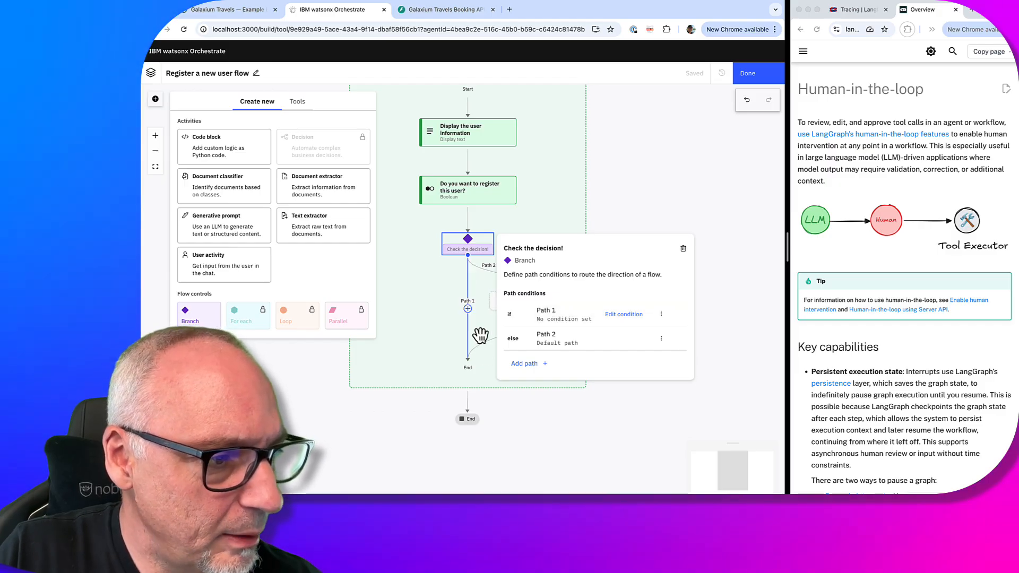
pyautogui.doubleClick(553, 310)
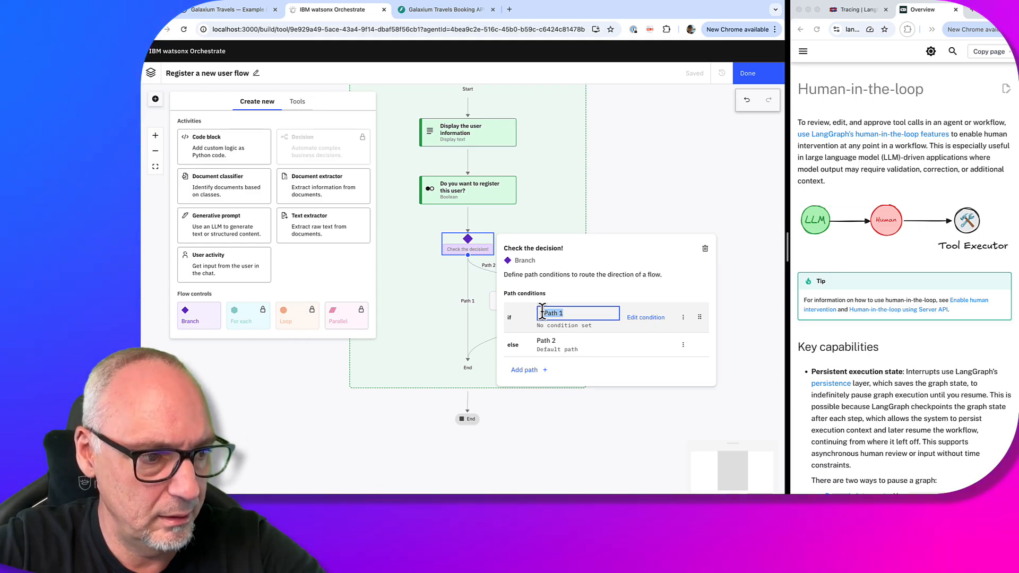
# Rename Path 1 to 'false'
pyautogui.press('BackSpace')
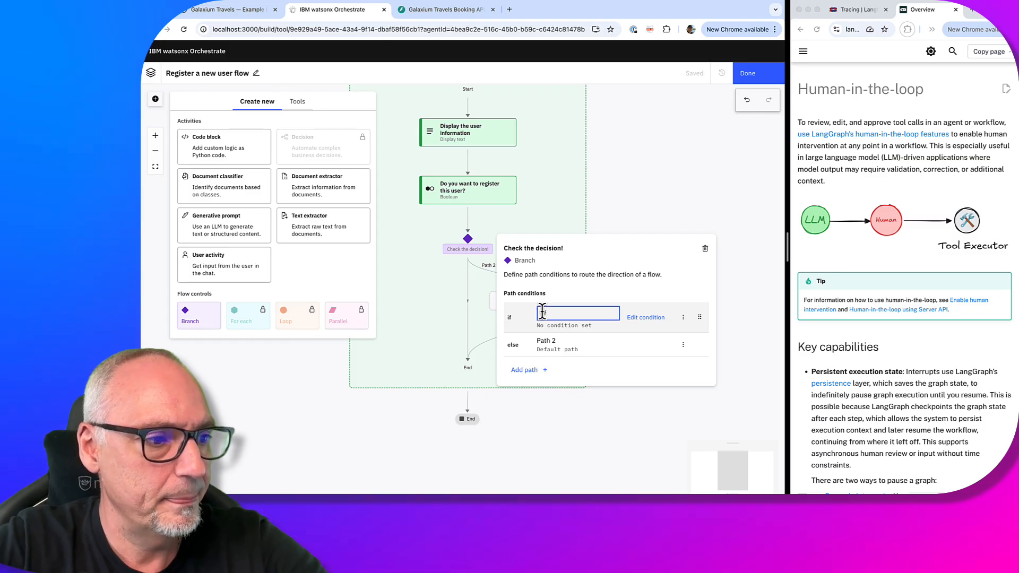
pyautogui.write('false')
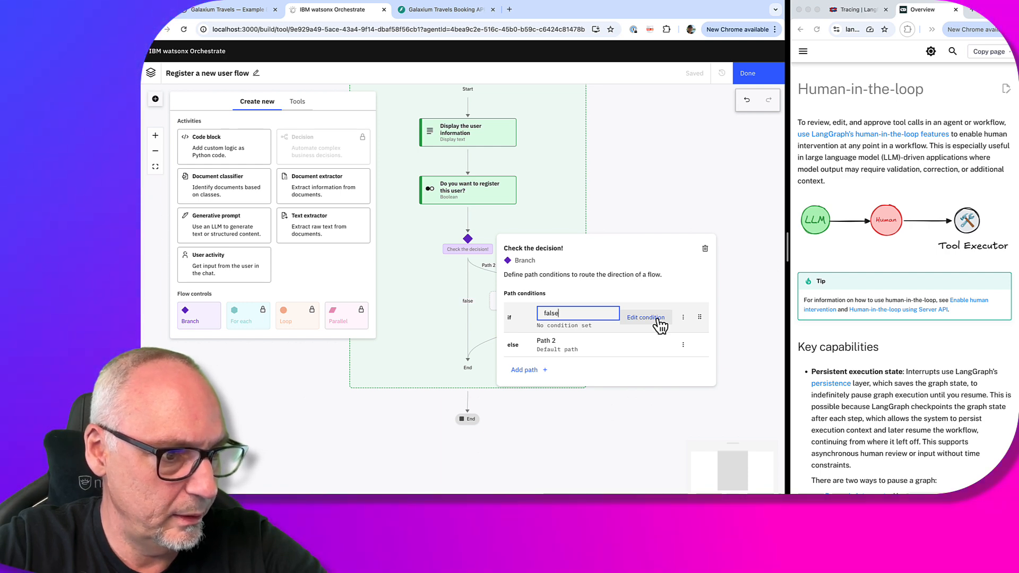
pyautogui.press('Return')
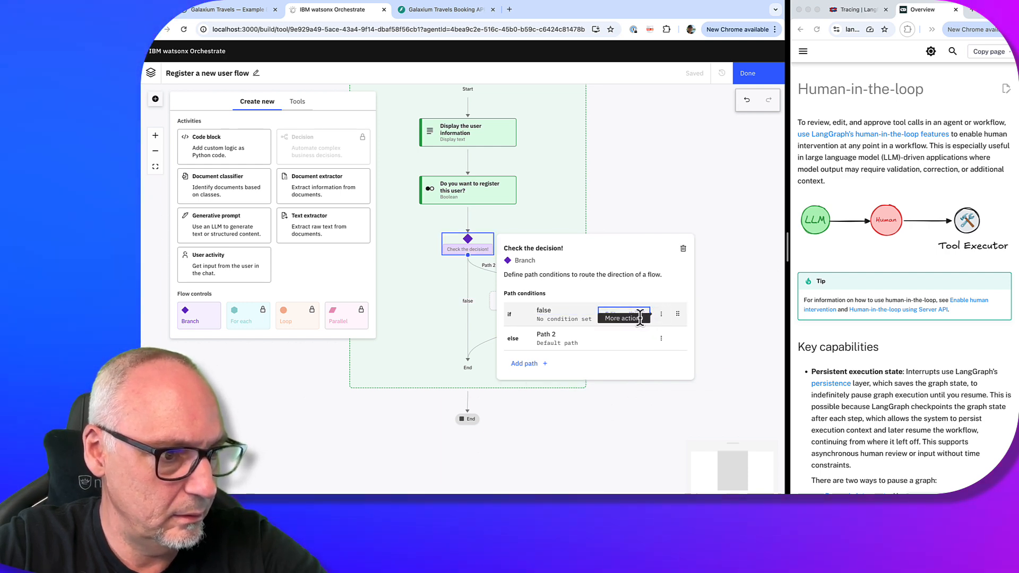
# Set the false path condition to the registration question's value is False
pyautogui.click(635, 315)
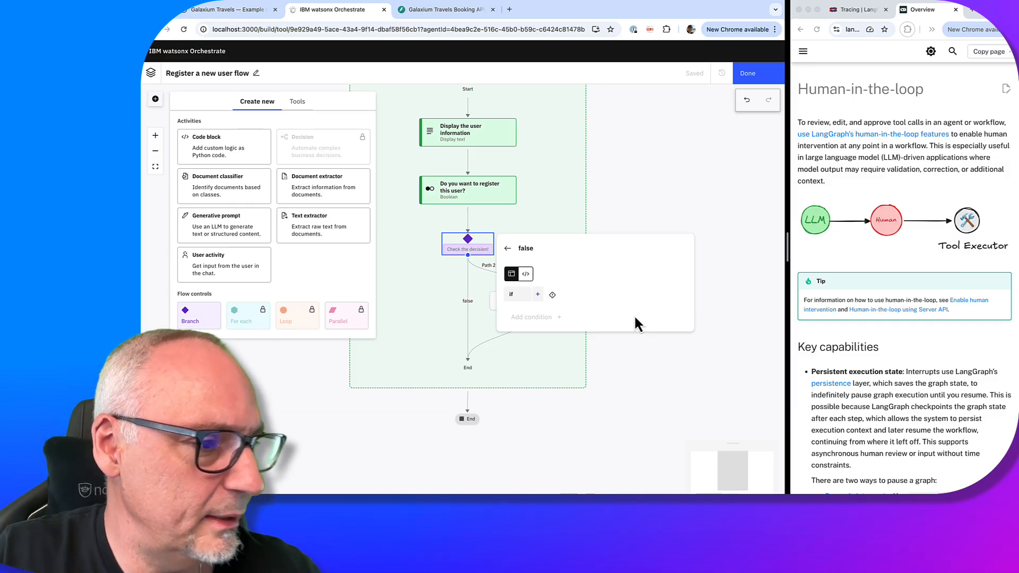
pyautogui.click(537, 295)
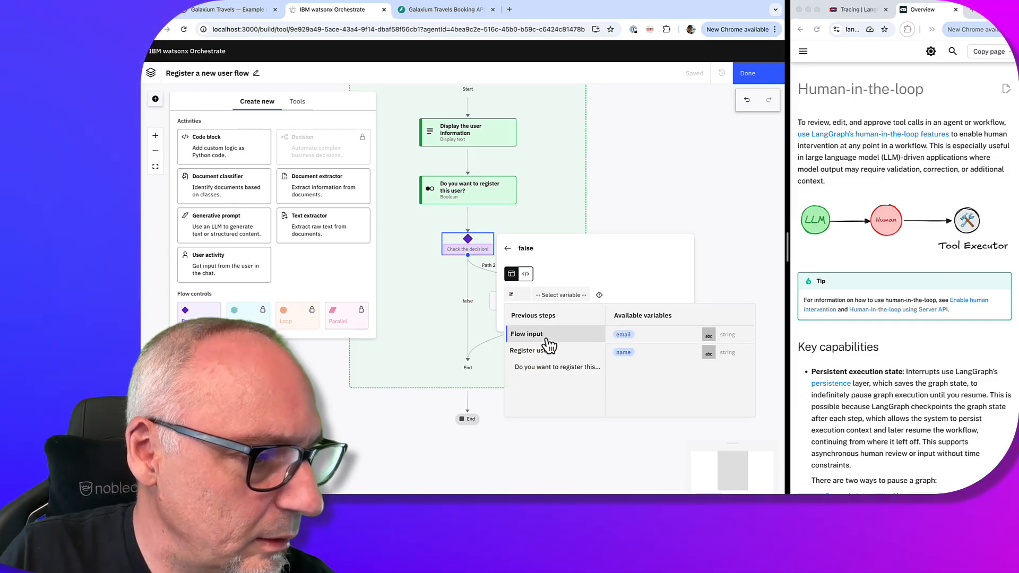
pyautogui.click(552, 367)
pyautogui.click(711, 338)
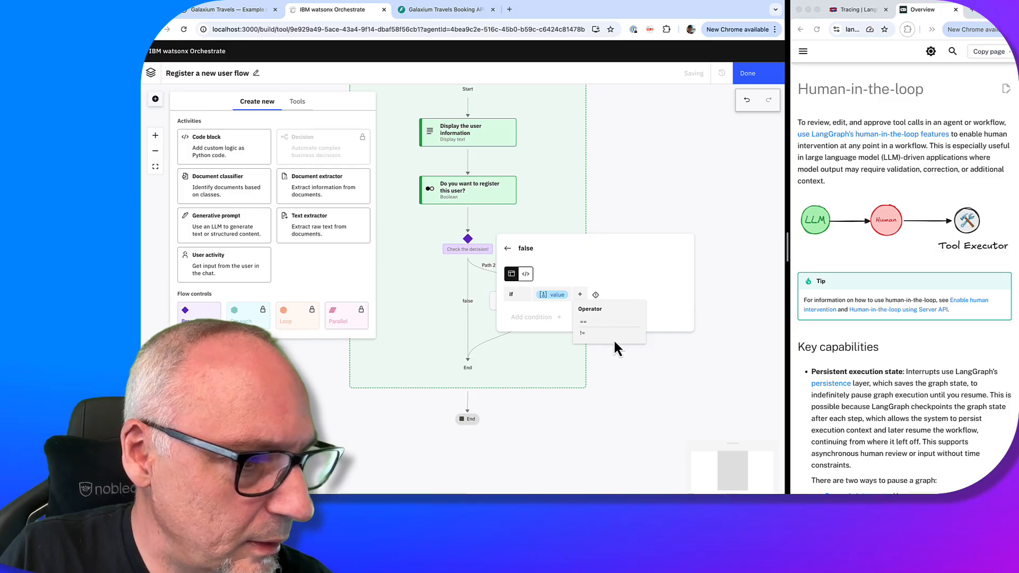
pyautogui.click(625, 330)
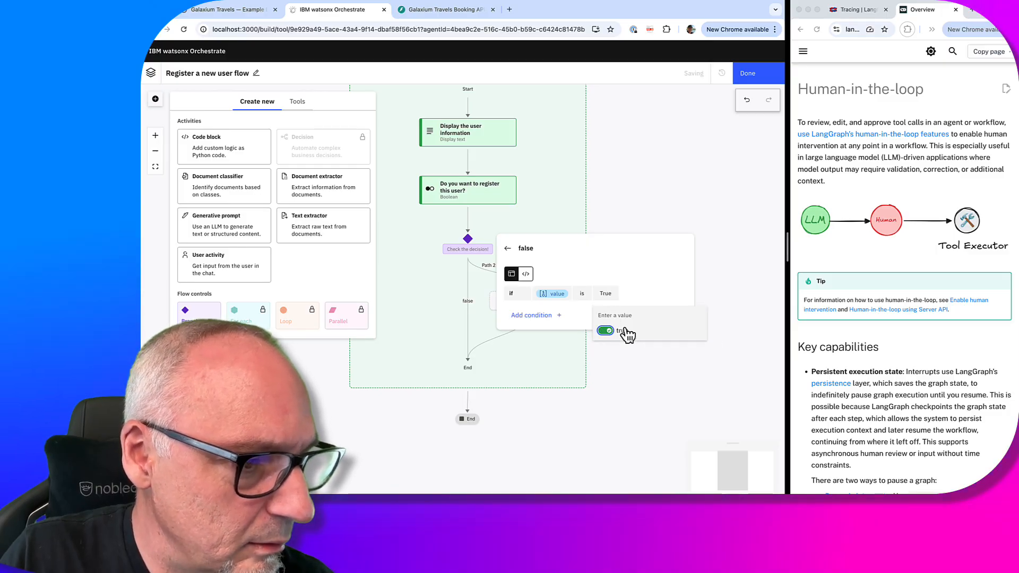
pyautogui.click(625, 330)
pyautogui.click(648, 301)
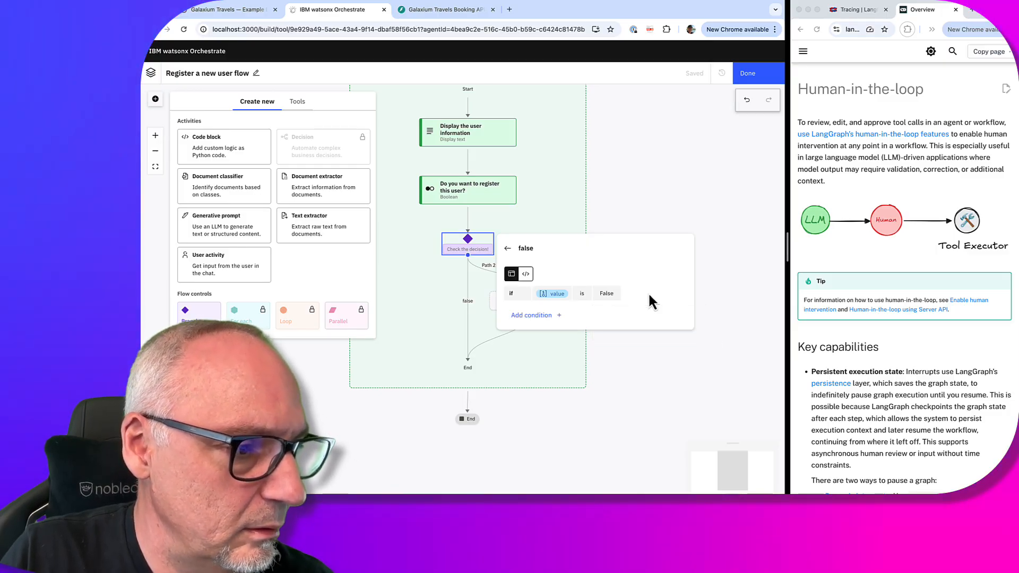
pyautogui.click(512, 249)
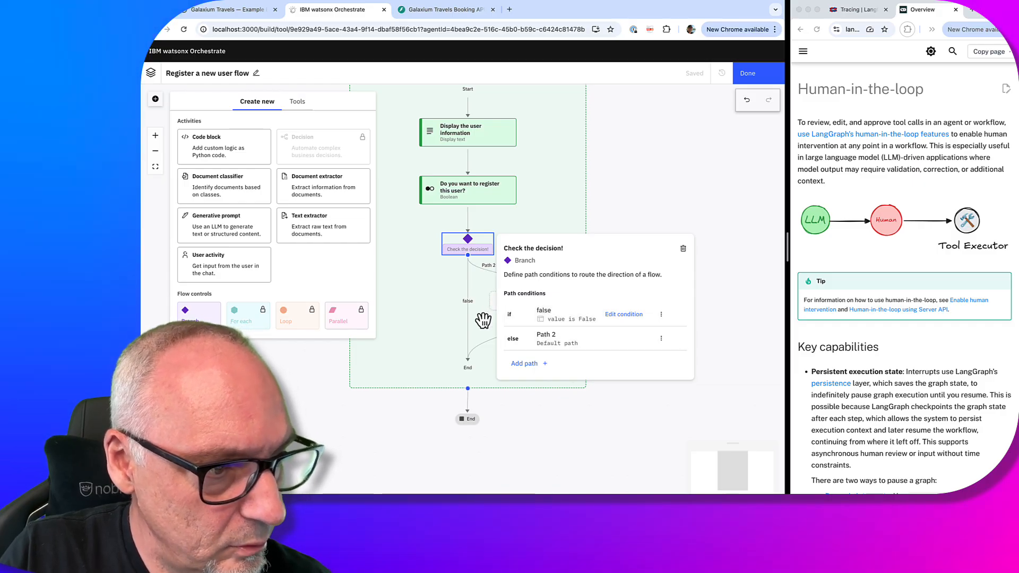
# Change the else path's name from 'Path 2' to 'true', then close the branch settings panel
pyautogui.click(554, 336)
pyautogui.moveTo(562, 337); pyautogui.dragTo(543, 336)
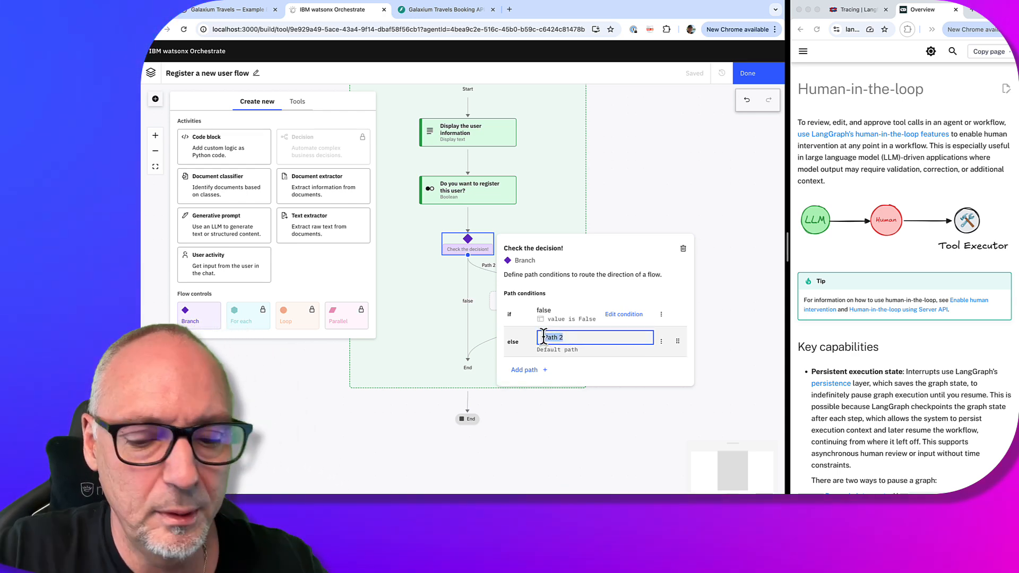
pyautogui.write('true')
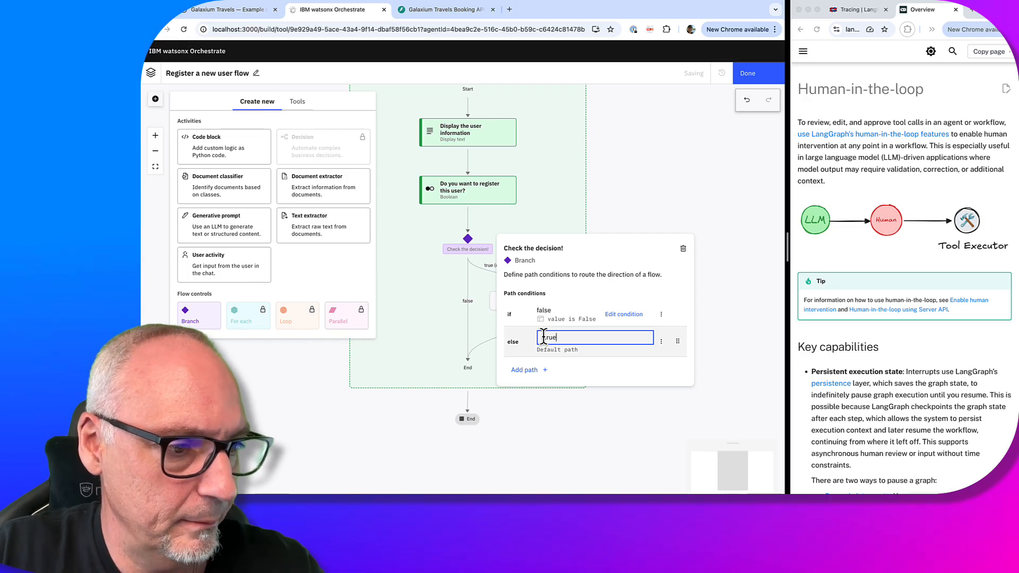
pyautogui.press('Return')
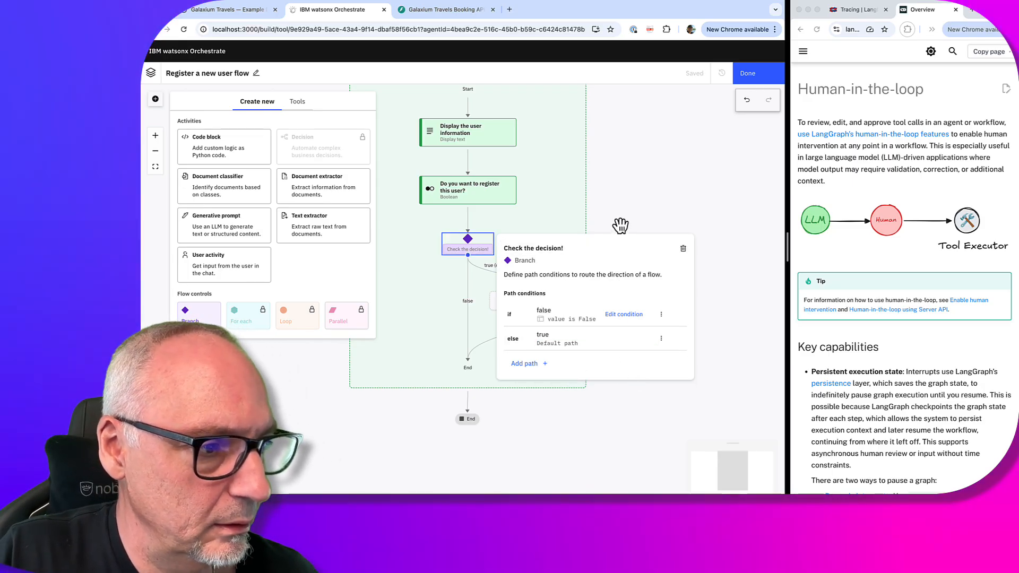
pyautogui.click(620, 225)
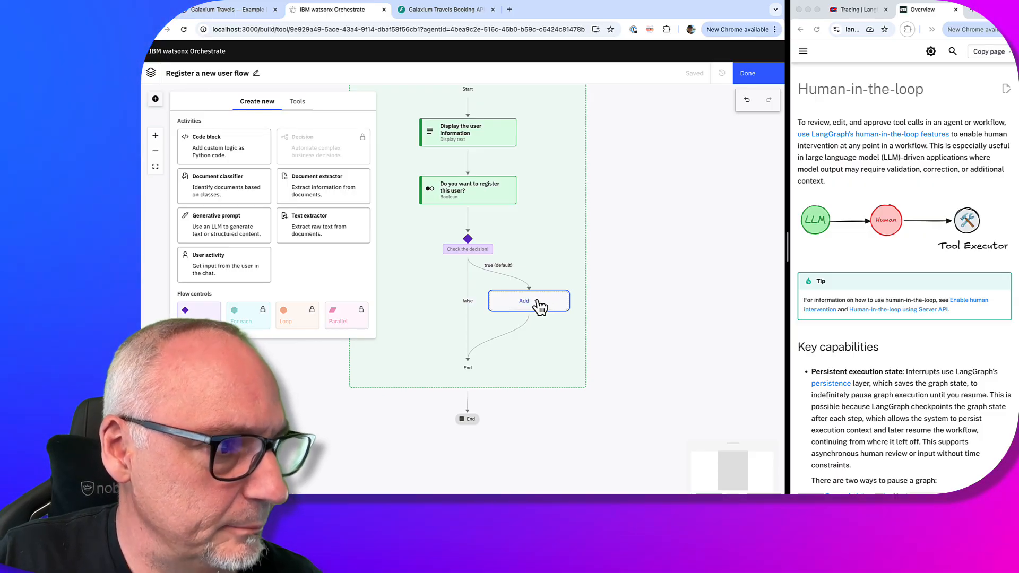
# Put the 'Register a new user' tool, found by searching 'user', on the true path
pyautogui.click(539, 306)
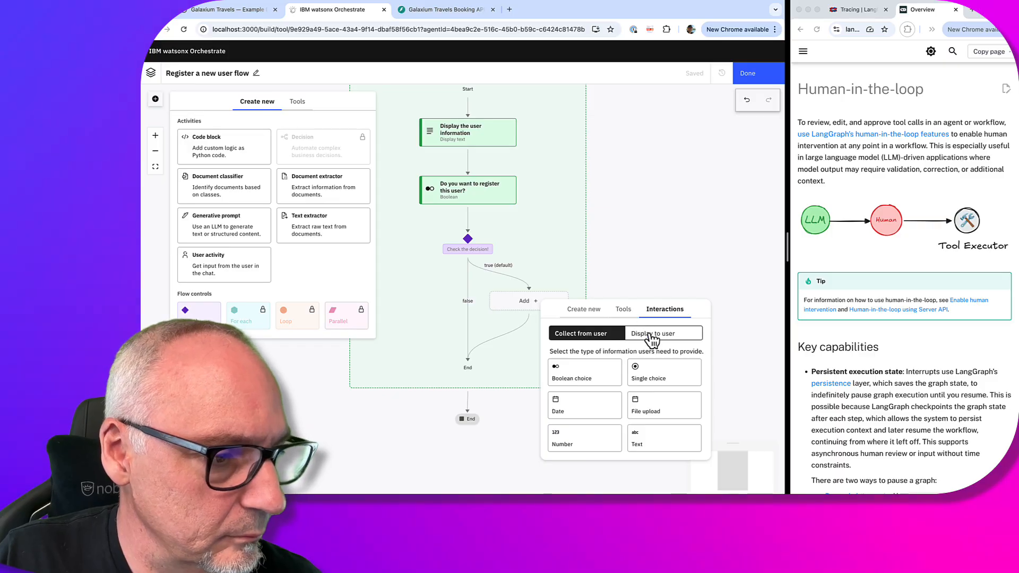
pyautogui.click(625, 310)
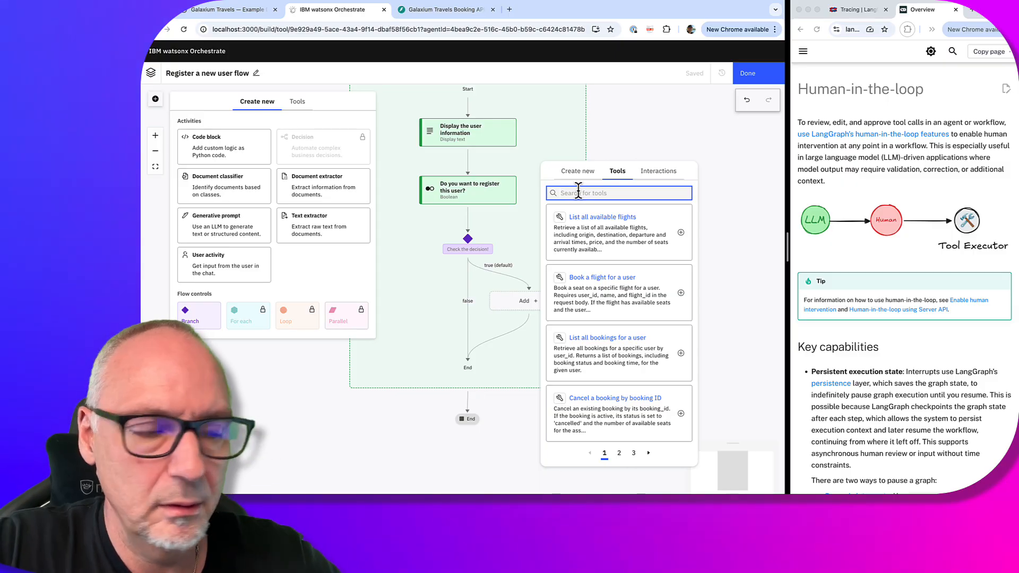
pyautogui.write('user')
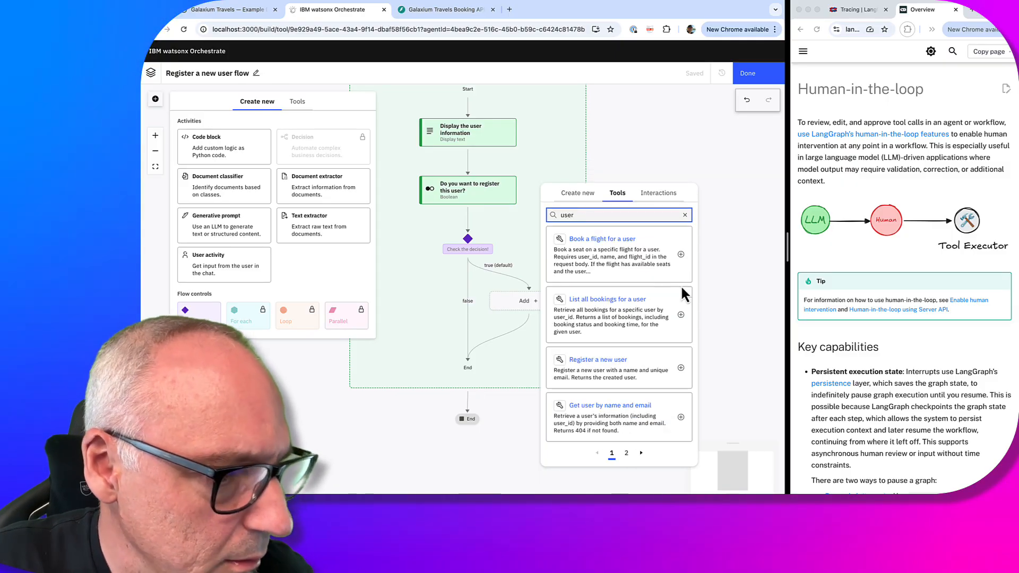
pyautogui.click(640, 374)
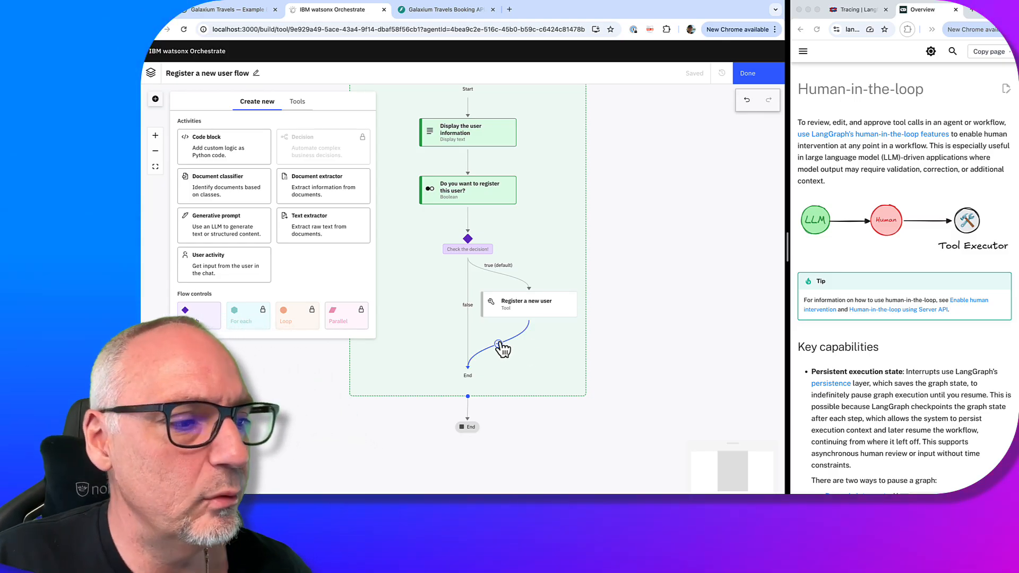
pyautogui.click(540, 307)
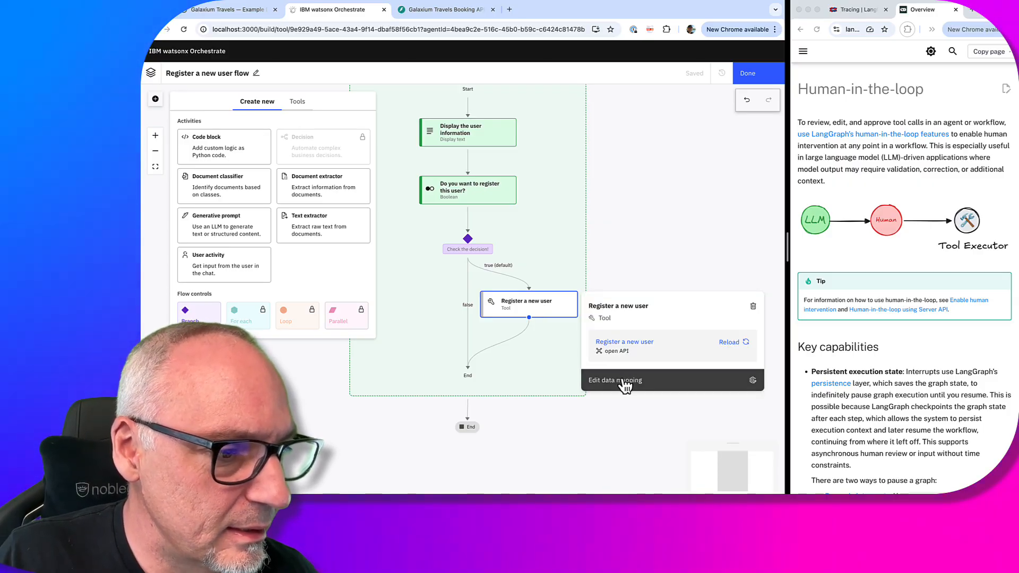
# Replace Auto-map on the email and name inputs with the flow input variables email and name
pyautogui.click(623, 381)
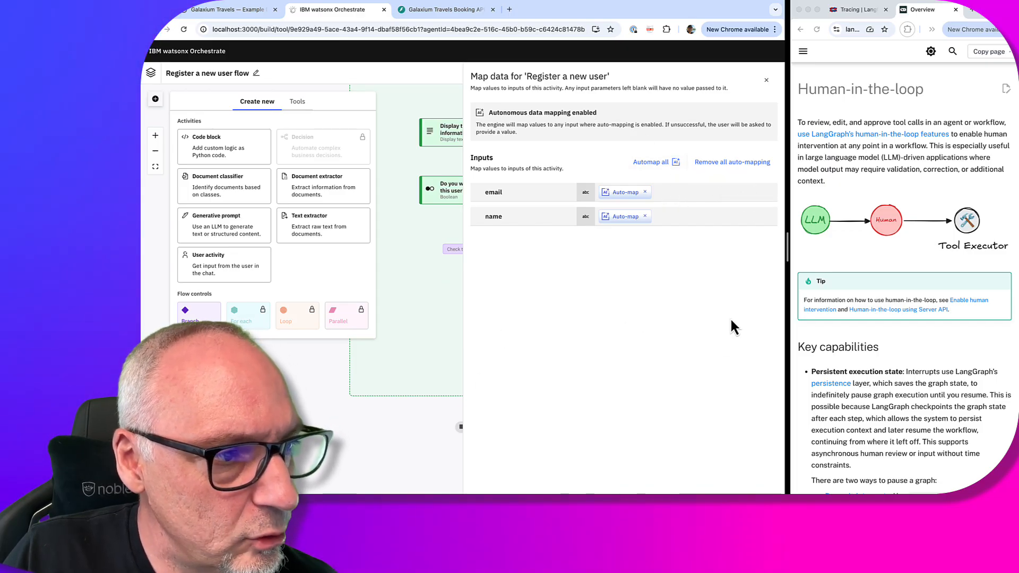
pyautogui.click(645, 192)
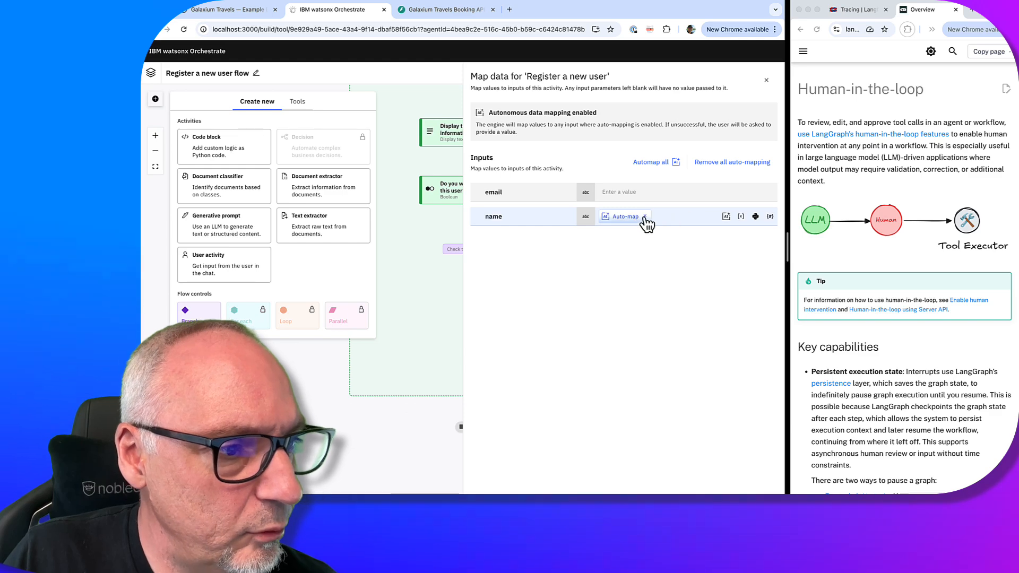
pyautogui.click(645, 216)
pyautogui.click(741, 192)
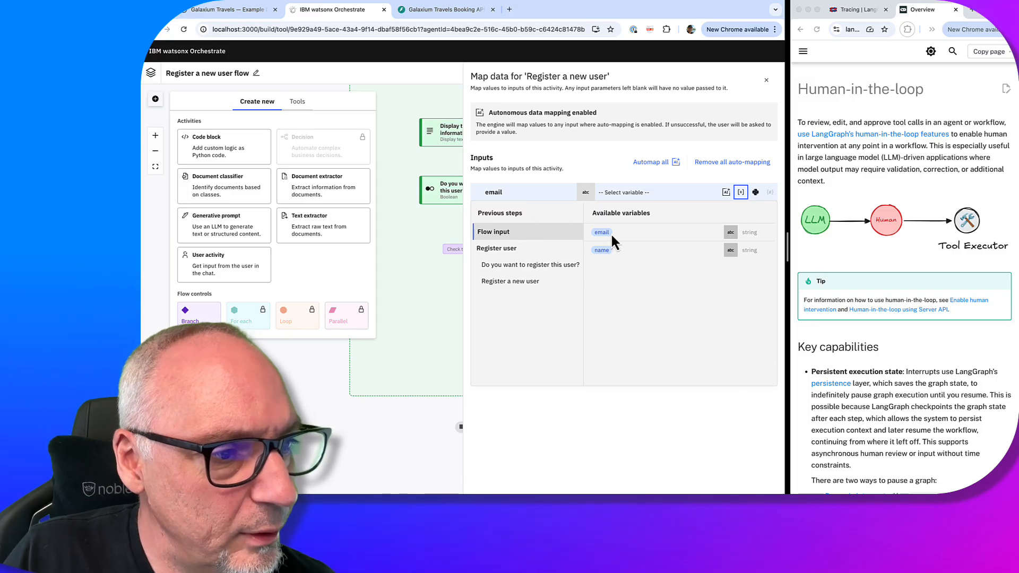
pyautogui.click(609, 233)
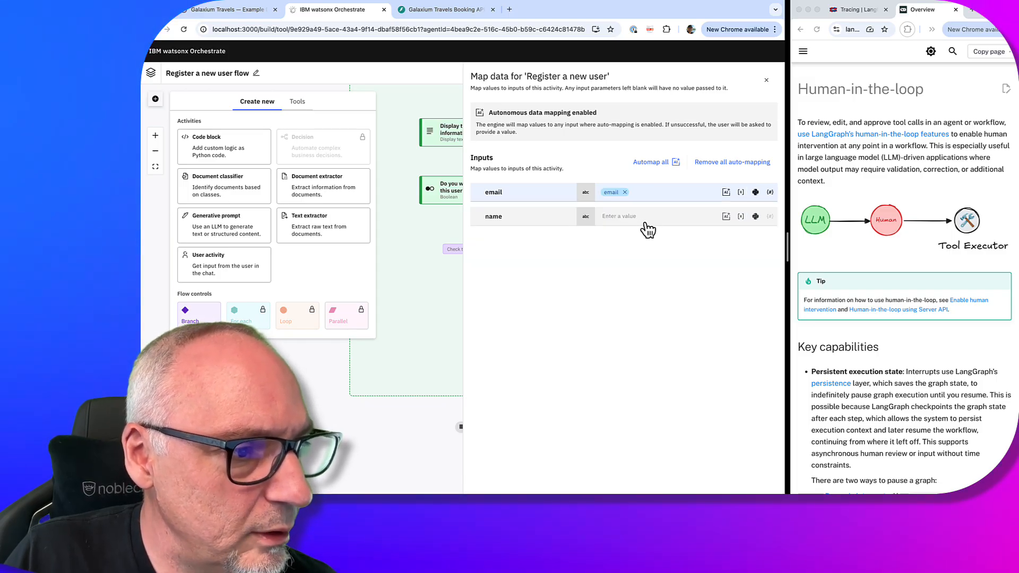
pyautogui.click(741, 217)
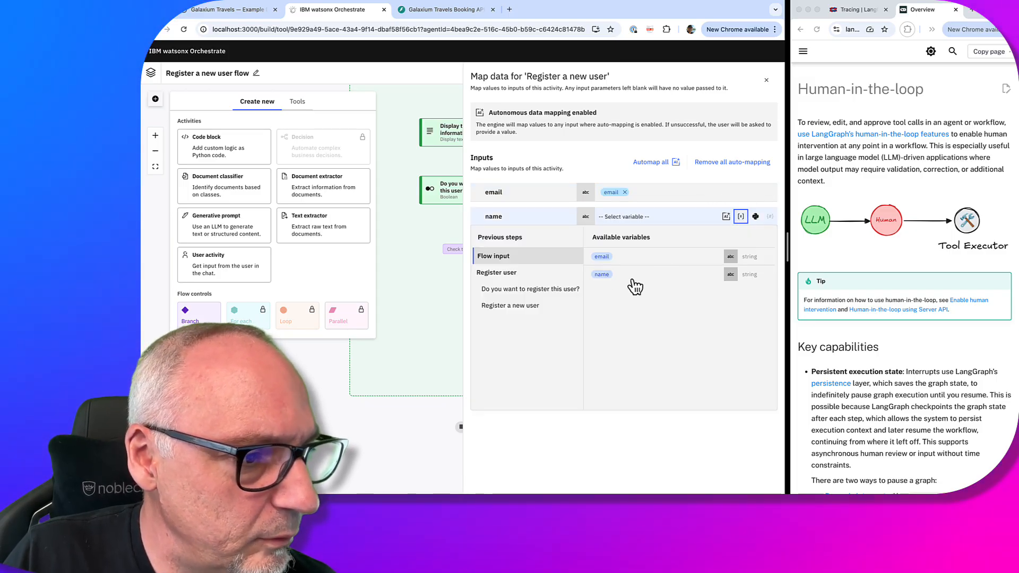
pyautogui.click(607, 275)
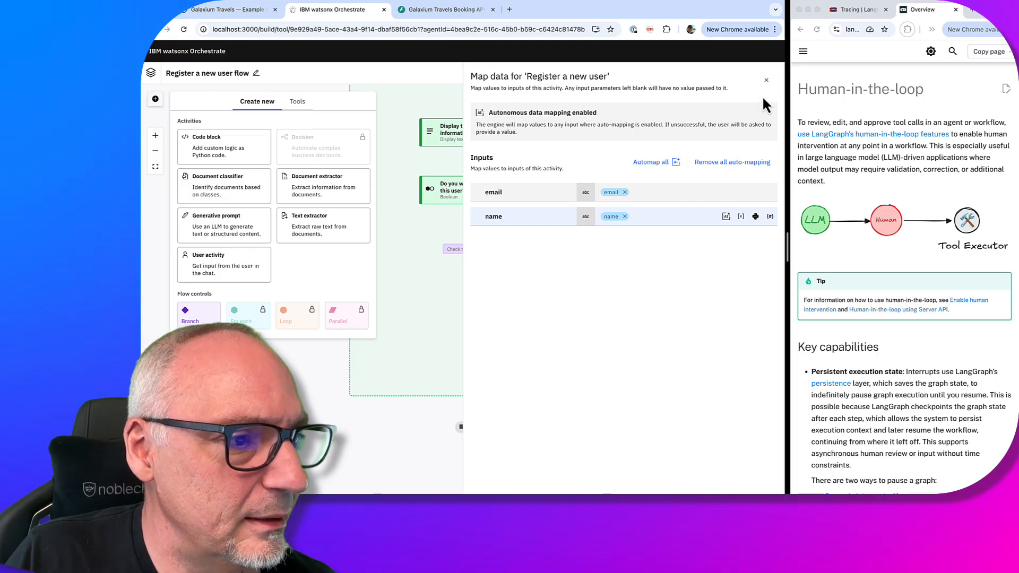
pyautogui.click(765, 80)
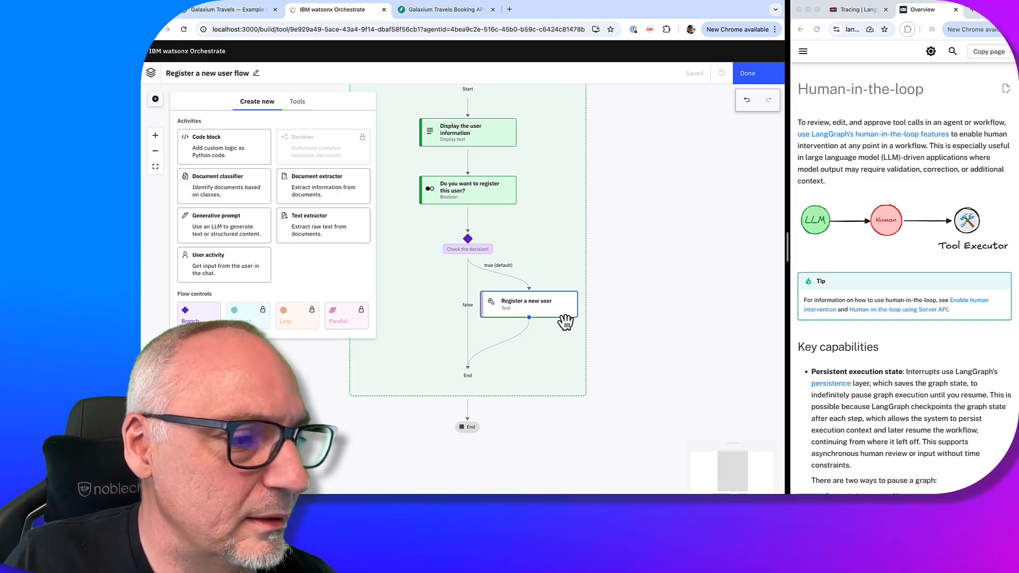
# Drop a Code block below Register a new user and rename it 'Set values for the output'
pyautogui.moveTo(522, 338)
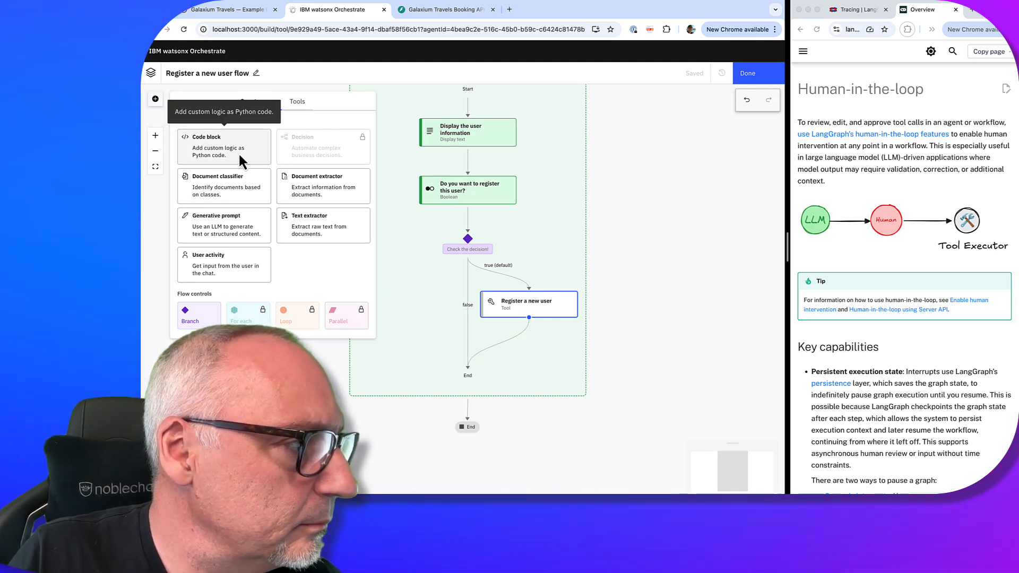
pyautogui.moveTo(238, 152); pyautogui.dragTo(518, 368)
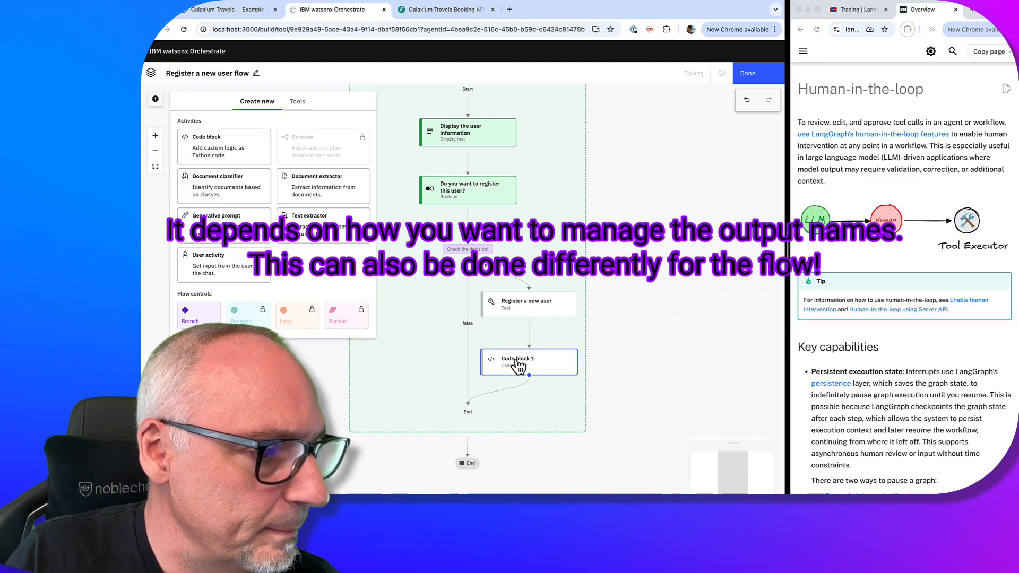
pyautogui.click(517, 368)
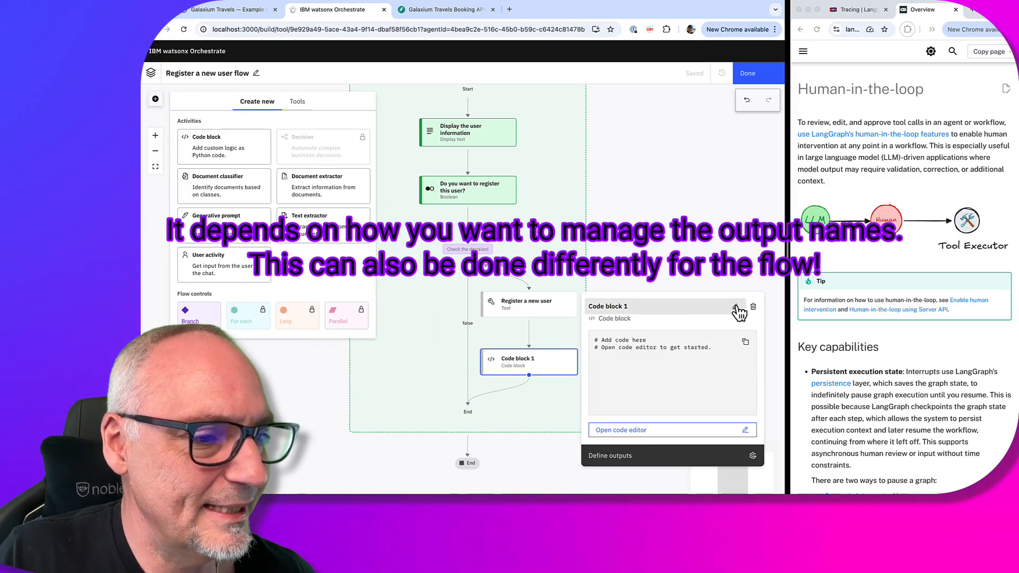
pyautogui.click(735, 306)
pyautogui.moveTo(639, 306); pyautogui.dragTo(584, 308)
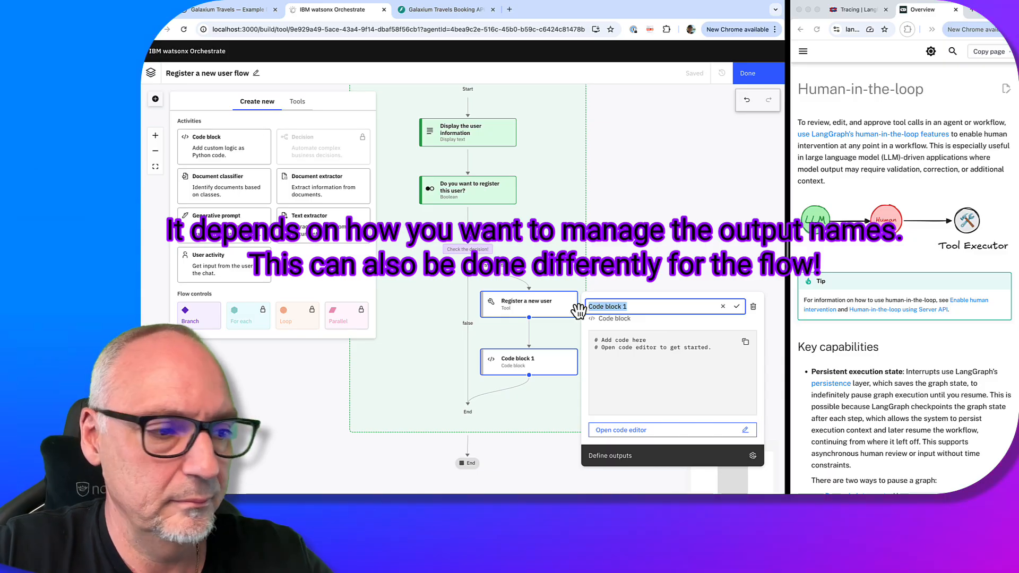
pyautogui.write('Set')
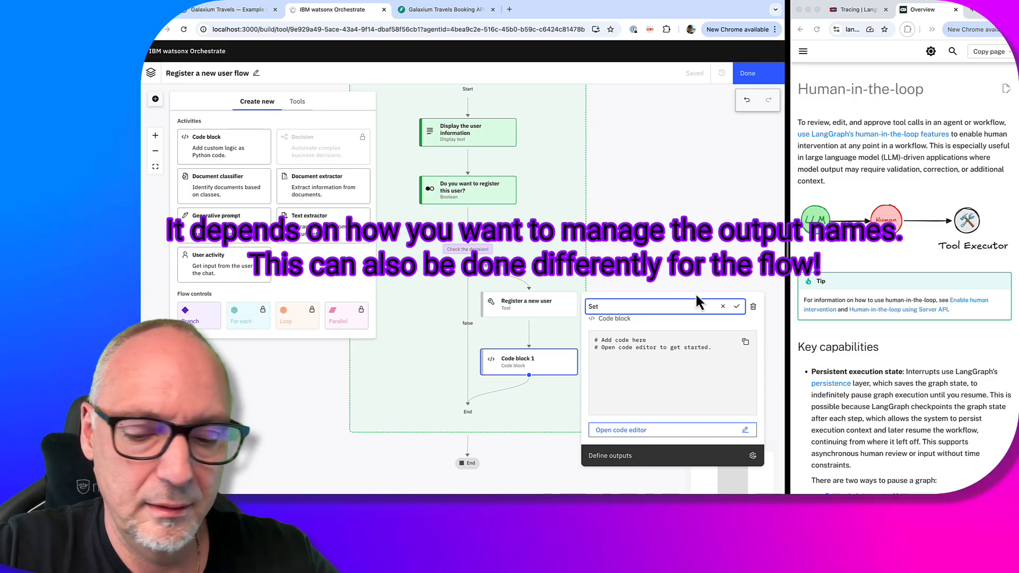
pyautogui.write(' v')
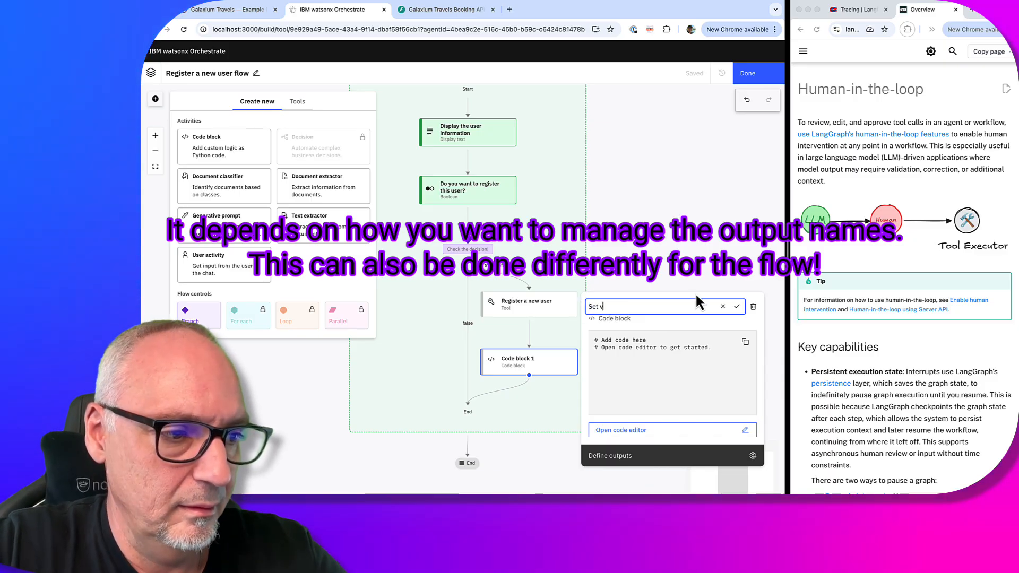
pyautogui.write('alue')
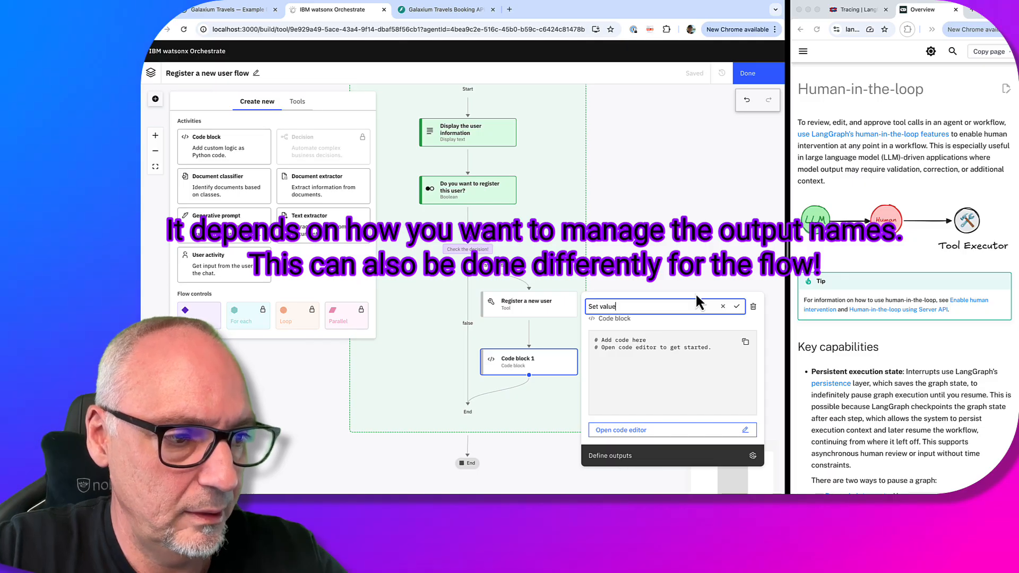
pyautogui.write('s for th')
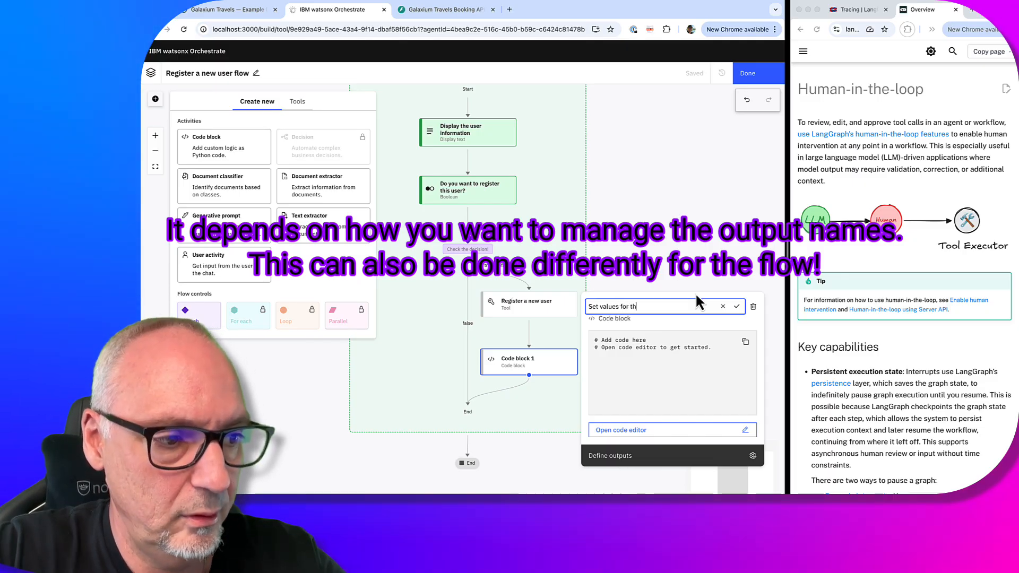
pyautogui.write('e output')
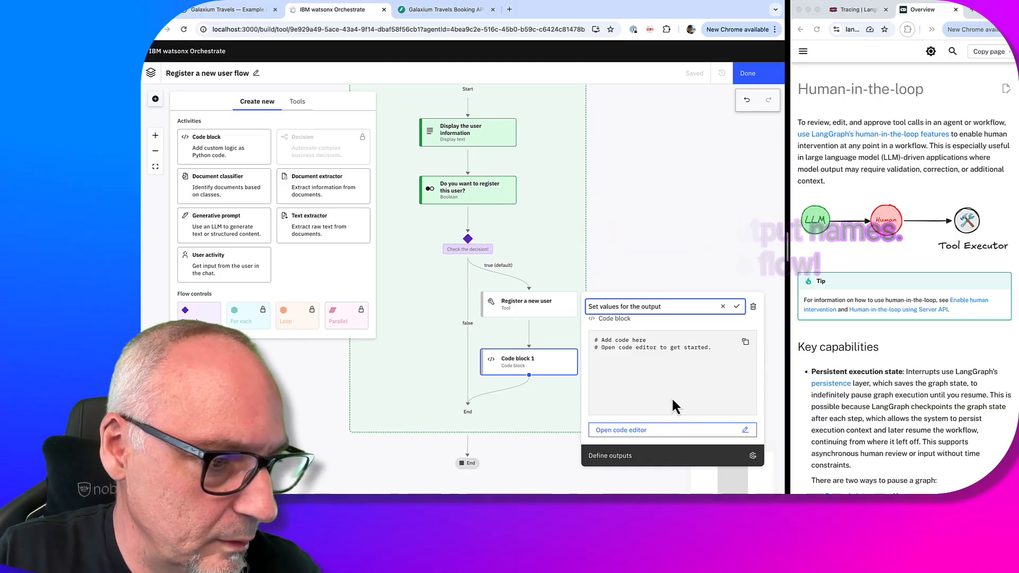
# Add two String outputs to the code block, named name and email
pyautogui.click(661, 461)
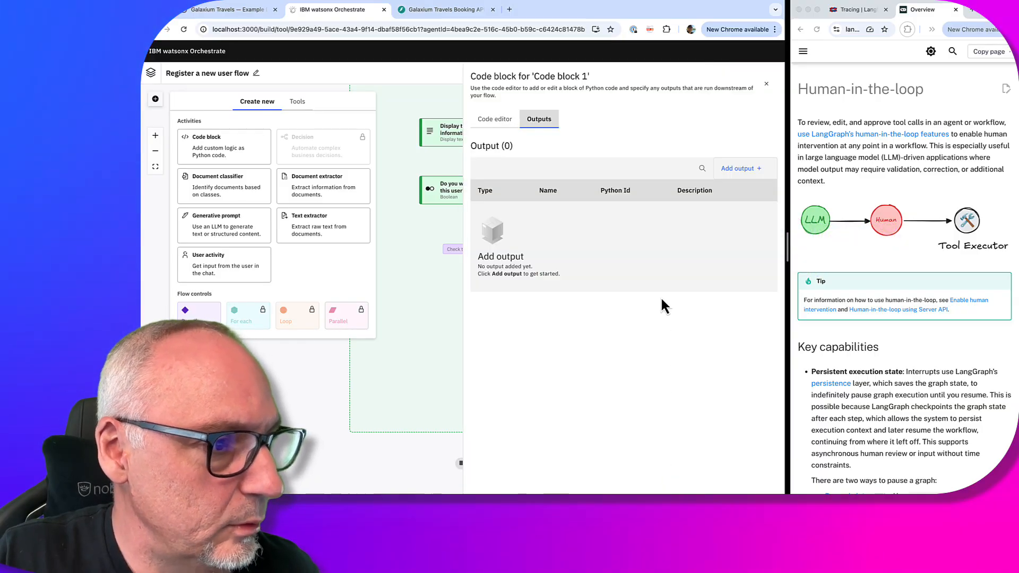
pyautogui.click(741, 168)
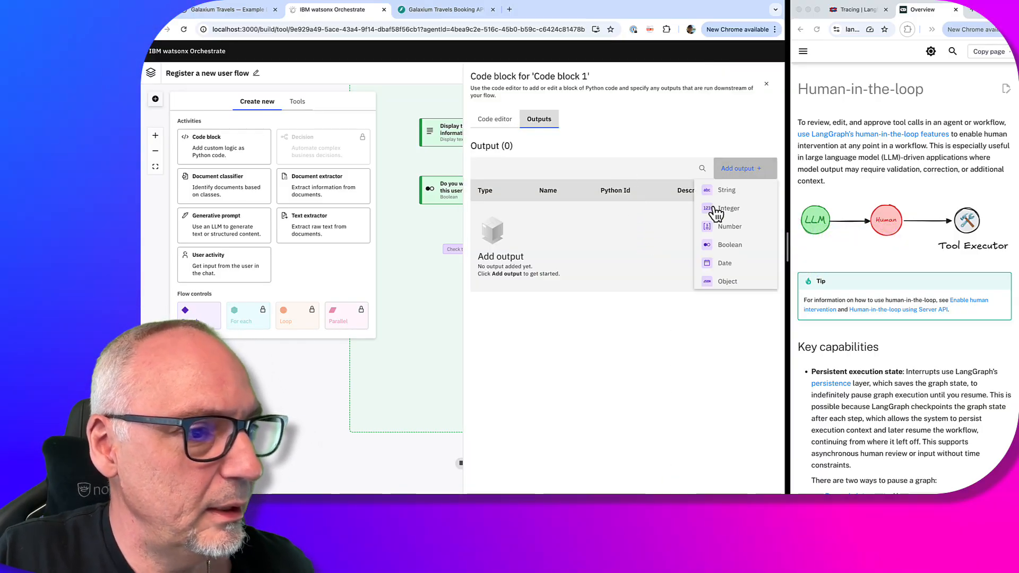
pyautogui.click(726, 191)
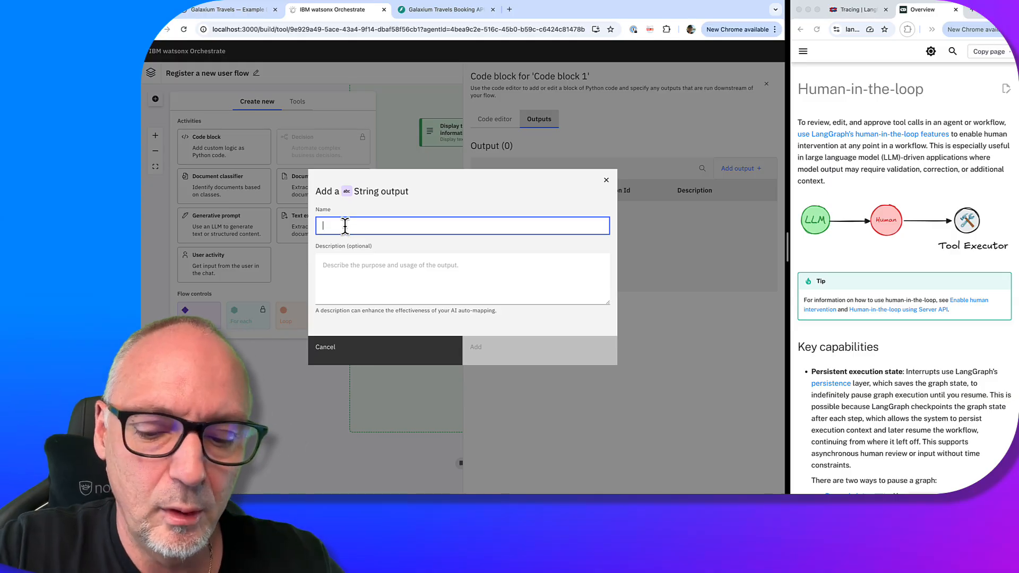
pyautogui.write('b')
pyautogui.press('BackSpace')
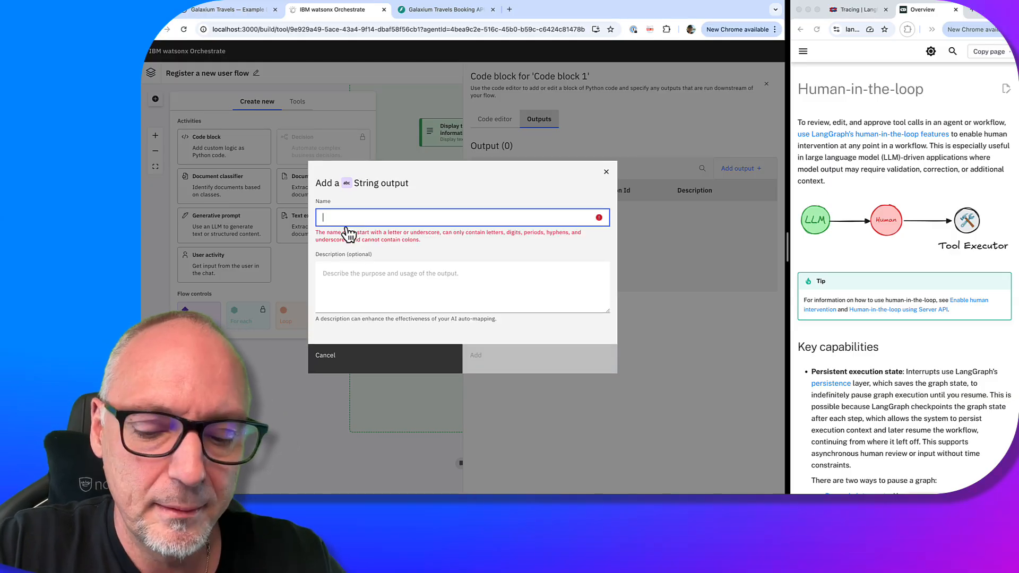
pyautogui.write('name')
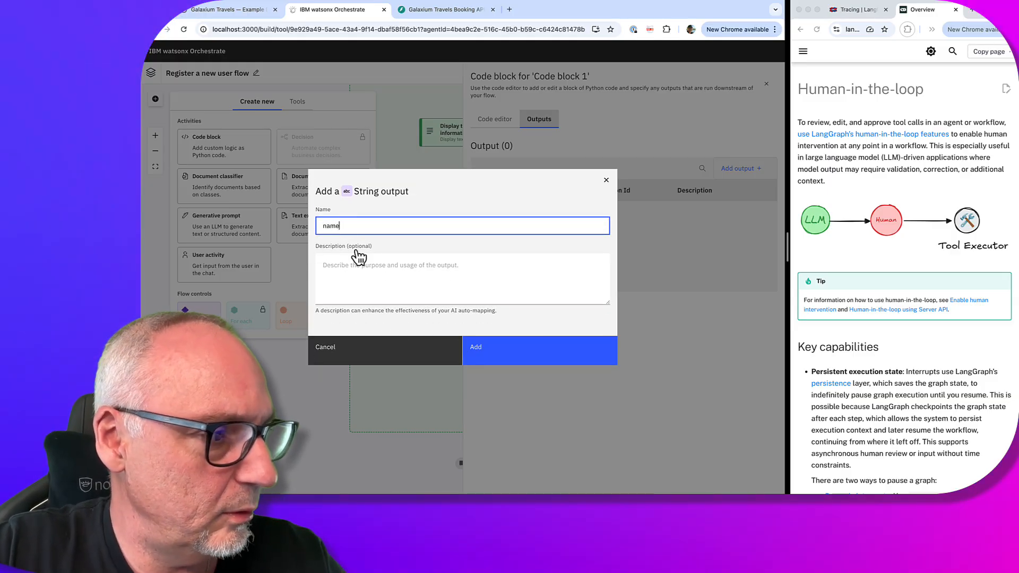
pyautogui.click(523, 358)
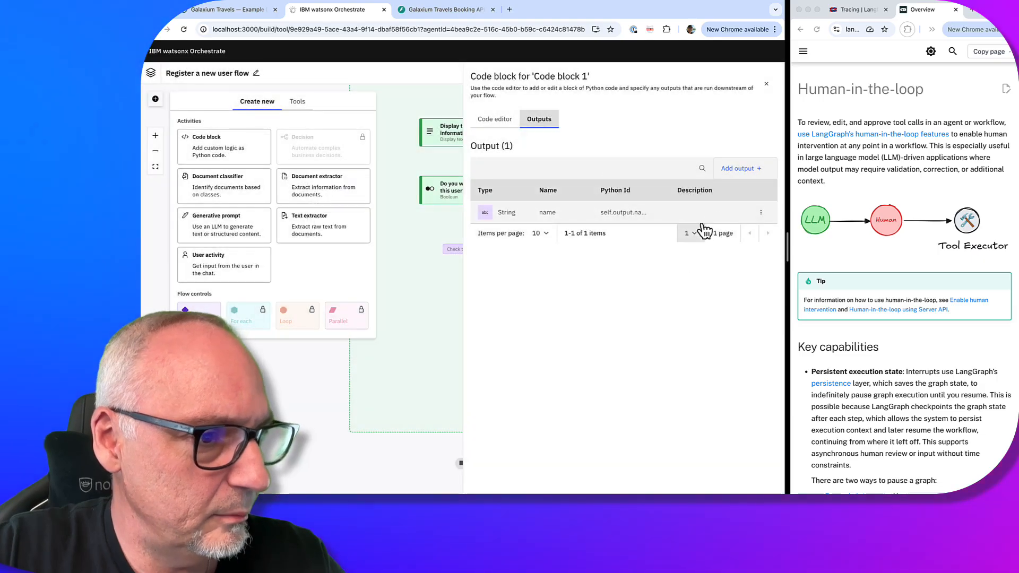
pyautogui.click(739, 169)
pyautogui.click(724, 190)
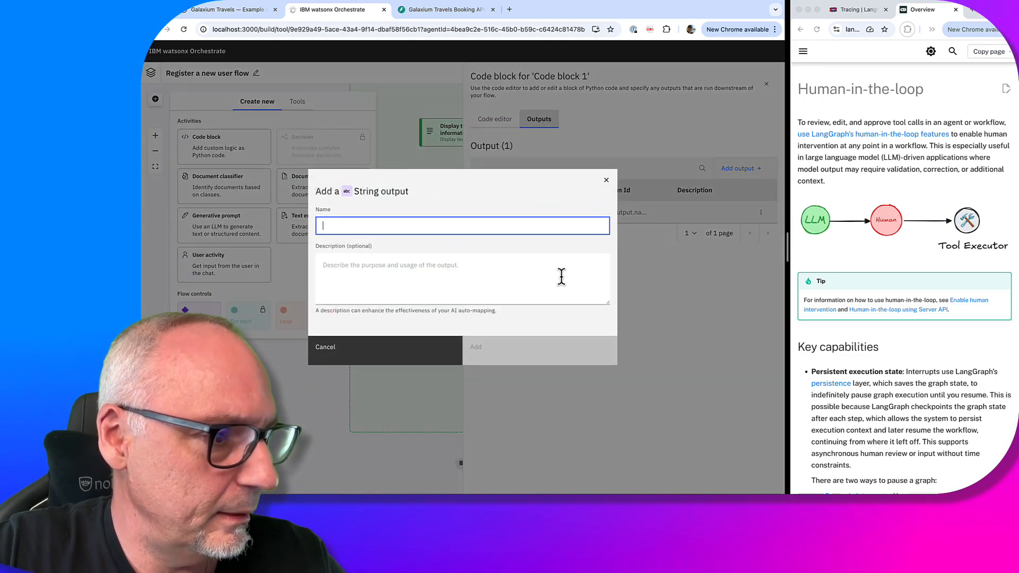
pyautogui.write('email')
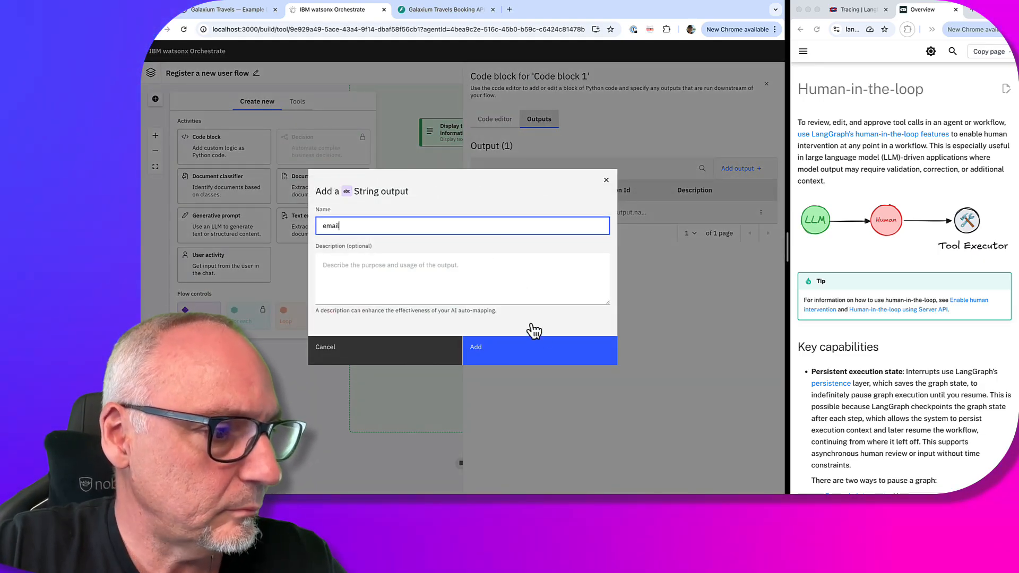
pyautogui.click(537, 353)
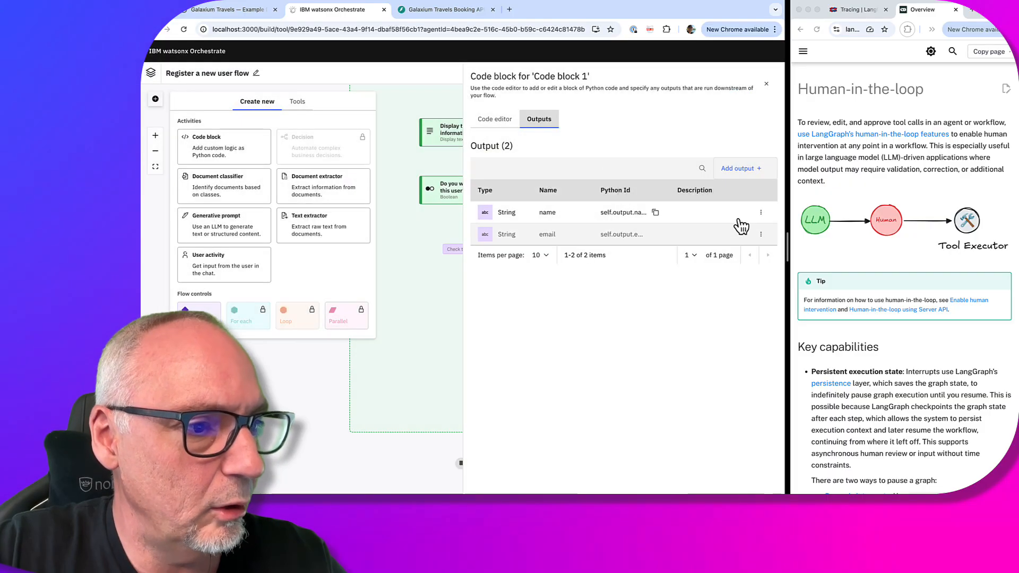
# Add an Integer output named user_id
pyautogui.click(753, 172)
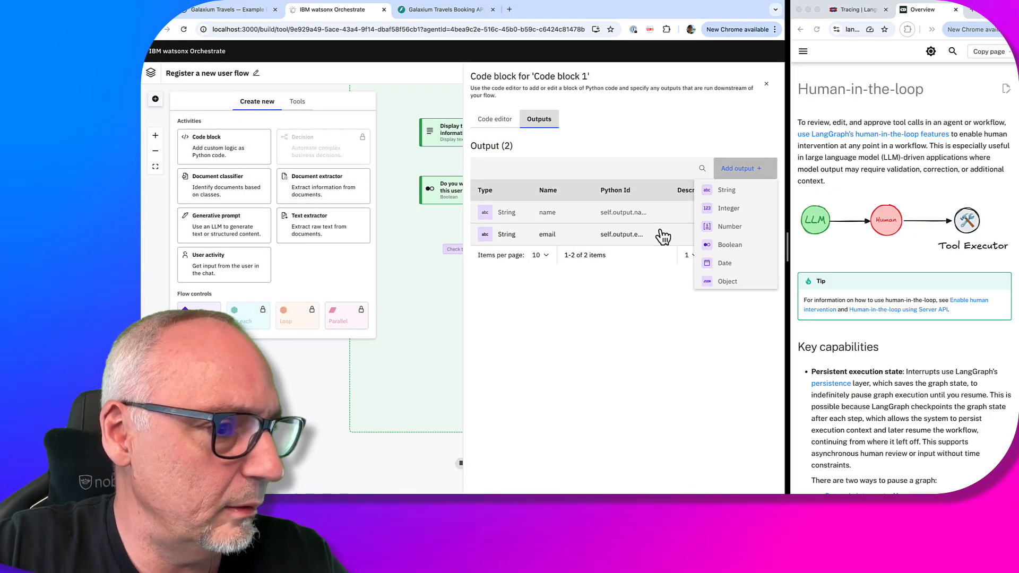
pyautogui.click(733, 209)
pyautogui.write('user_id')
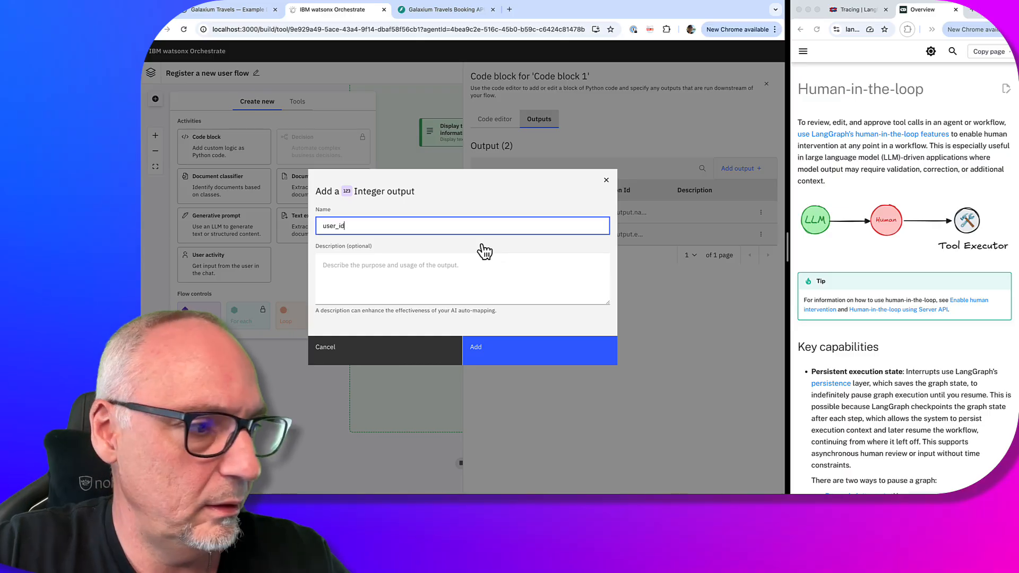
pyautogui.click(541, 351)
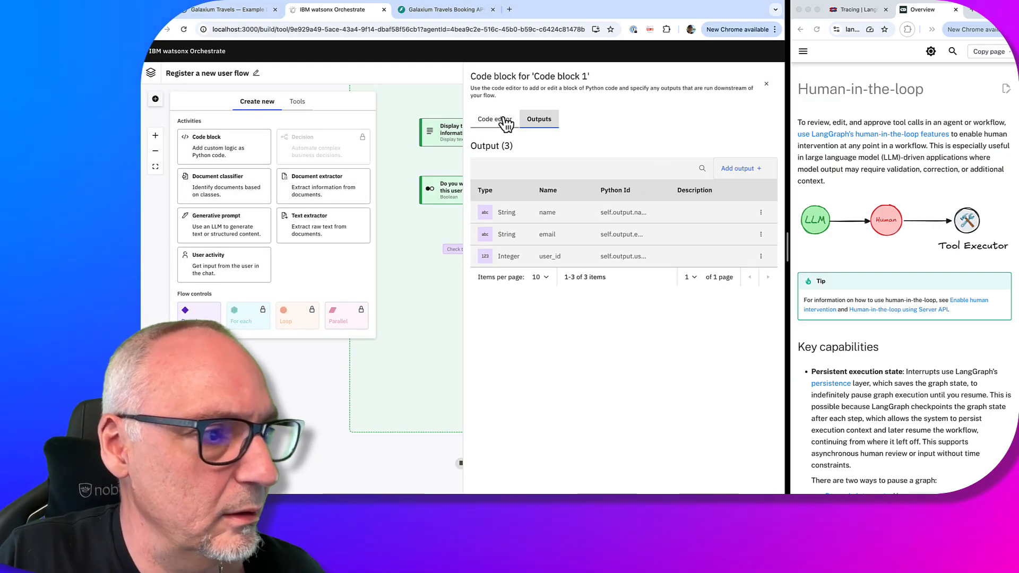
pyautogui.click(503, 121)
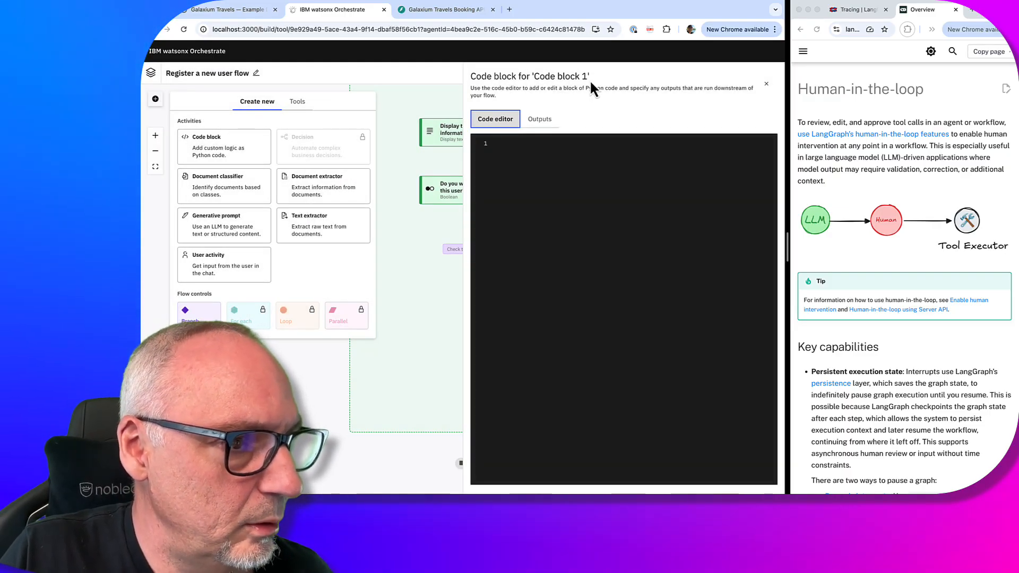
# Retitle Code block 1 as 'Set the values for the output!' and bring up its code editor
pyautogui.click(765, 84)
pyautogui.click(531, 363)
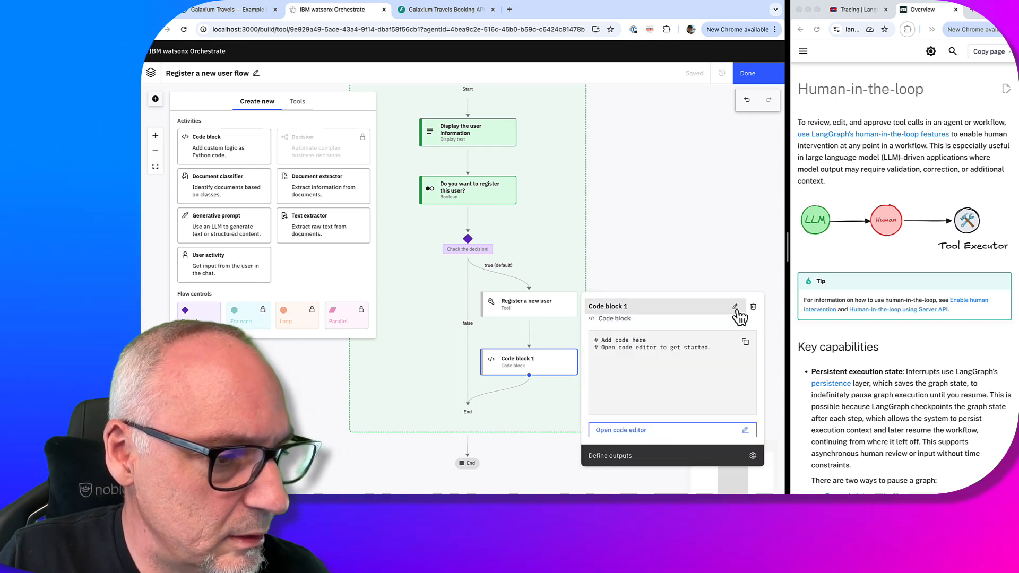
pyautogui.click(735, 306)
pyautogui.press('super+a')
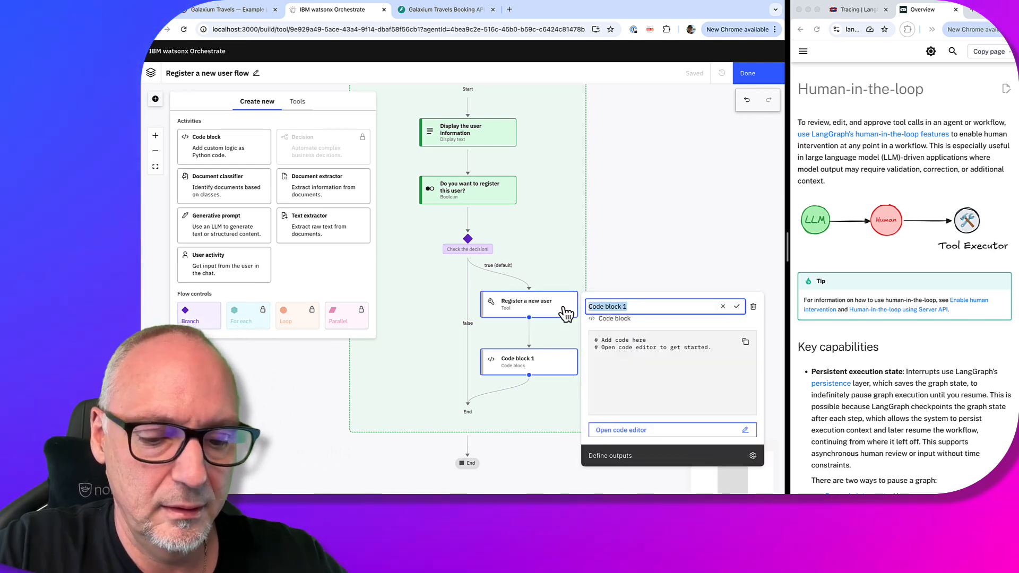
pyautogui.write('Set th')
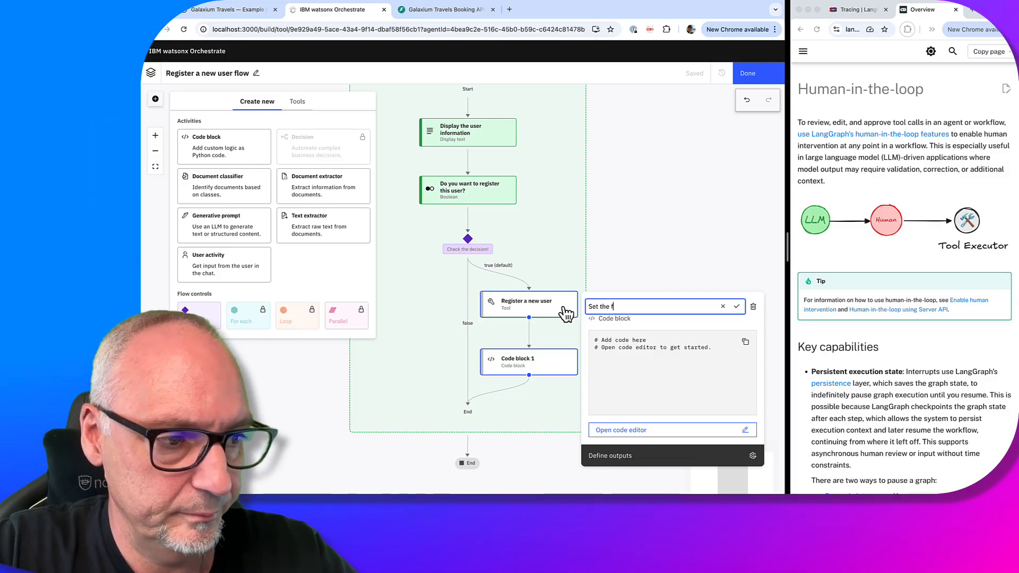
pyautogui.write('e valu')
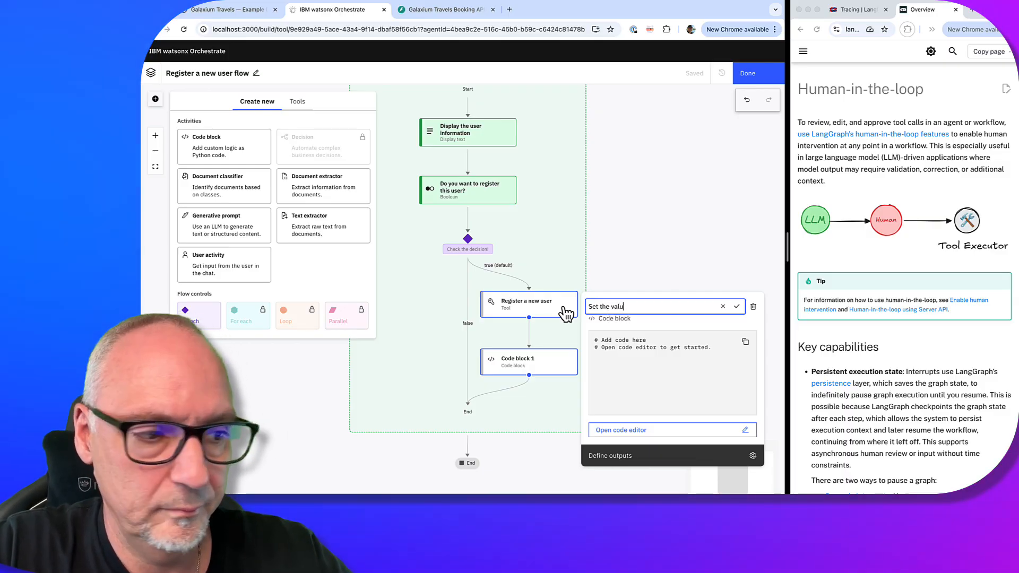
pyautogui.write('es for the ')
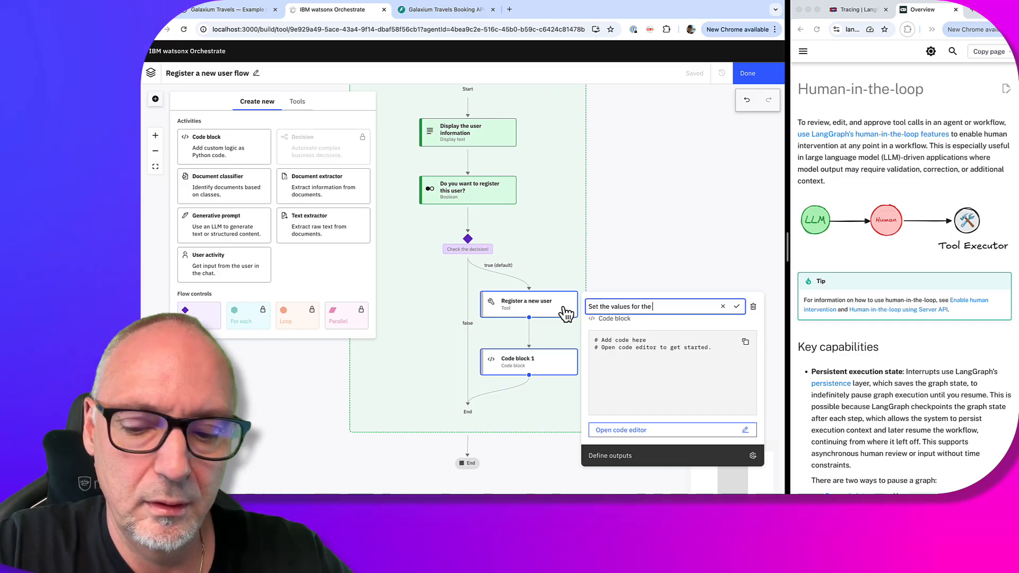
pyautogui.write('output')
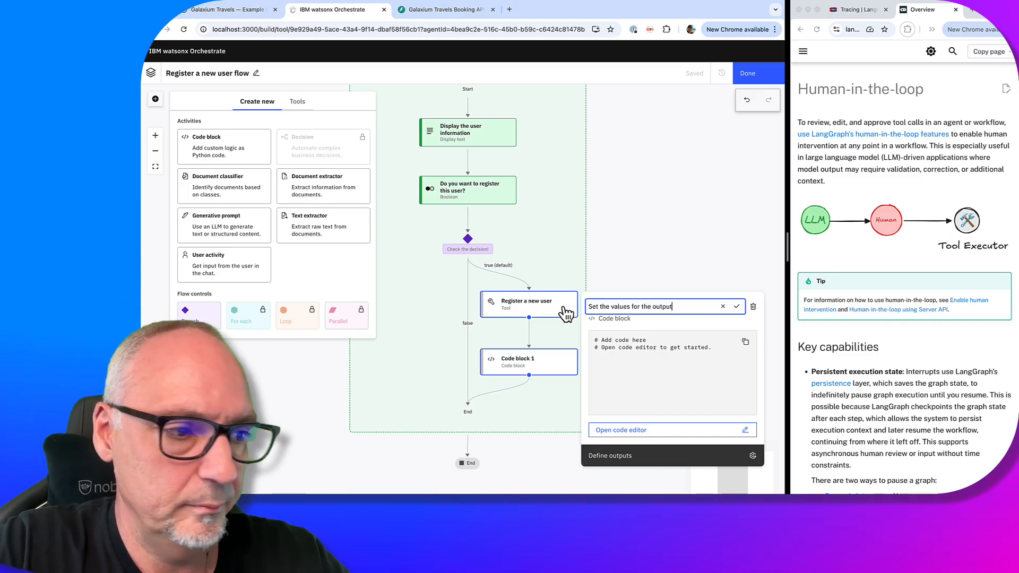
pyautogui.write('!')
pyautogui.click(737, 307)
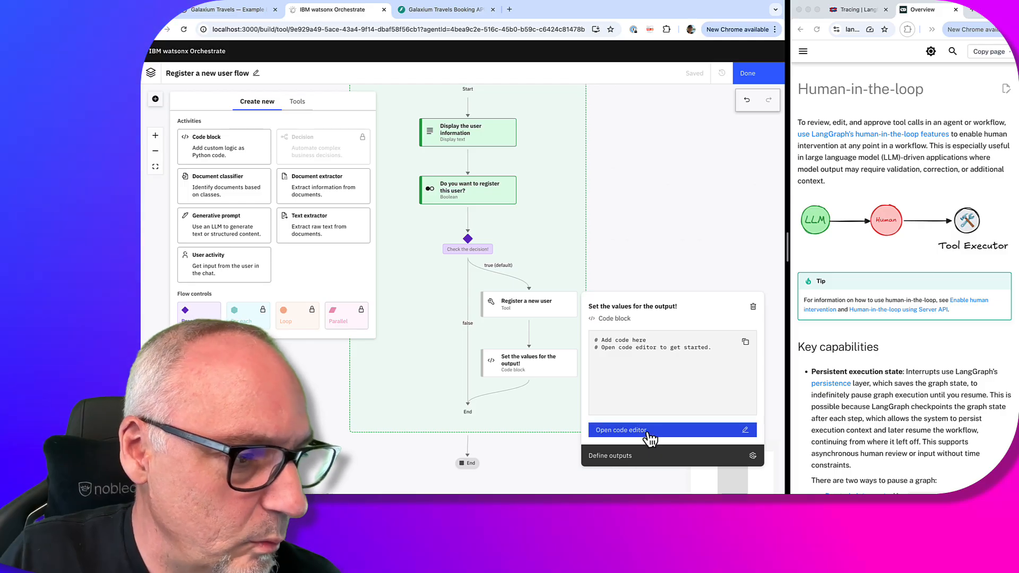
pyautogui.click(645, 427)
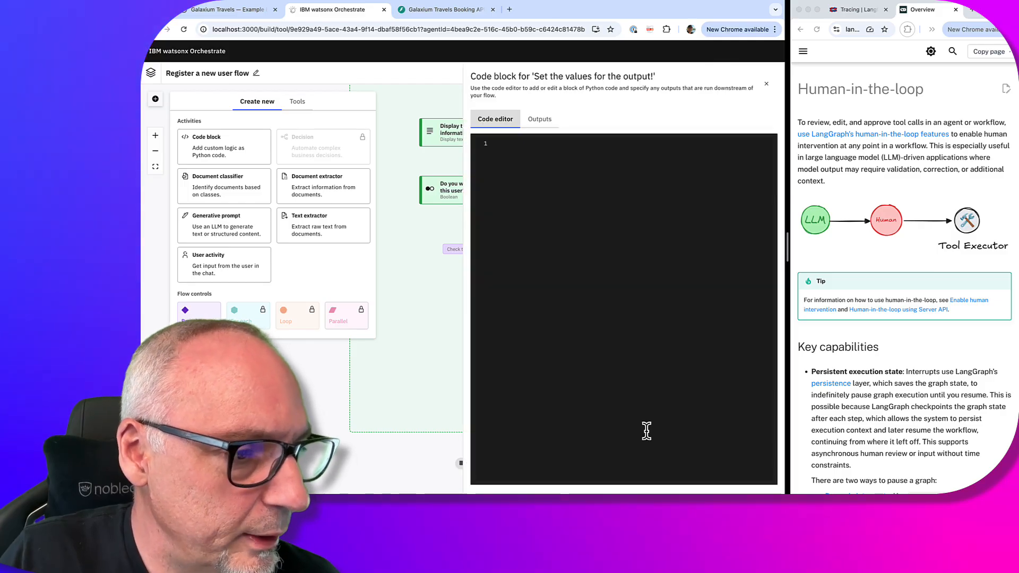
# Write line 1: self.output.email = the Register a new user step's email output
pyautogui.click(535, 139)
pyautogui.write('self.output.email')
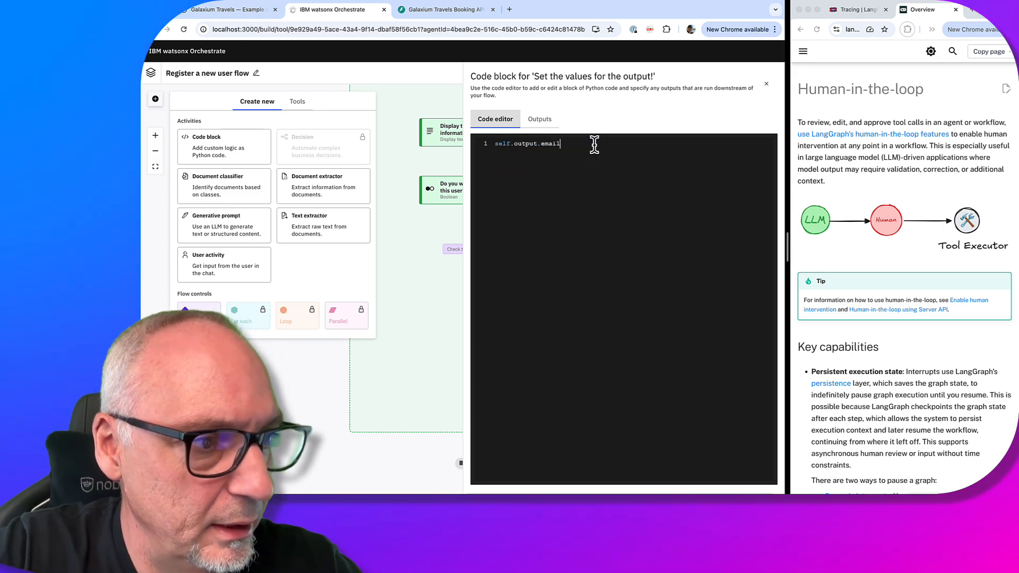
pyautogui.write(' = ')
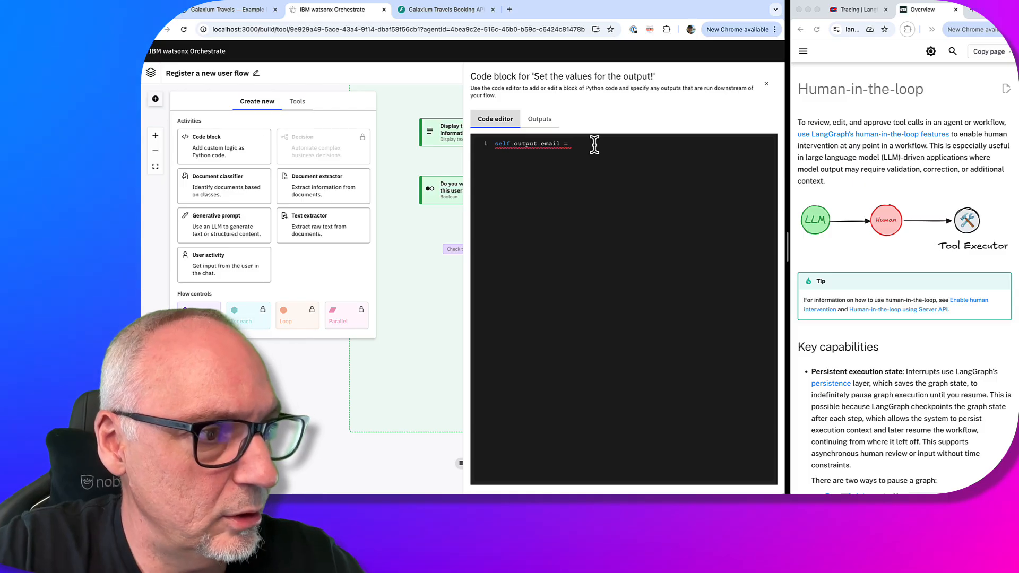
pyautogui.write('f')
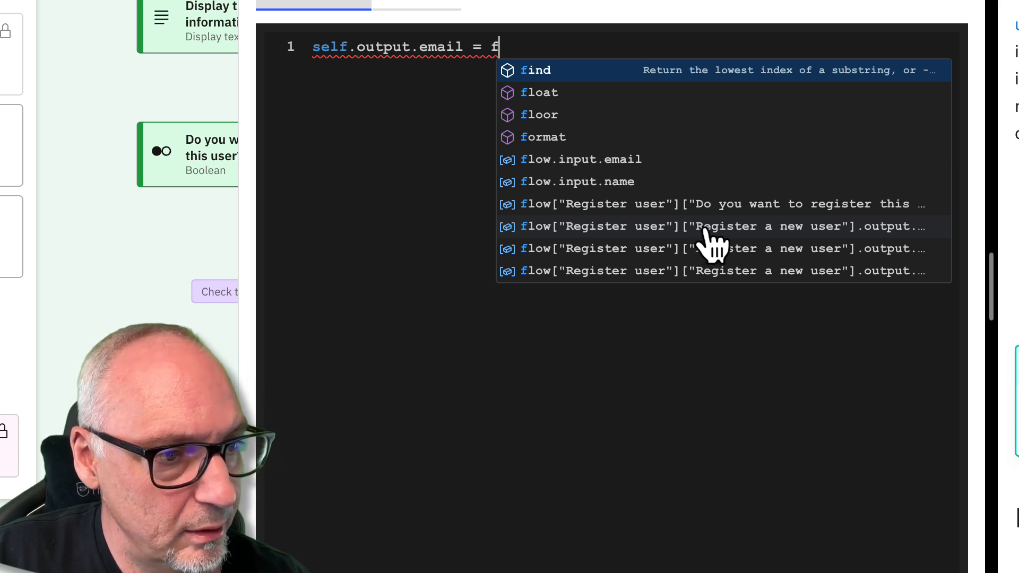
pyautogui.click(776, 231)
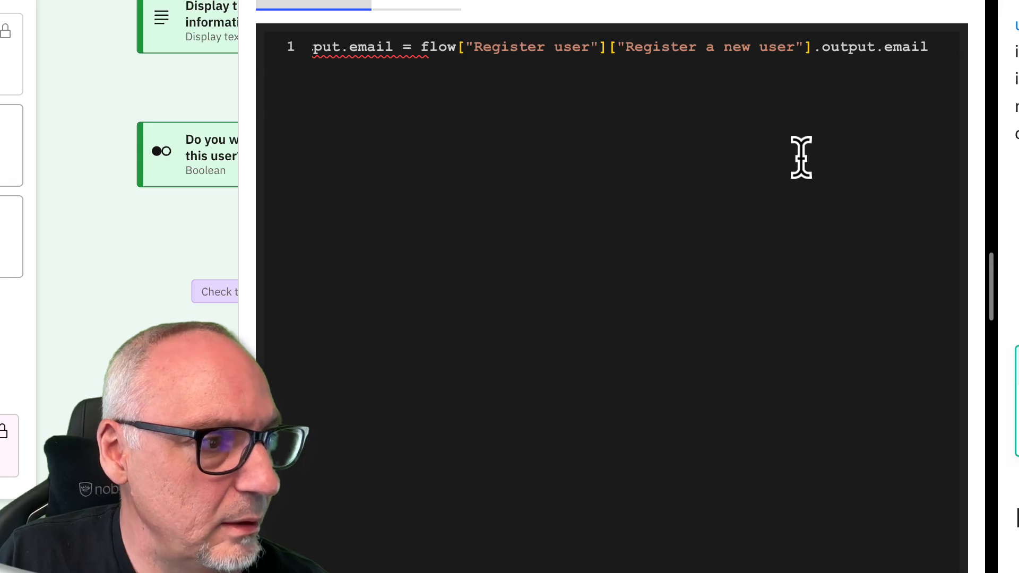
pyautogui.hscroll(-2, 739, 145)
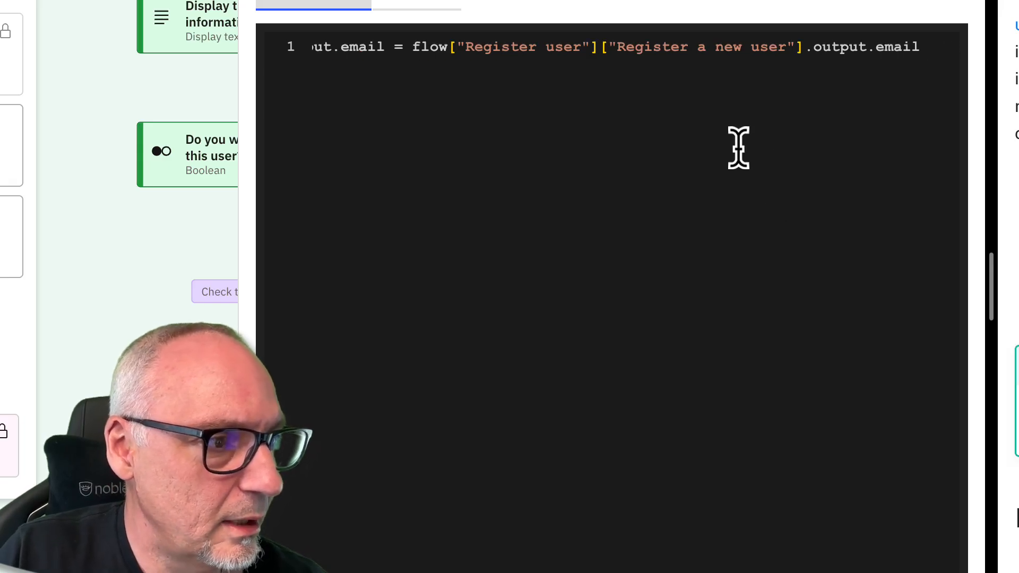
# Add line 2 setting self.output.name from the Register a new user step's name output
pyautogui.press('Return')
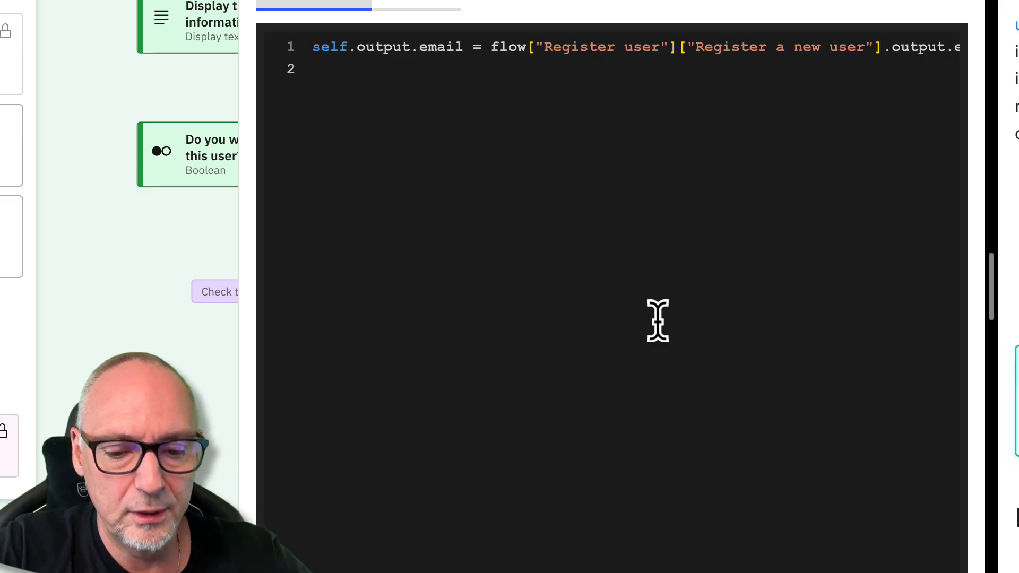
pyautogui.write('sle')
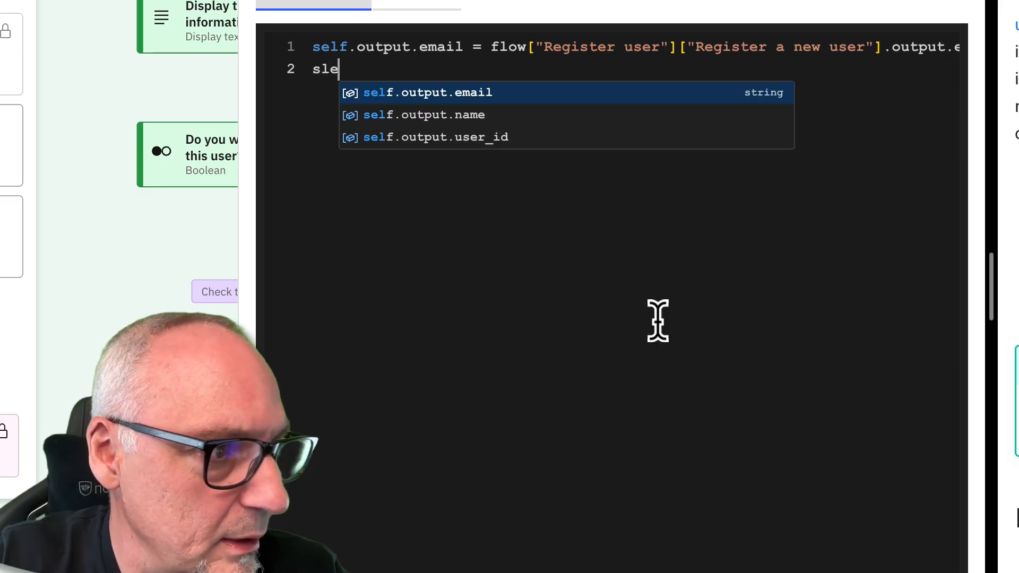
pyautogui.press('BackSpace')
pyautogui.press('BackSpace')
pyautogui.write('e')
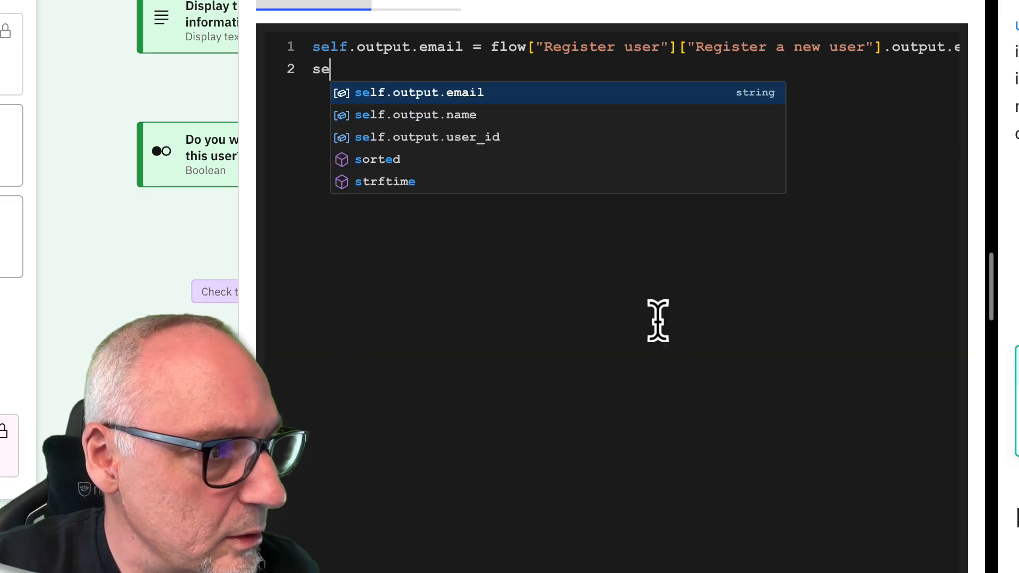
pyautogui.press('Down')
pyautogui.press('Return')
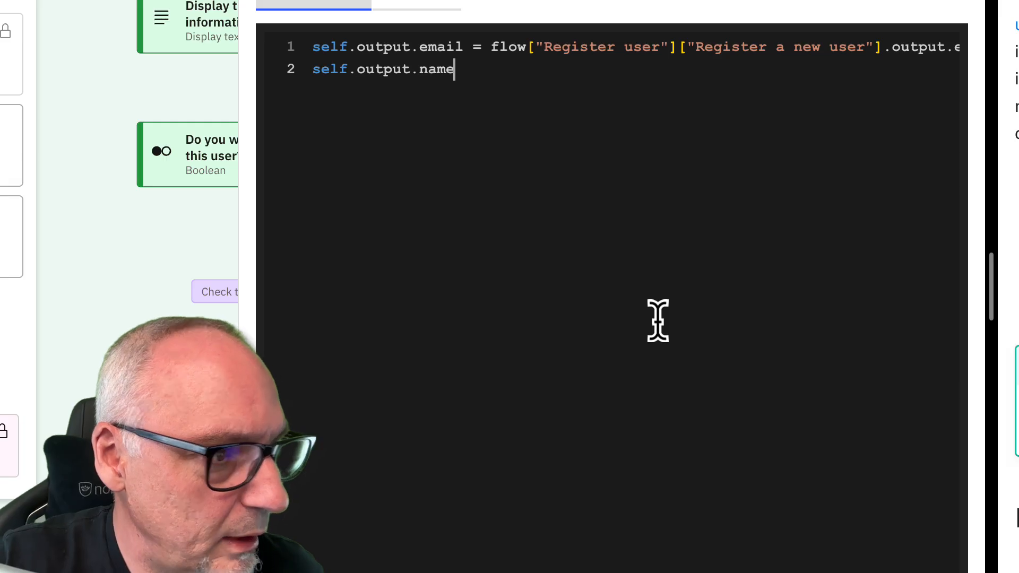
pyautogui.write('= ')
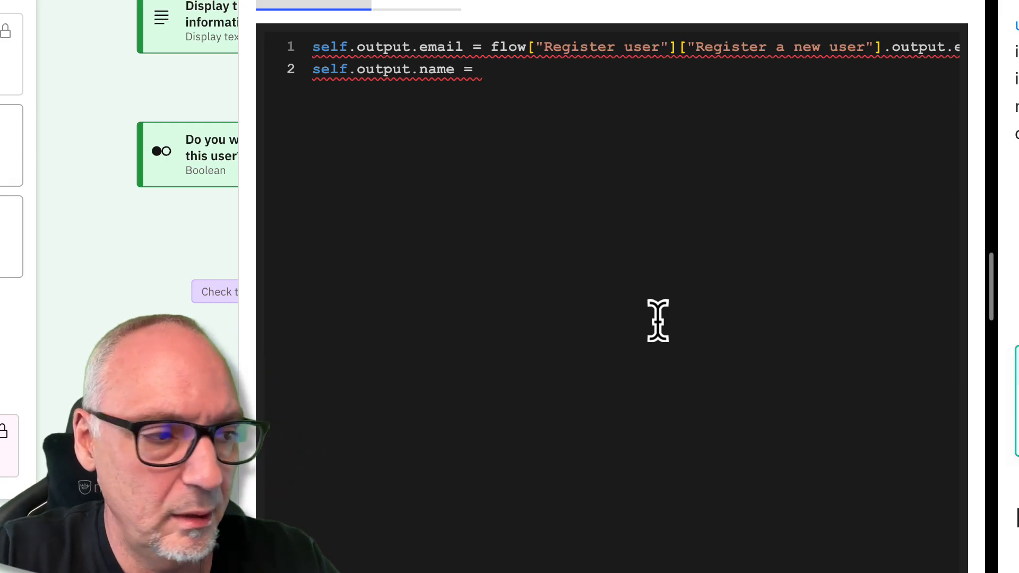
pyautogui.write('fl')
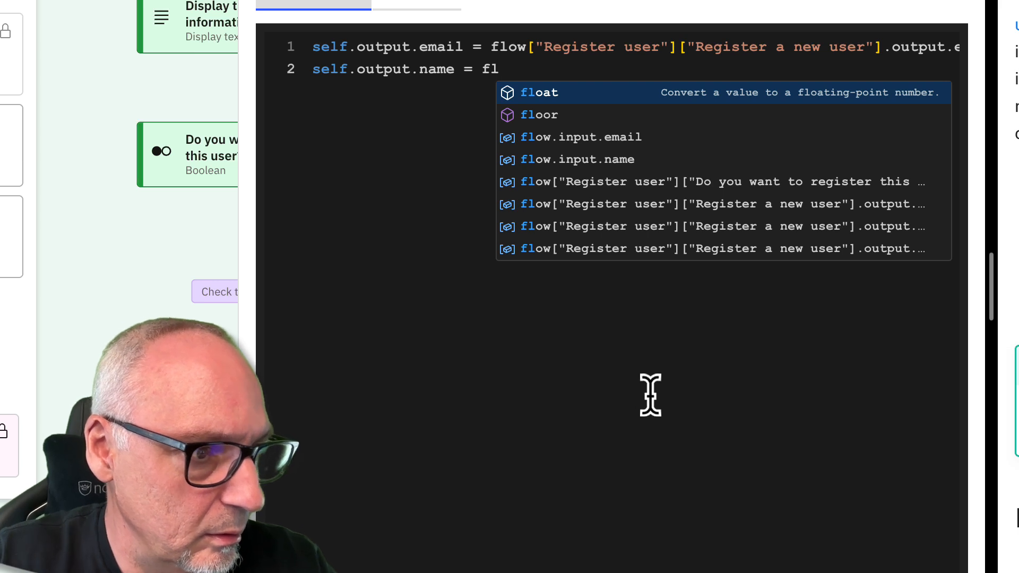
pyautogui.click(746, 227)
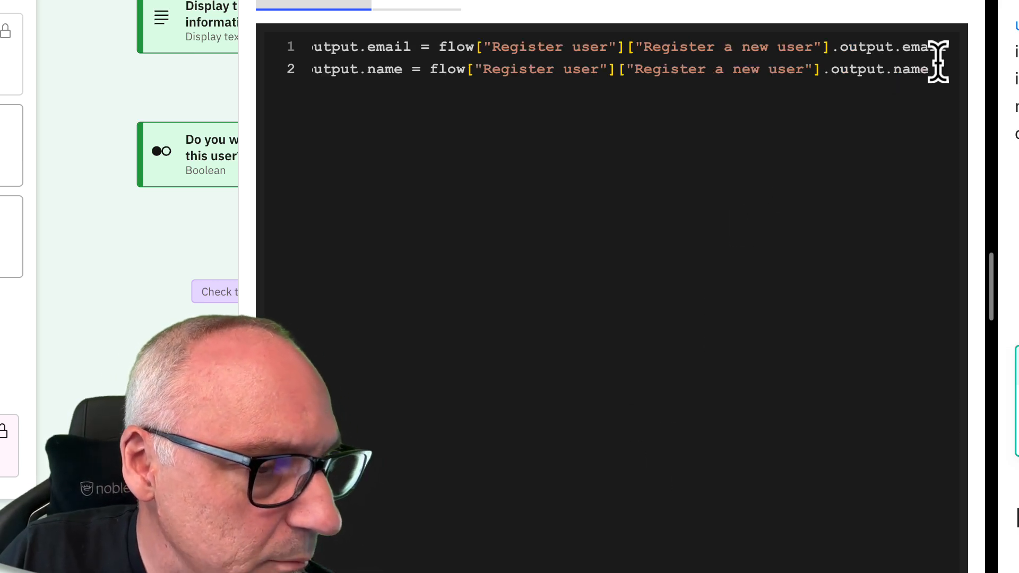
# Add line 3 setting self.output.user_id from the Register a new user step's user_id output
pyautogui.press('Return')
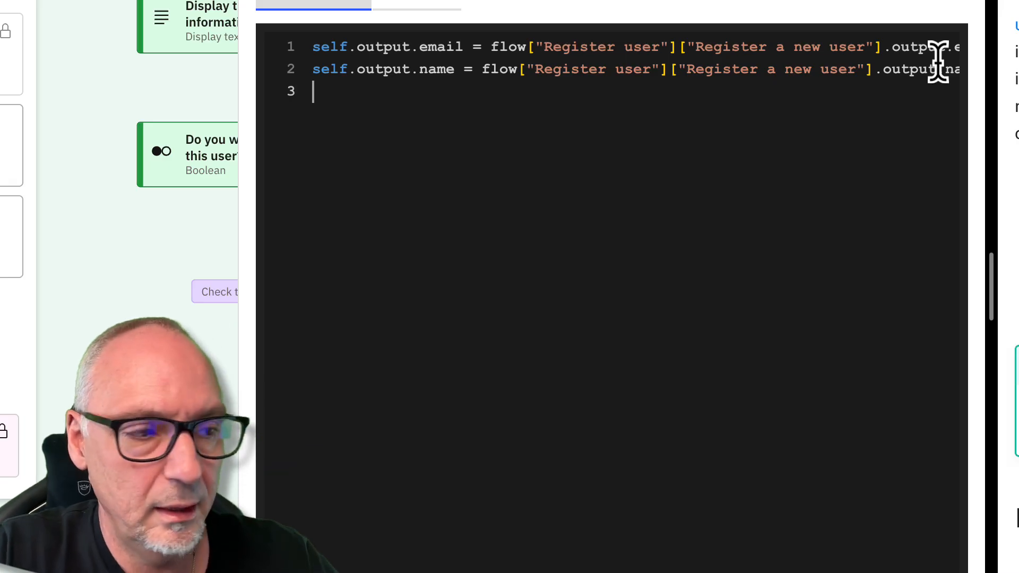
pyautogui.write('se')
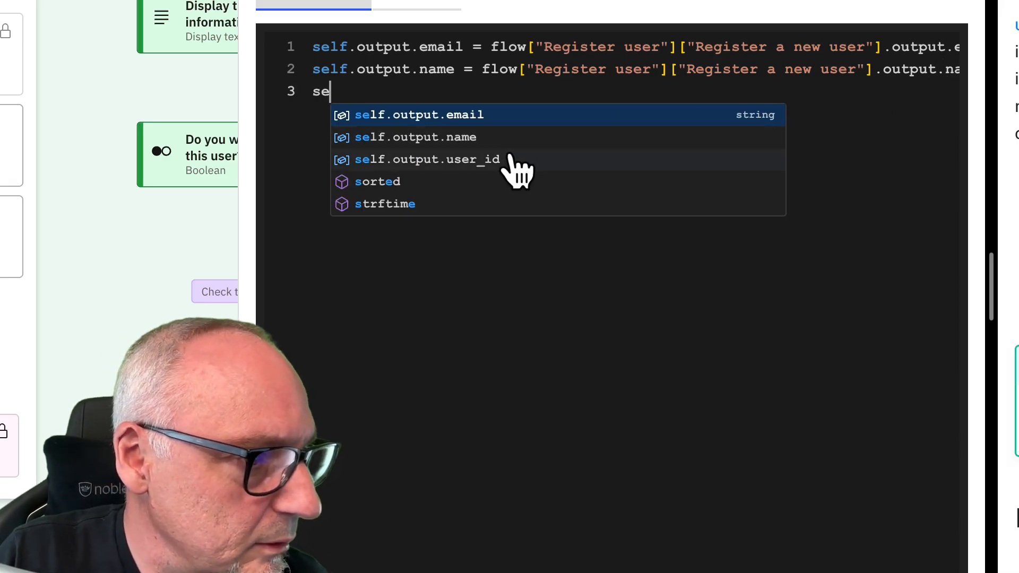
pyautogui.click(511, 159)
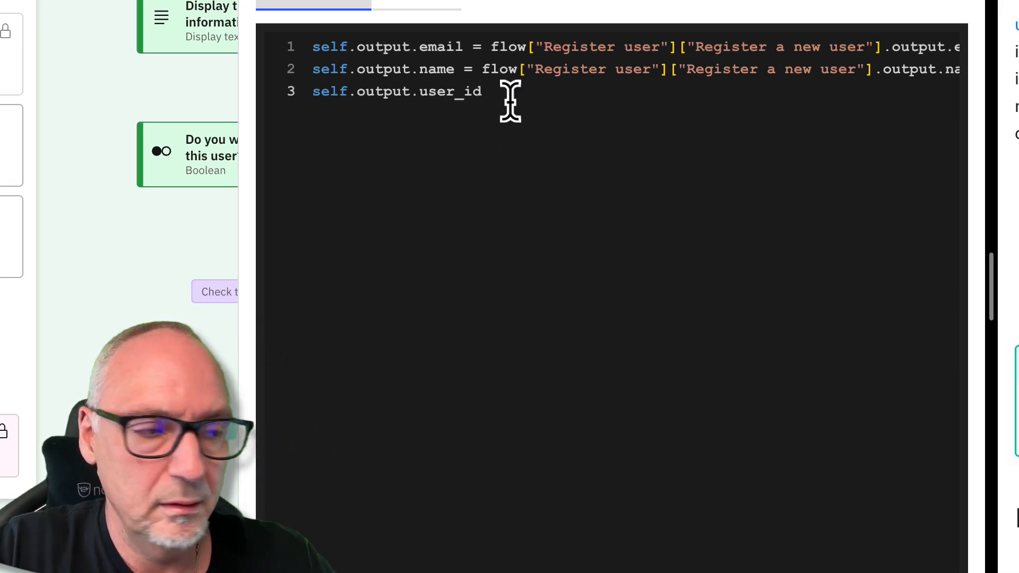
pyautogui.write('= fl')
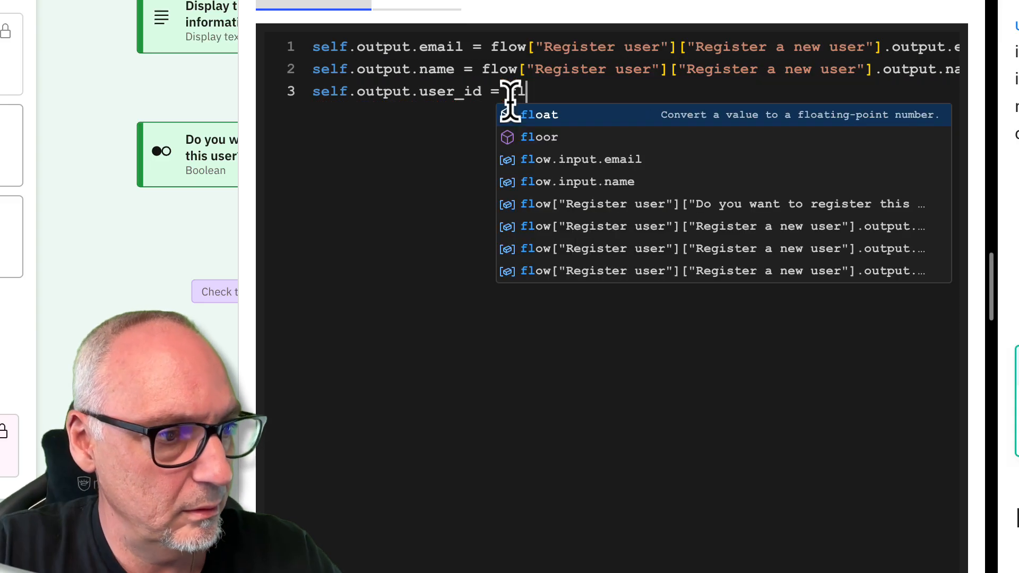
pyautogui.write('ow')
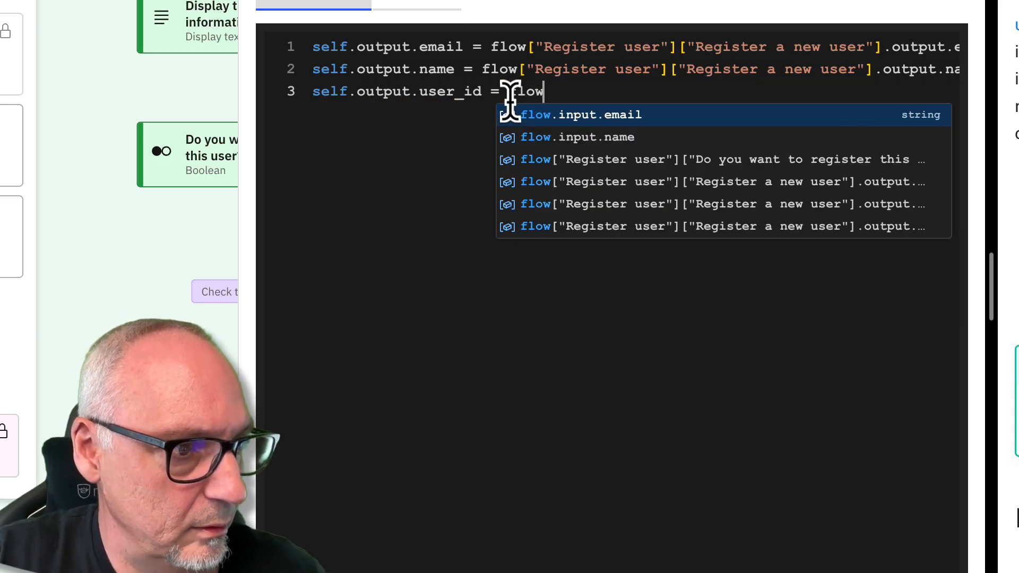
pyautogui.click(653, 222)
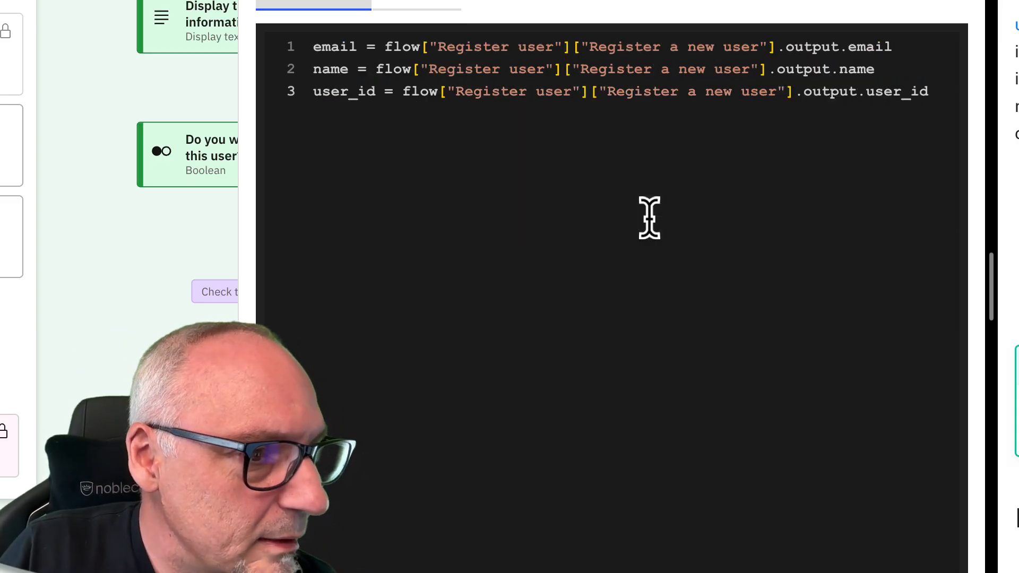
pyautogui.hscroll(-2, 649, 219)
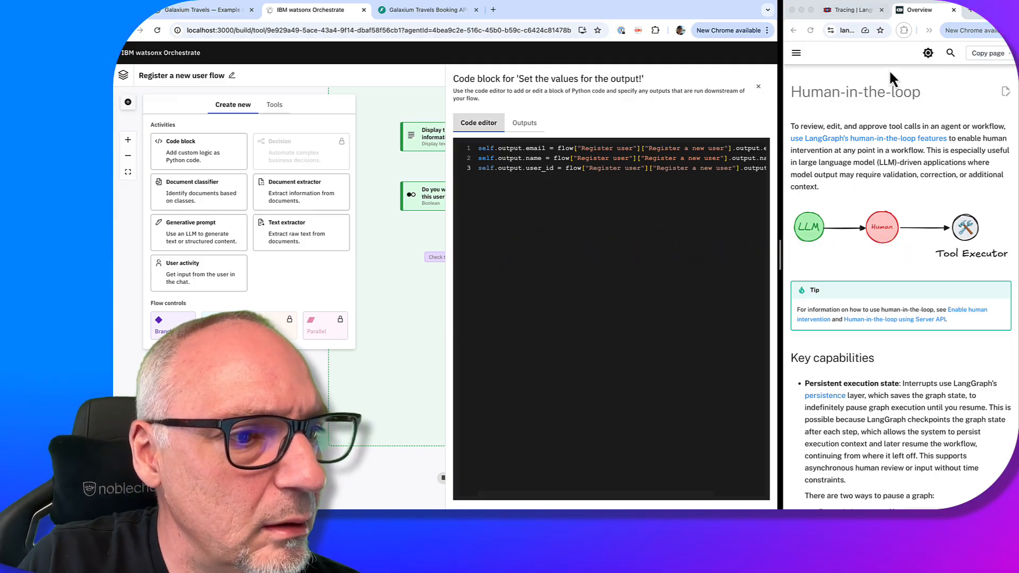
pyautogui.hotkey('ctrl', 'Left')
pyautogui.hotkey('ctrl', 'Right')
pyautogui.hotkey('ctrl', 'Right')
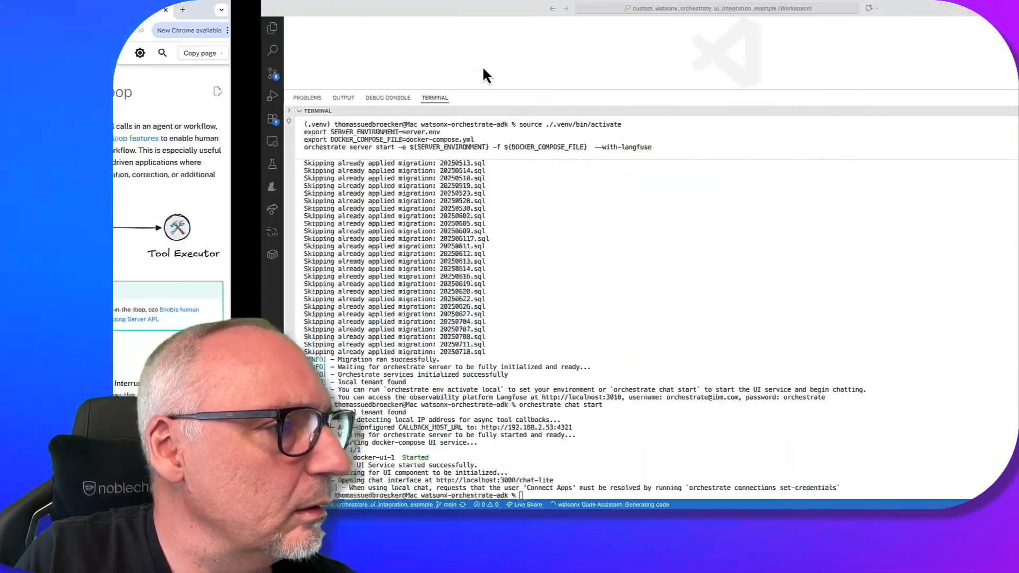
pyautogui.hotkey('ctrl', 'Left')
pyautogui.hotkey('ctrl', 'Left')
pyautogui.hotkey('ctrl', 'Right')
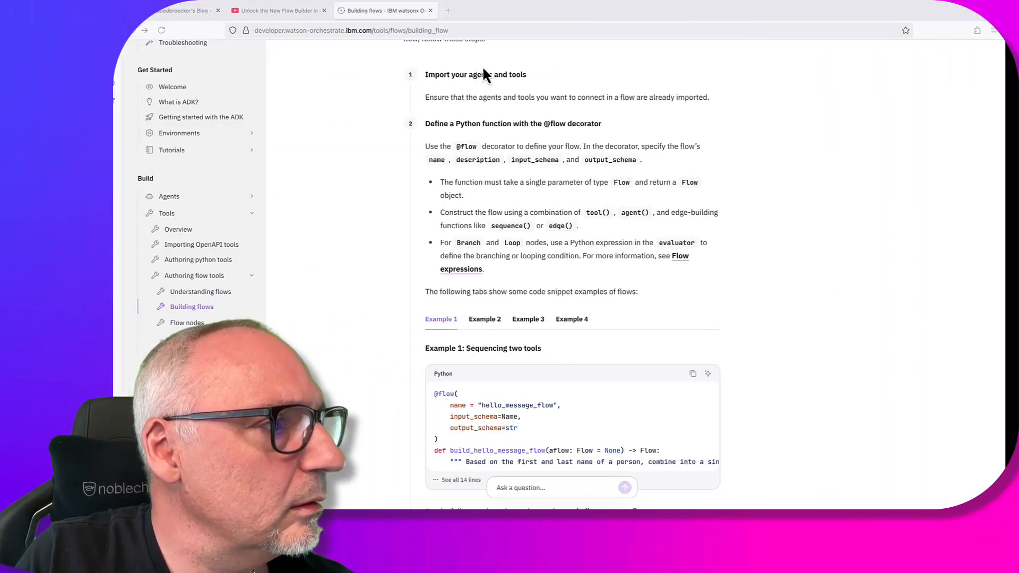
pyautogui.scroll(-5, 574, 272)
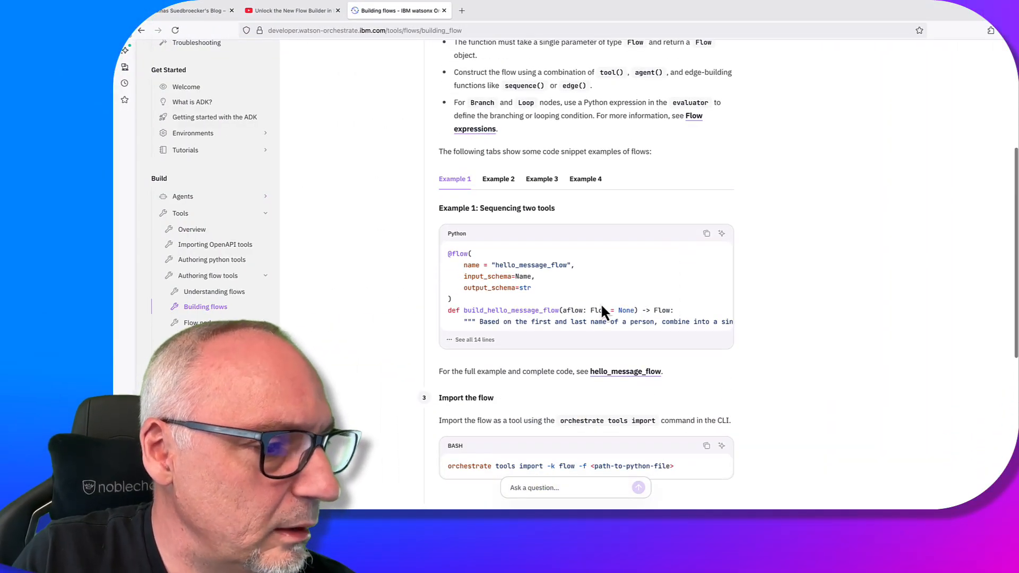
pyautogui.click(475, 340)
pyautogui.scroll(-3, 566, 337)
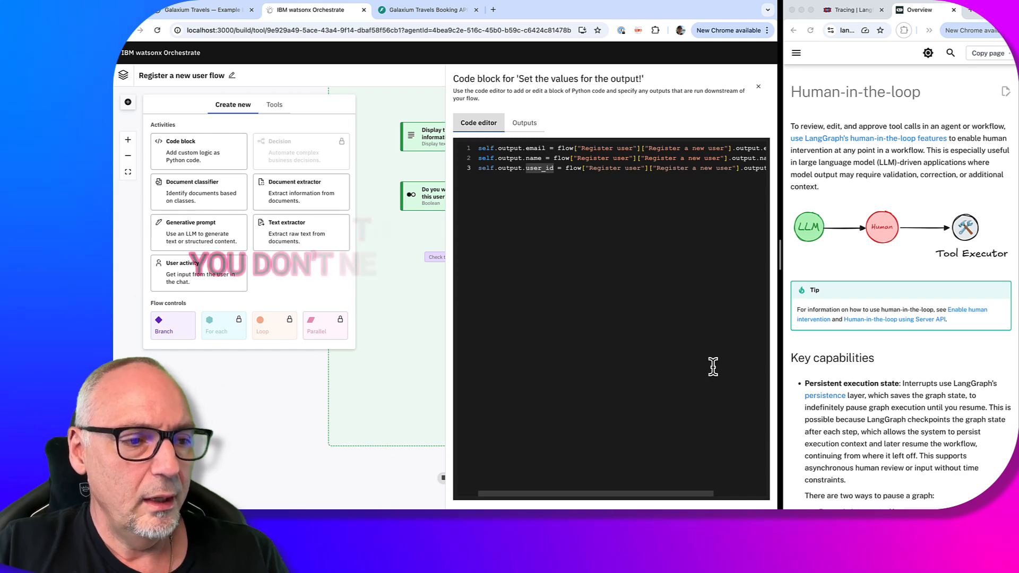
# Check the three defined outputs, exit the code editor, and leave the flow builder with Done
pyautogui.click(752, 169)
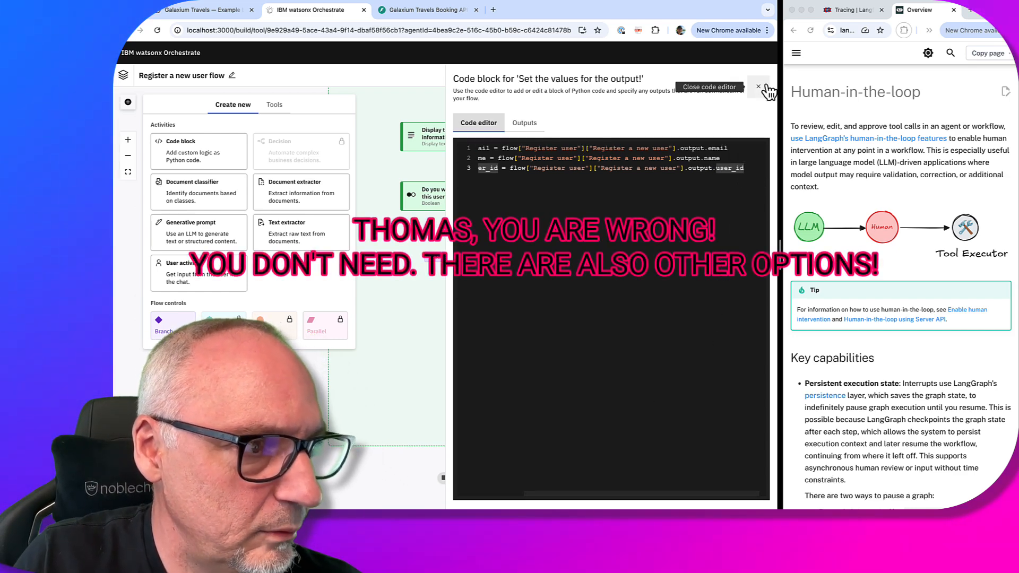
pyautogui.click(524, 123)
pyautogui.press('Left')
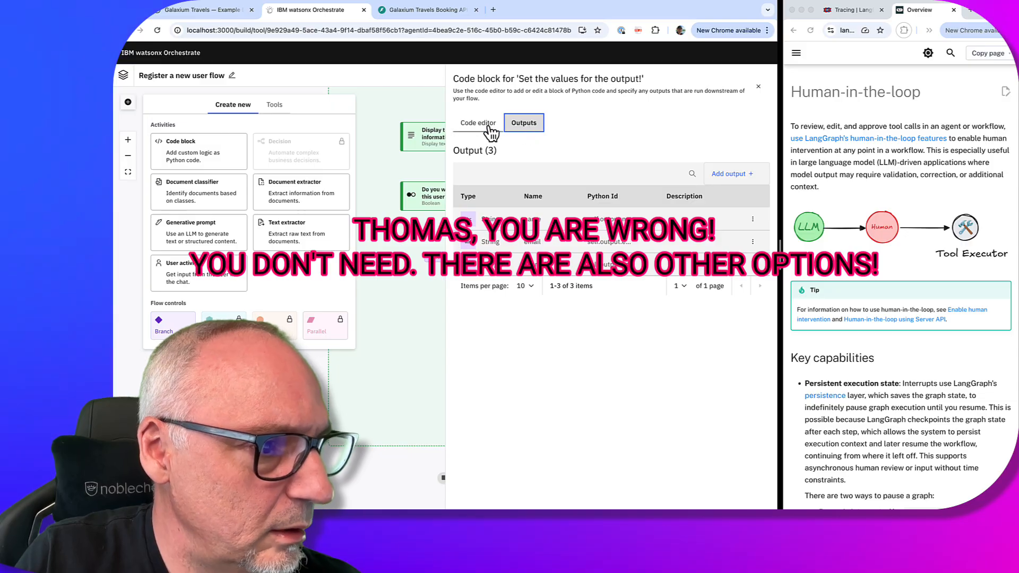
pyautogui.click(517, 127)
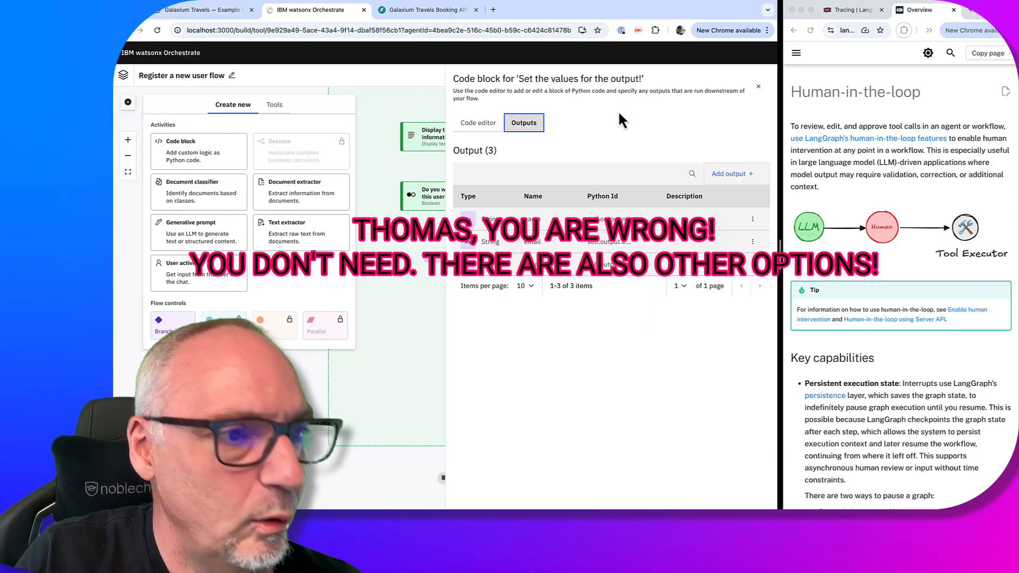
pyautogui.click(760, 90)
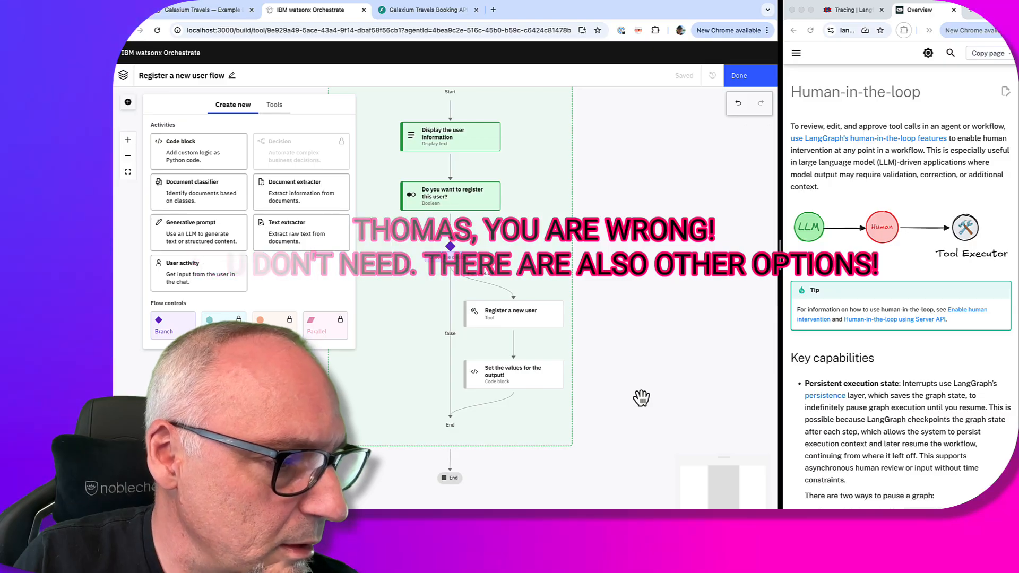
pyautogui.click(756, 77)
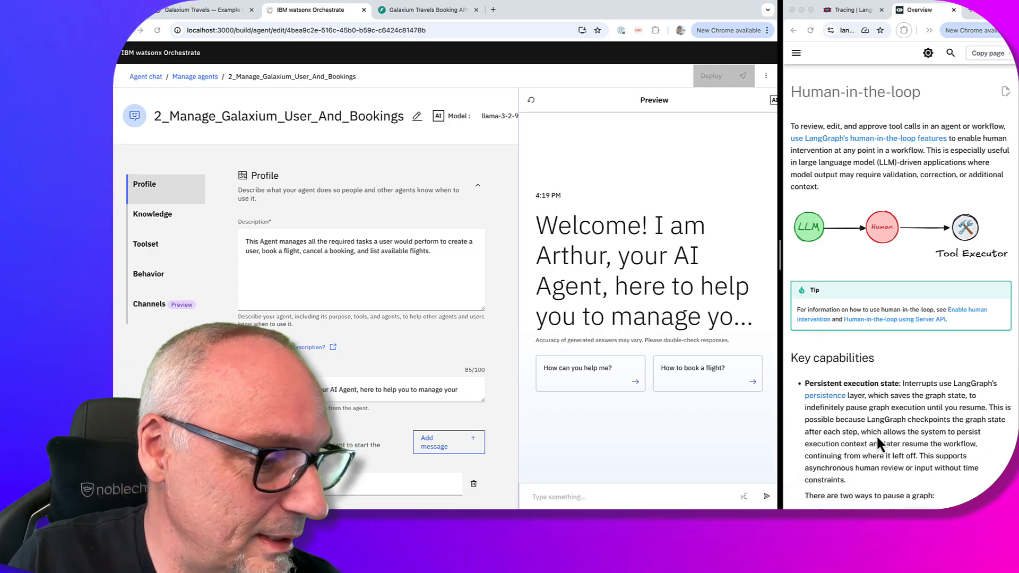
# Send the agent a request to register a user with a name and e-mail, then approve with Yes
pyautogui.moveTo(539, 507)
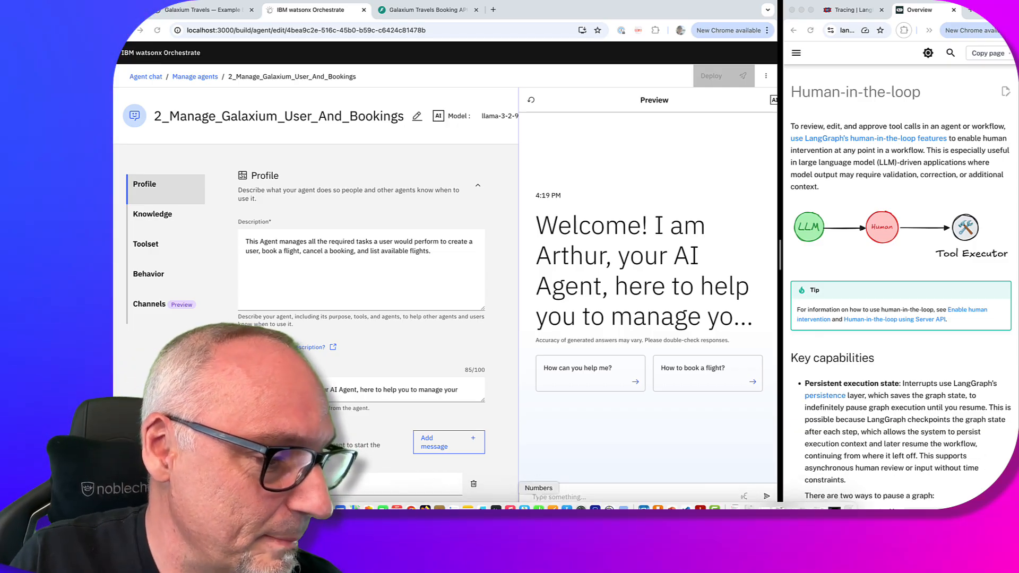
pyautogui.click(553, 495)
pyautogui.hotkey('ctrl', 'v')
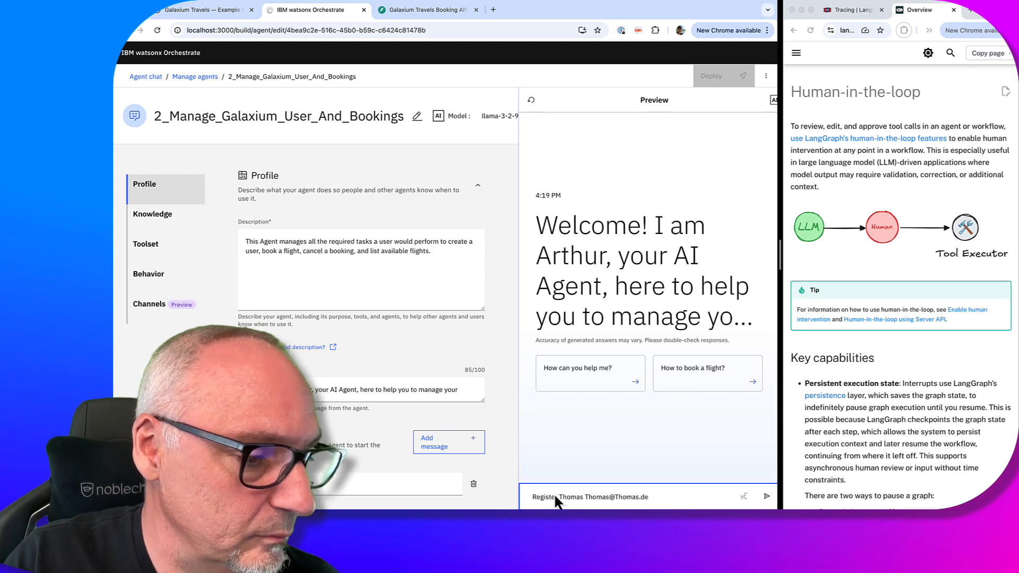
pyautogui.press('Return')
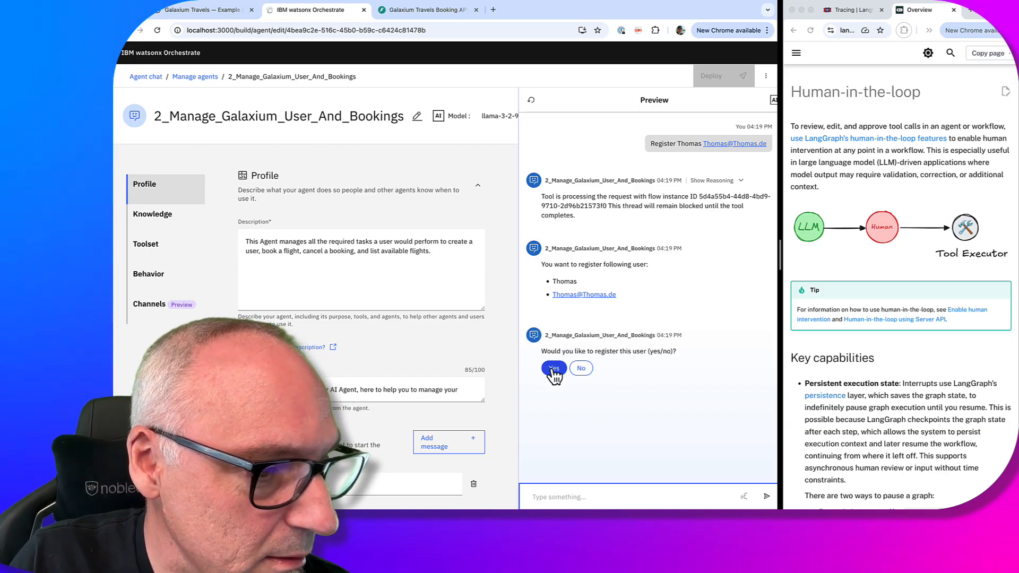
pyautogui.click(553, 370)
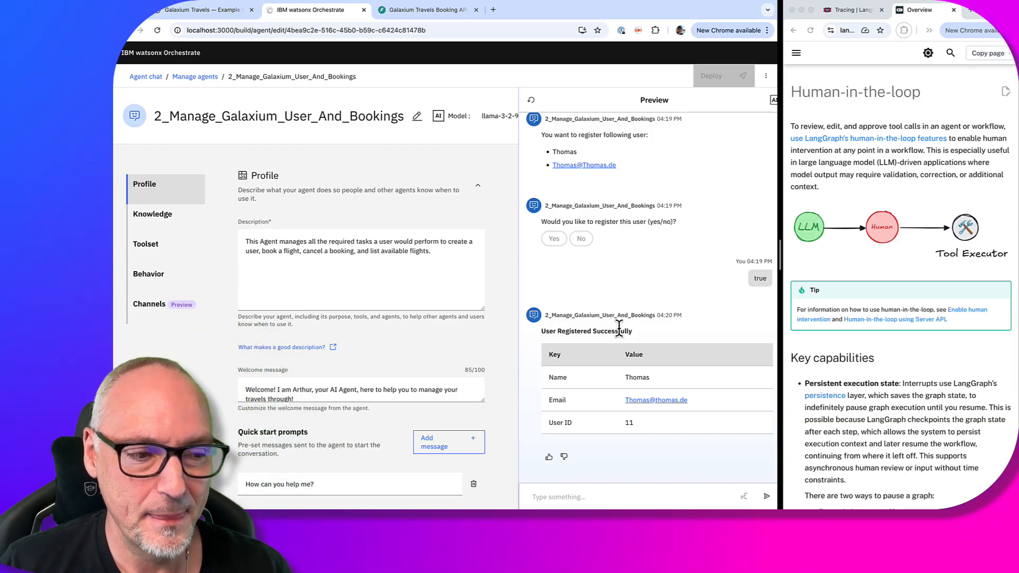
# Ask the preview agent for the new user's ID (it answers 11), then go to the Galaxium Travels site
pyautogui.click(566, 498)
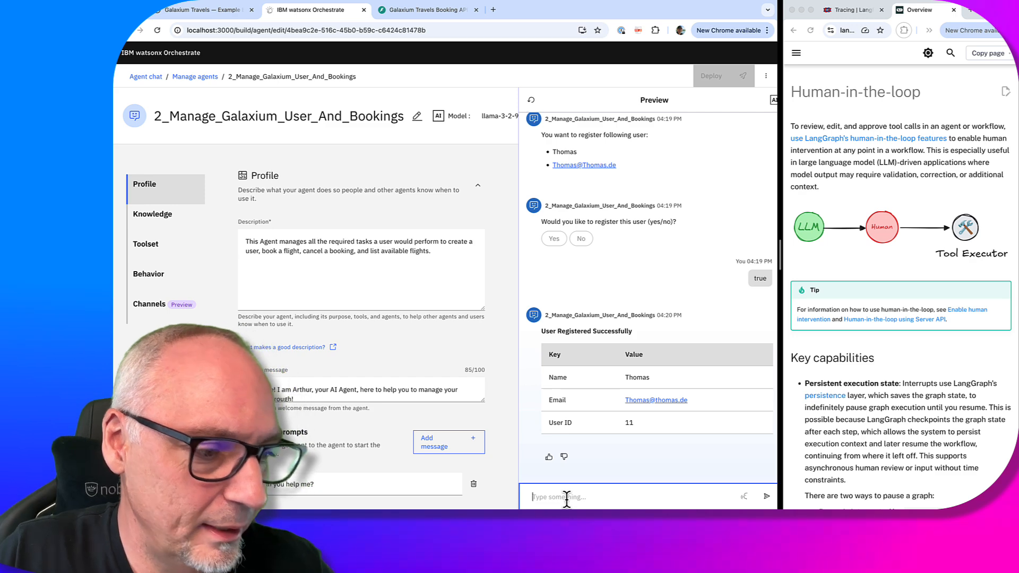
pyautogui.scroll(-10, 387, 376)
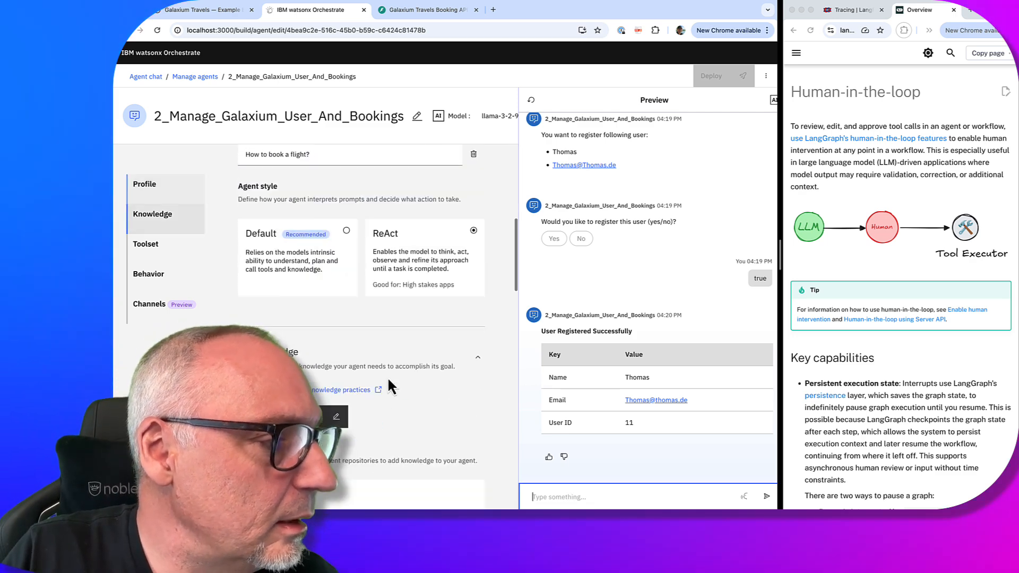
pyautogui.scroll(-4, 387, 377)
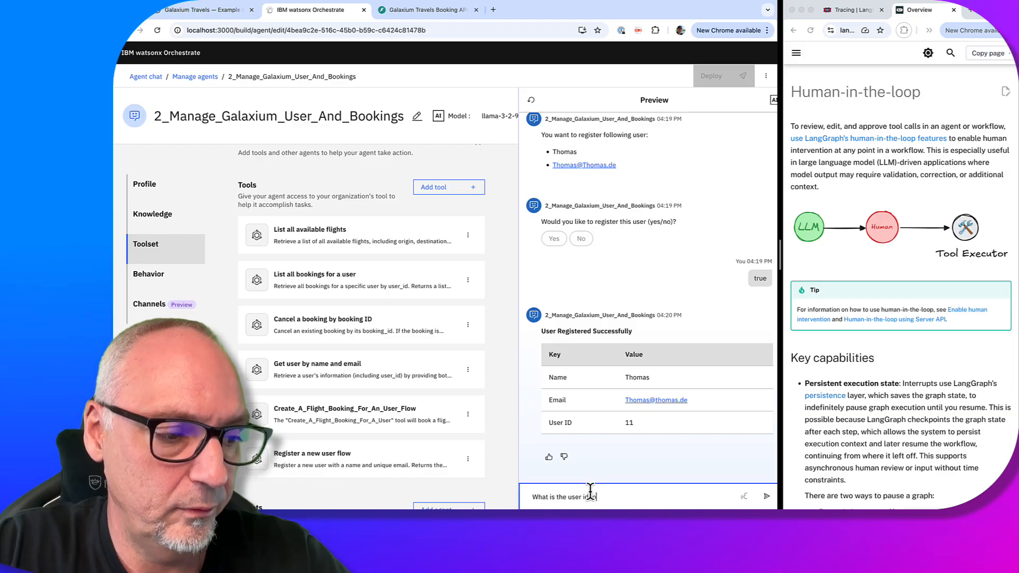
pyautogui.write('r T')
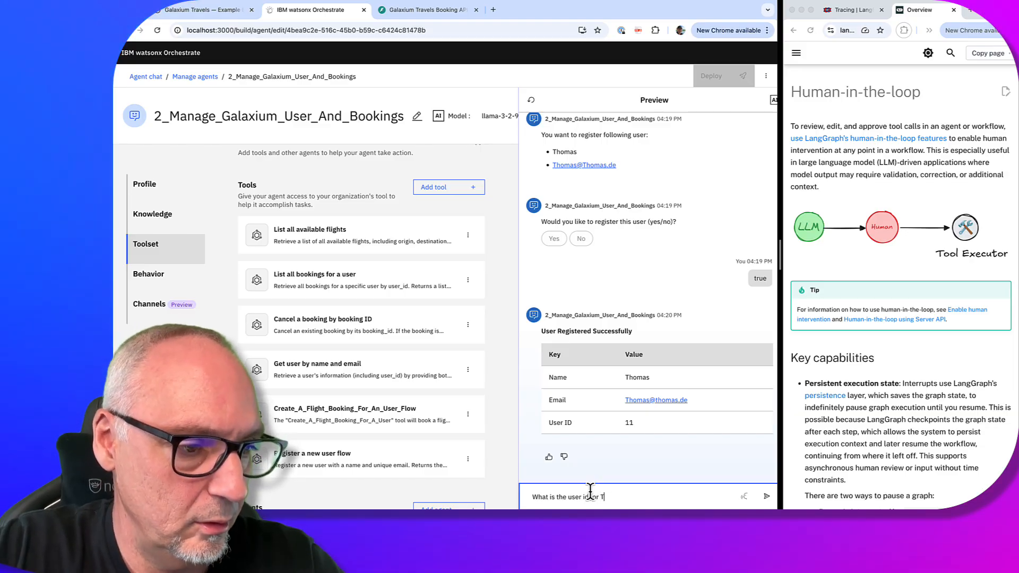
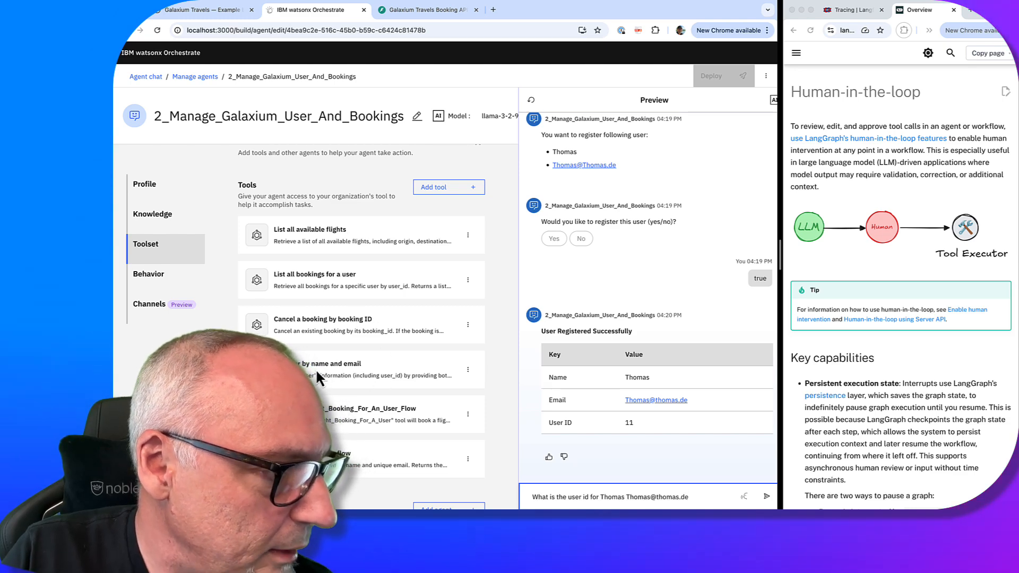
pyautogui.click(763, 495)
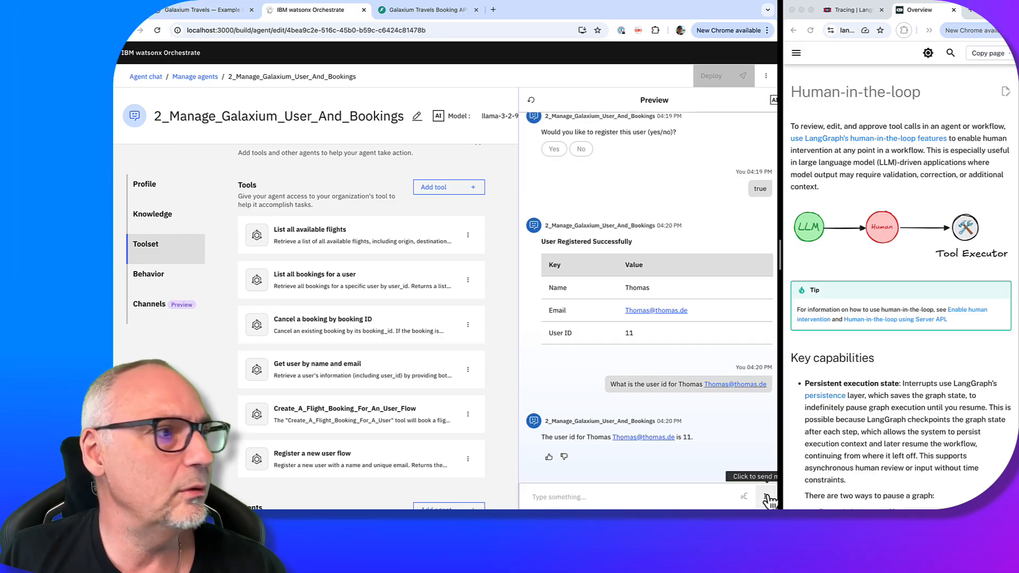
pyautogui.click(223, 10)
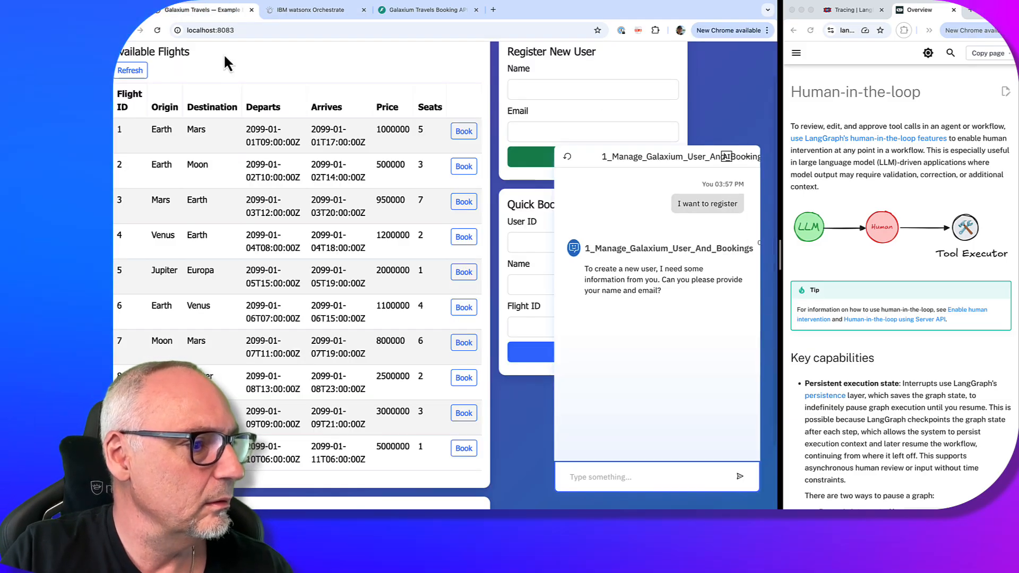
# Scroll through the agent's conversation and select its text to review it
pyautogui.click(521, 413)
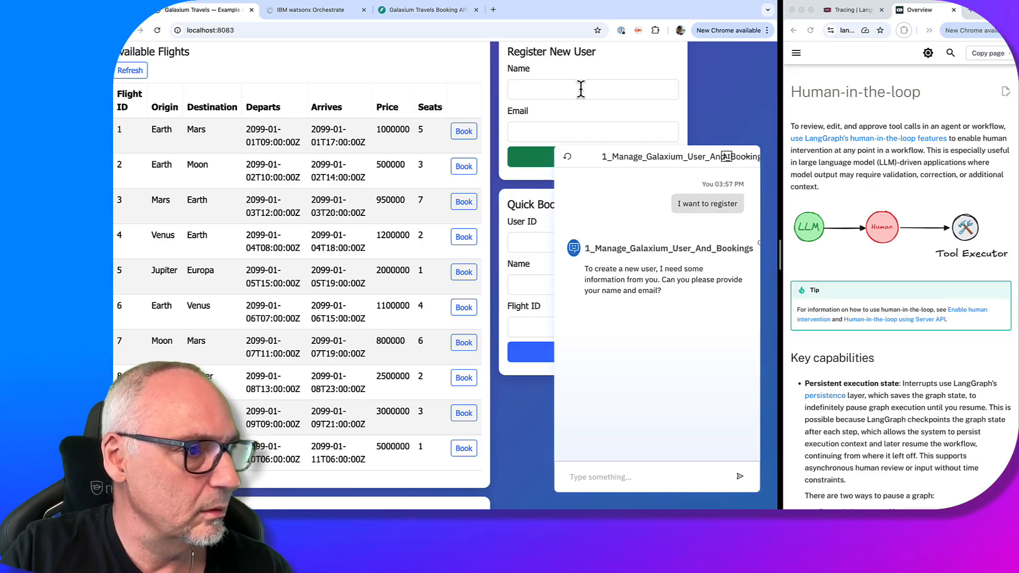
pyautogui.scroll(-2, 581, 89)
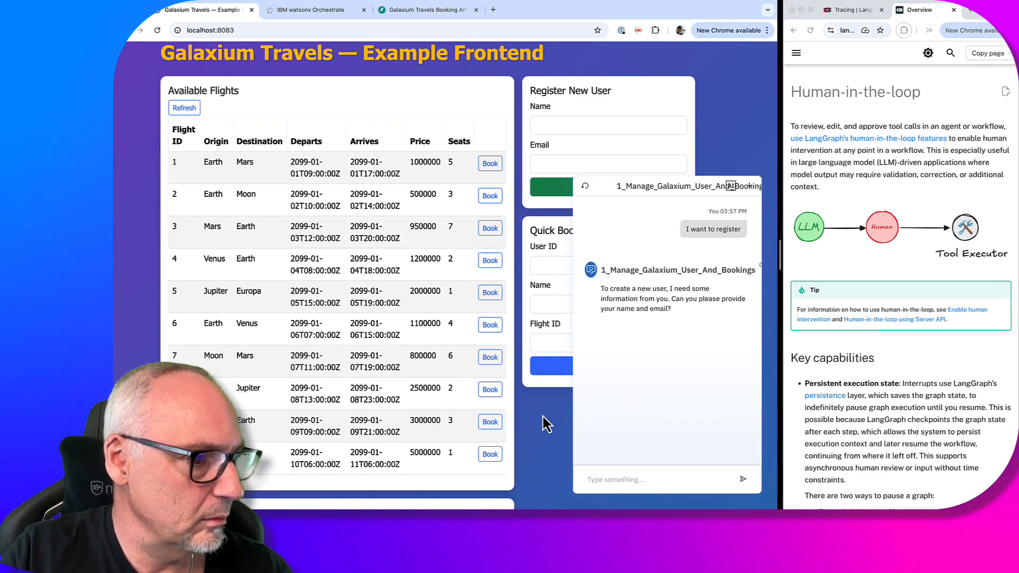
pyautogui.scroll(-3, 546, 423)
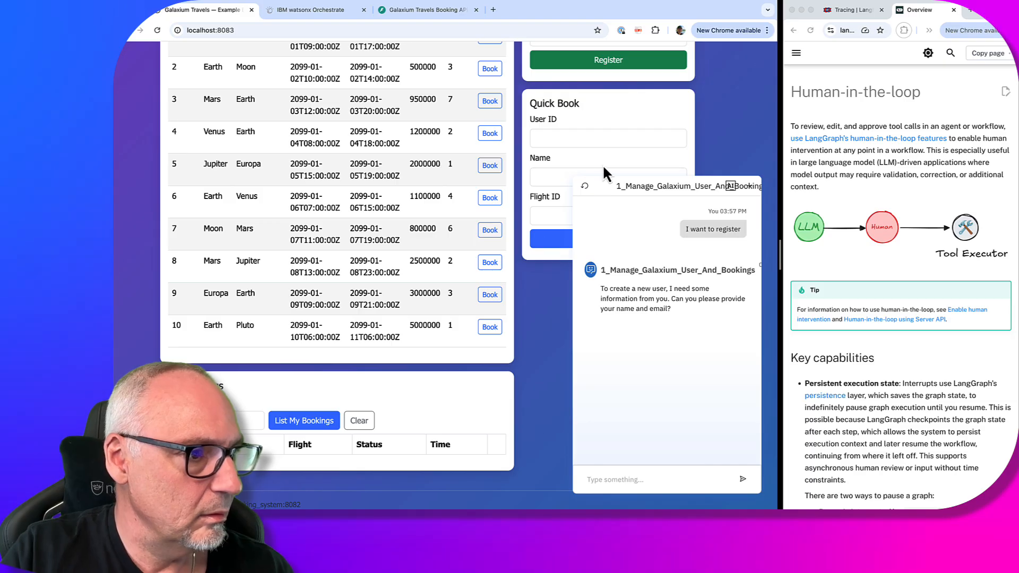
pyautogui.moveTo(609, 182); pyautogui.dragTo(613, 403)
pyautogui.click(705, 113)
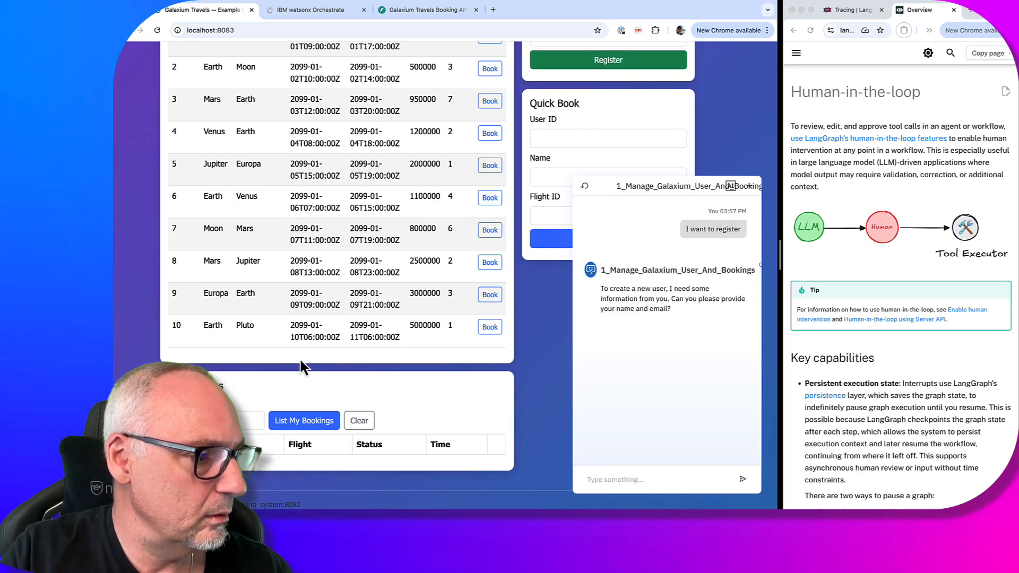
# List the bookings for user ID 11, which returns none
pyautogui.click(215, 416)
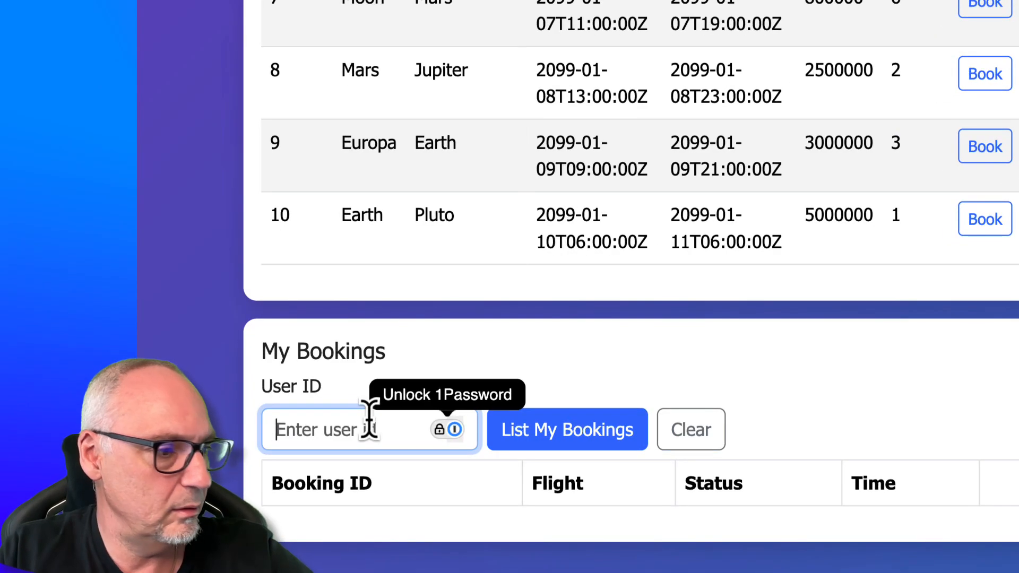
pyautogui.write('11')
pyautogui.click(616, 436)
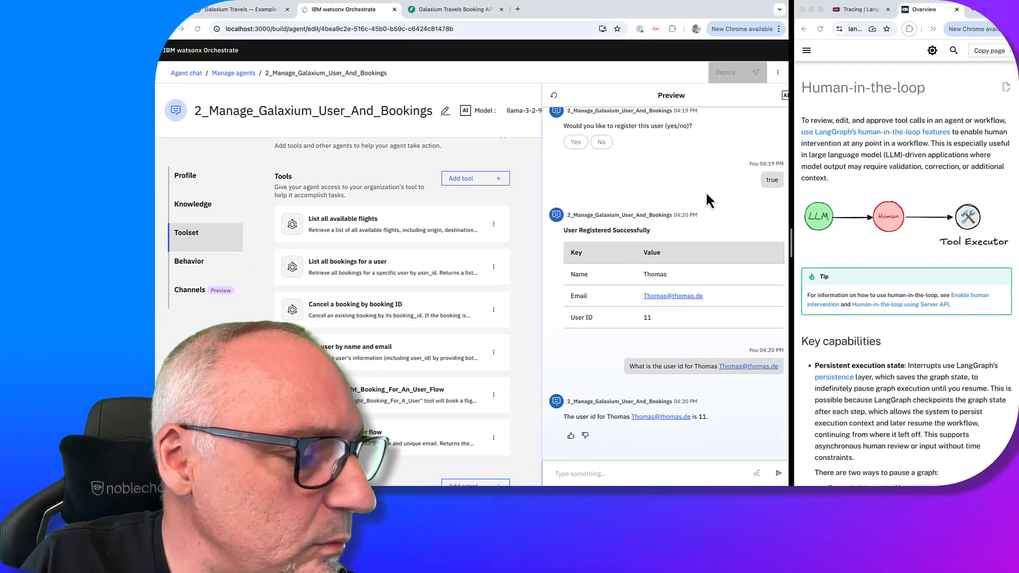
# Open the Register a new user flow tool in the flow builder
pyautogui.scroll(-5, 514, 364)
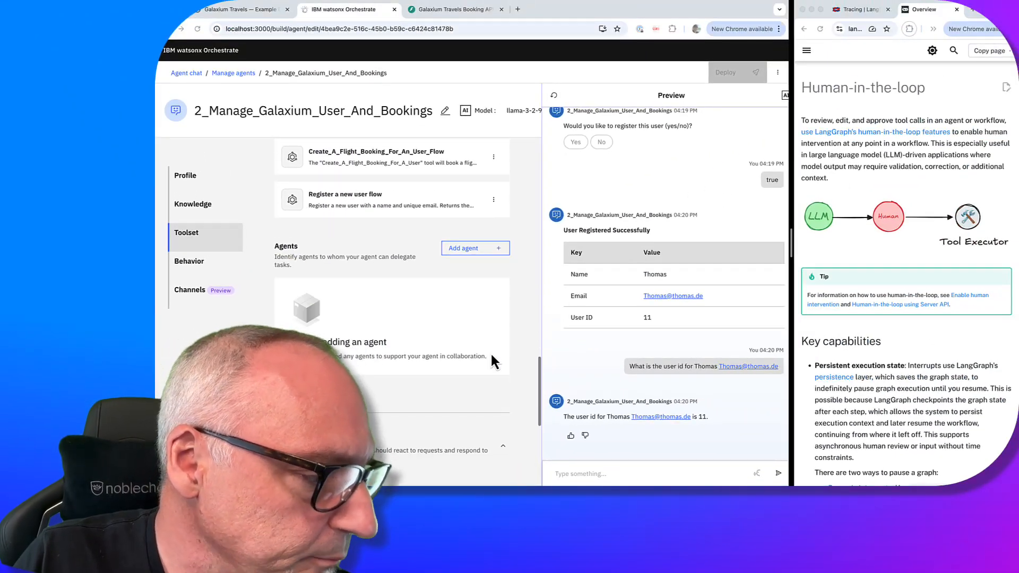
pyautogui.scroll(-5, 492, 356)
pyautogui.scroll(5, 492, 356)
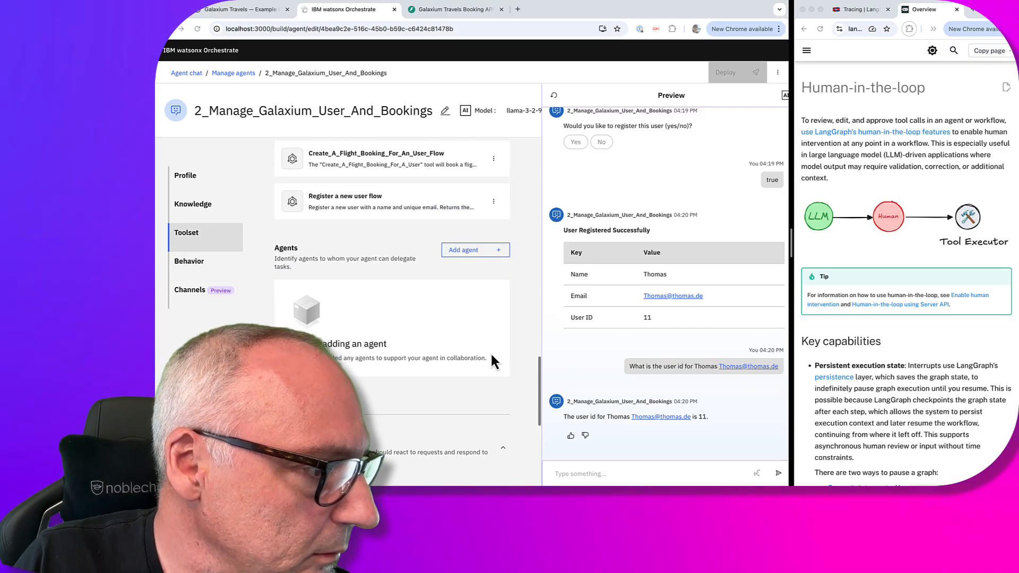
pyautogui.scroll(4, 492, 356)
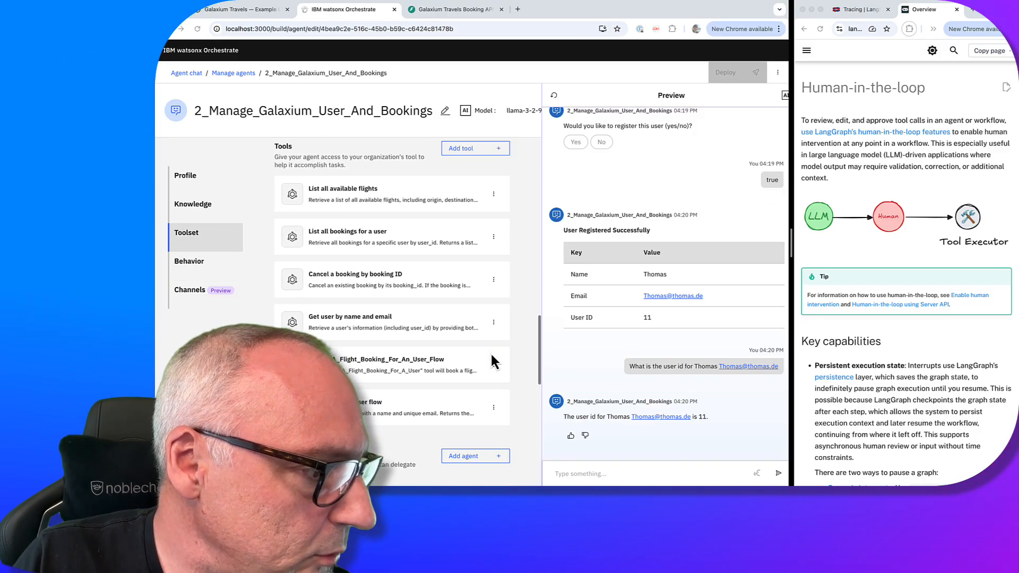
pyautogui.click(493, 406)
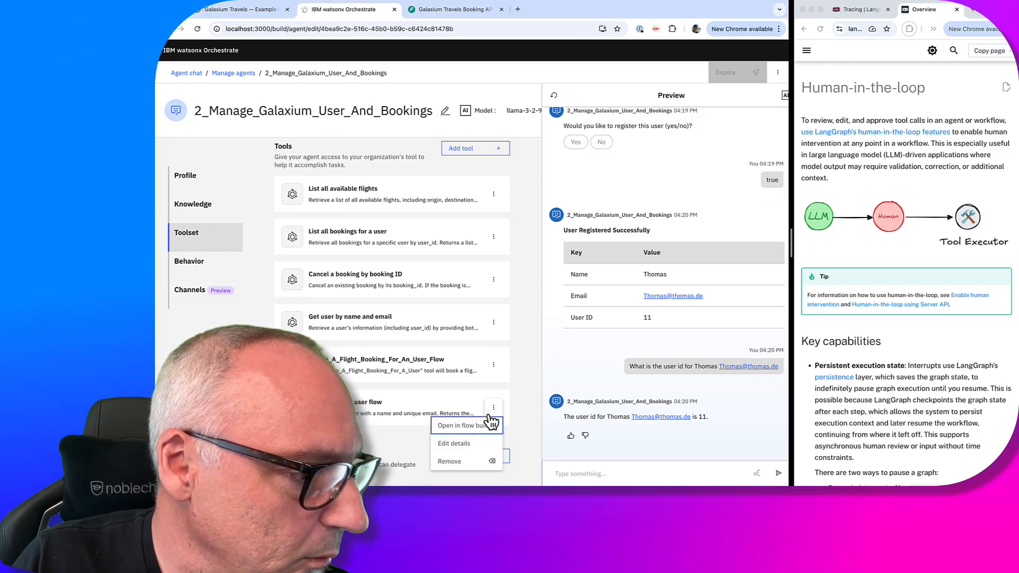
pyautogui.click(490, 423)
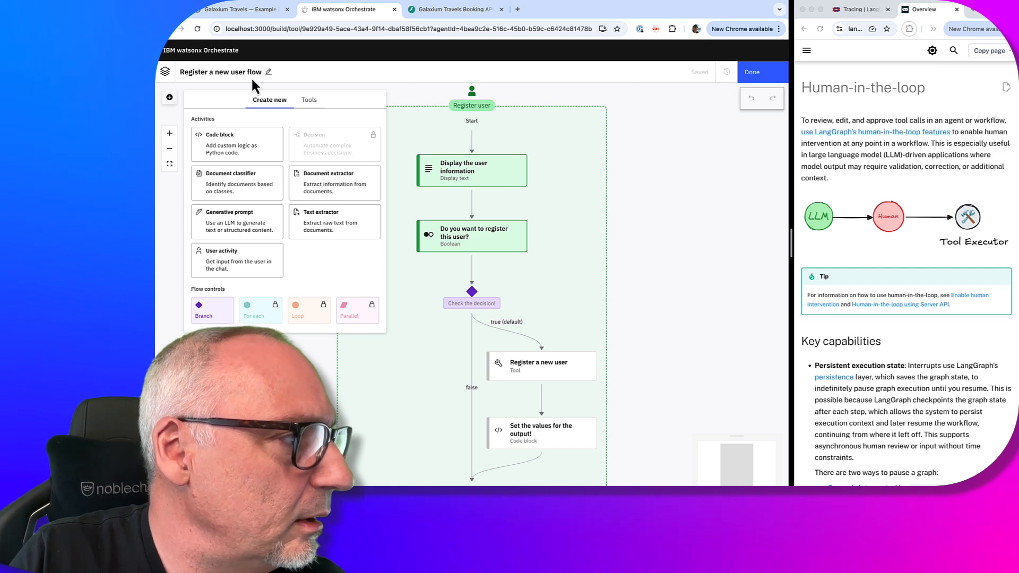
# Review the flow's name and description, save them, and return to the agent
pyautogui.click(270, 72)
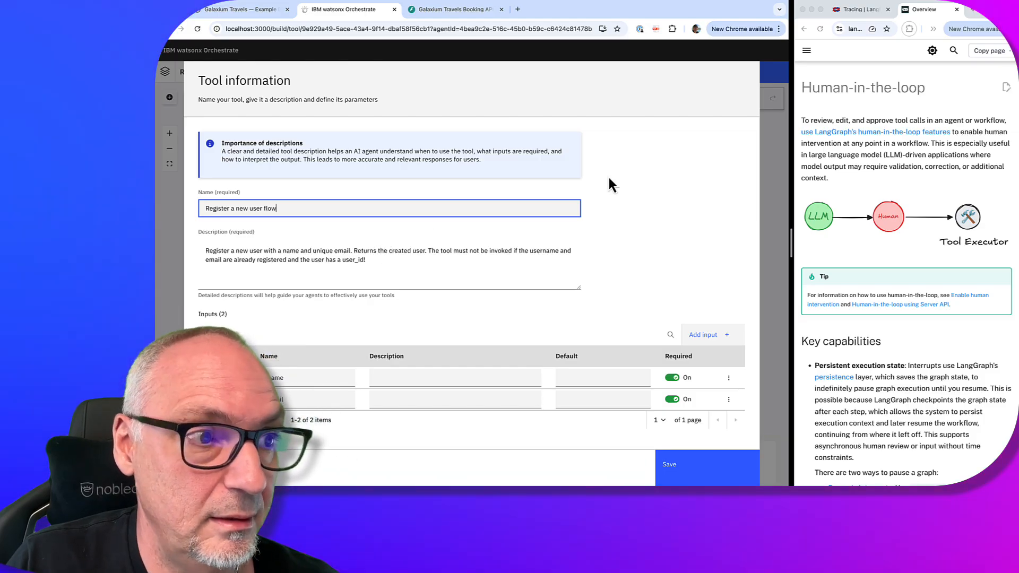
pyautogui.click(698, 458)
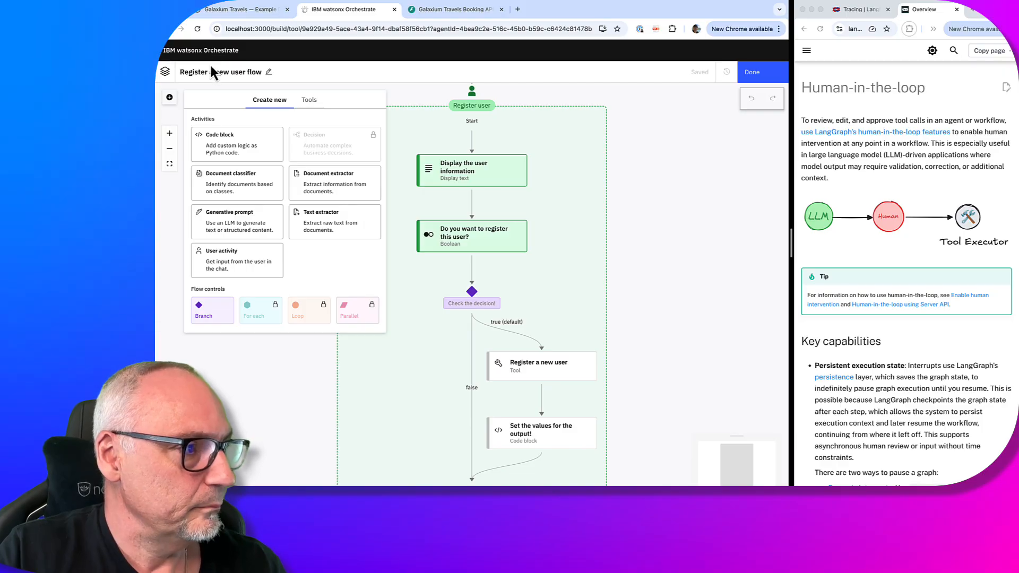
pyautogui.click(752, 72)
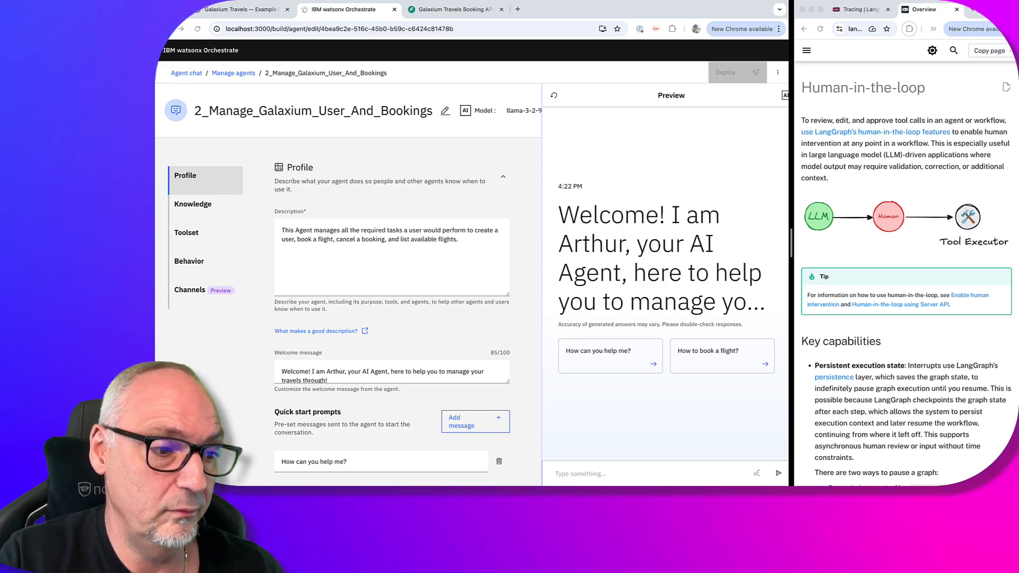
# Send the preview agent the pasted request to register a user with name and e-mail
pyautogui.click(612, 472)
pyautogui.press('super+v')
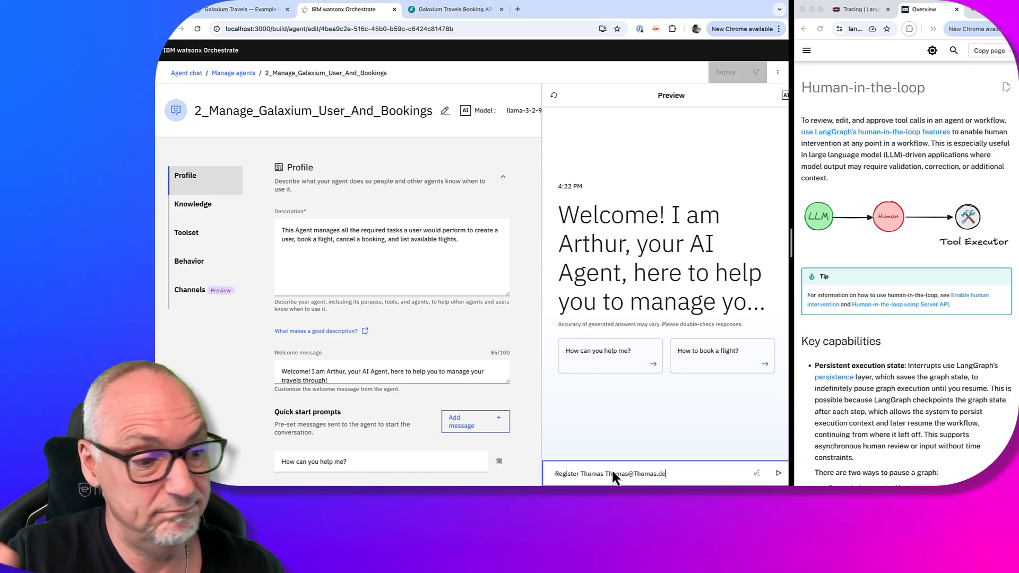
pyautogui.press('Return')
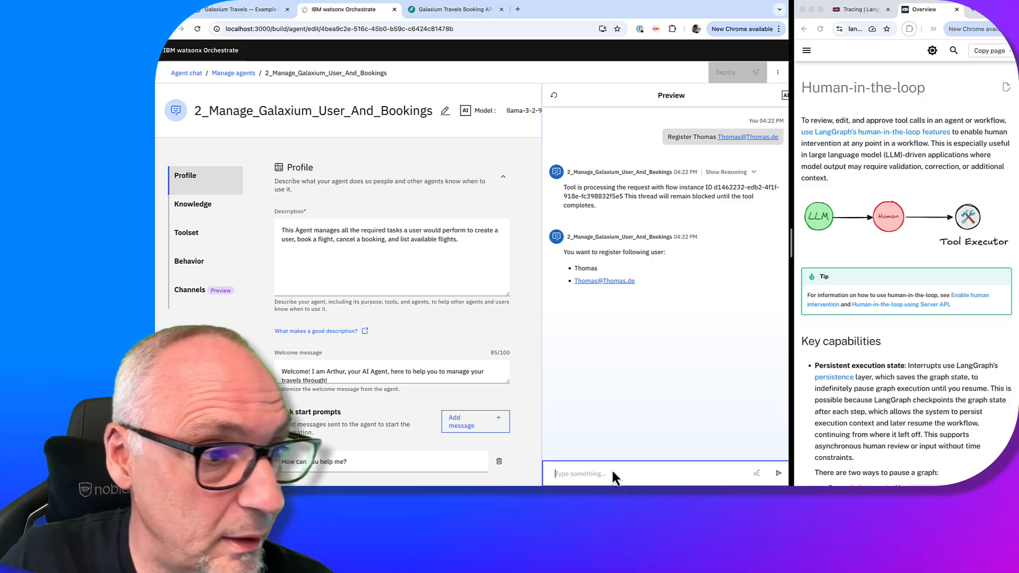
# Check the agent's reasoning steps and its yes/no confirmation question
pyautogui.click(727, 173)
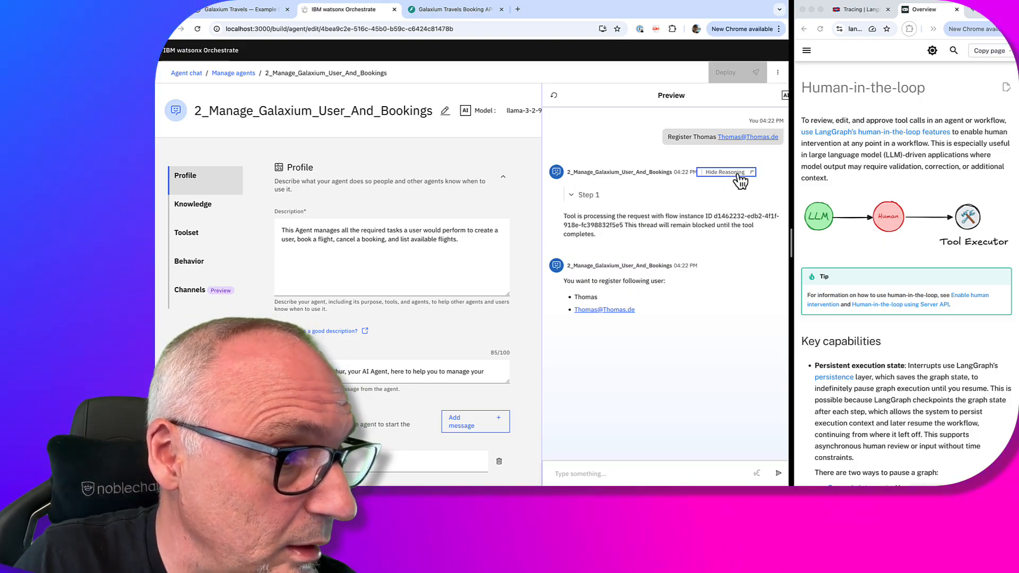
pyautogui.click(738, 173)
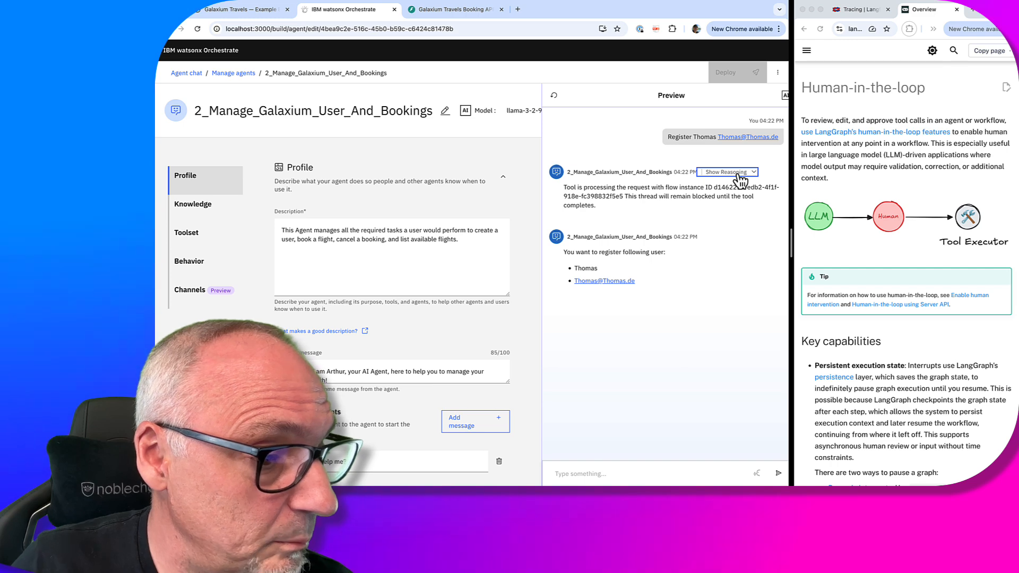
pyautogui.click(601, 472)
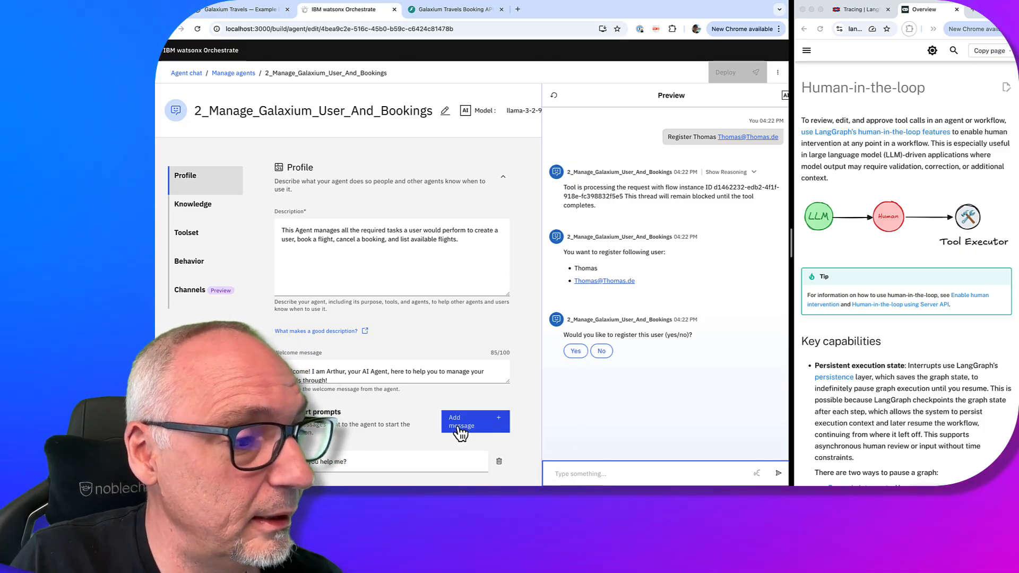
pyautogui.scroll(-10, 460, 432)
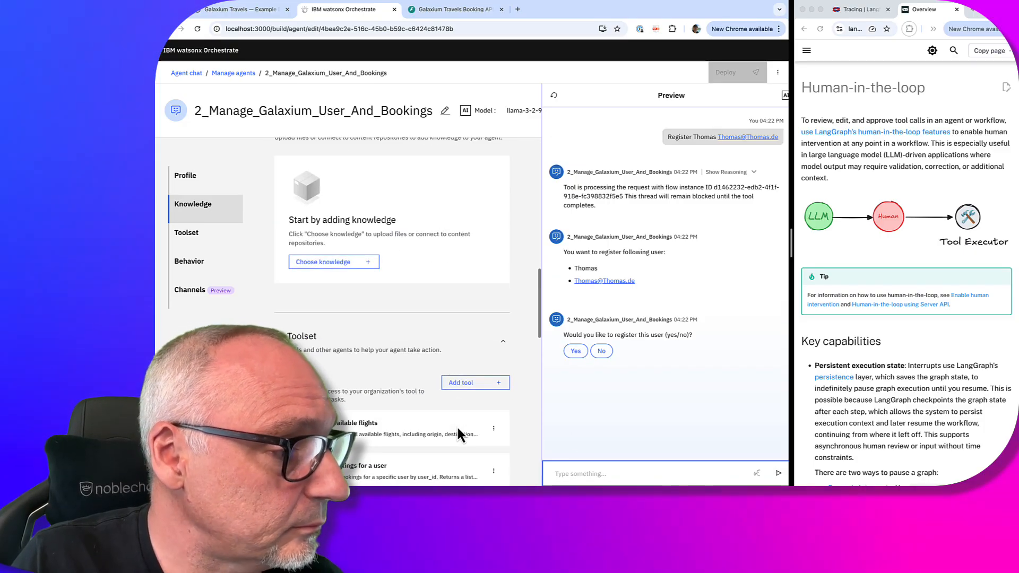
# Open the Register a new user flow in the flow editor
pyautogui.scroll(-5, 456, 425)
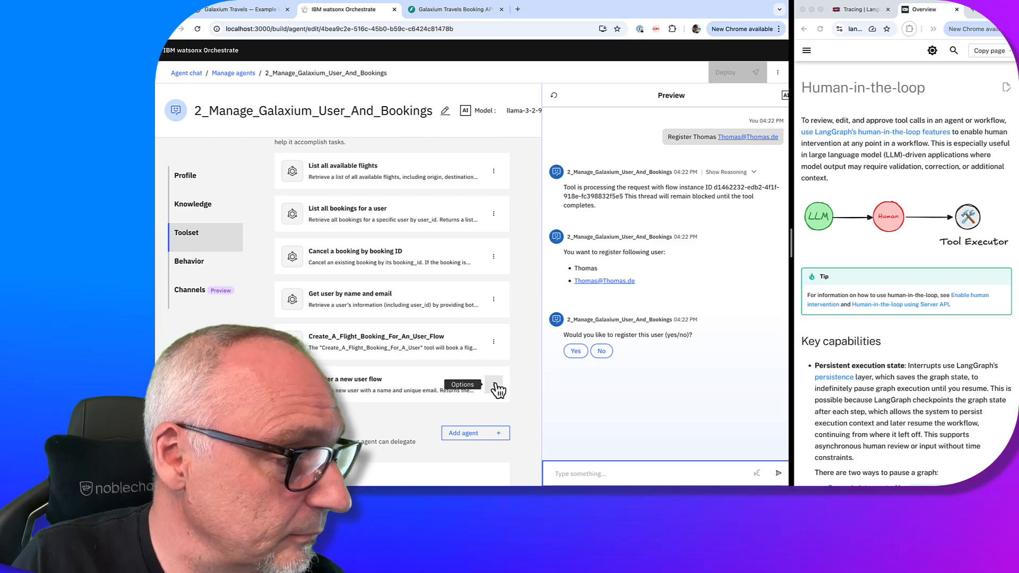
pyautogui.click(494, 386)
pyautogui.click(481, 406)
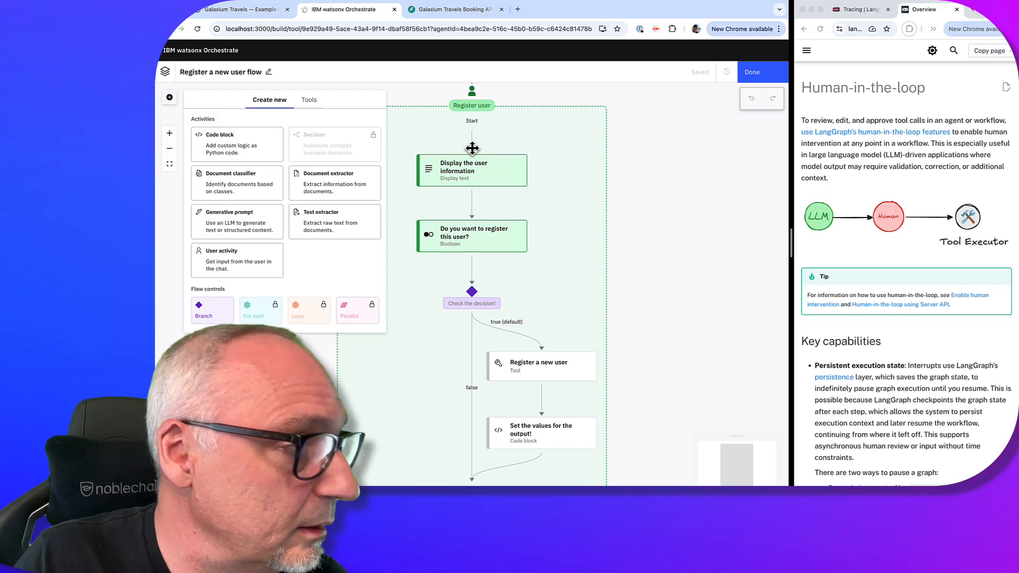
# Browse the tools addable after Start without adding any, then return to the agent
pyautogui.moveTo(476, 148)
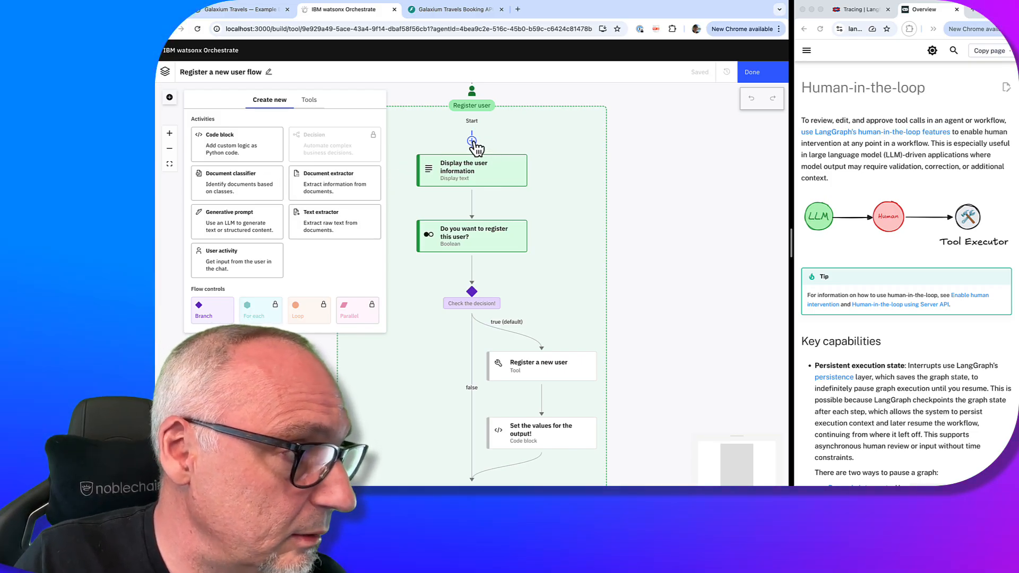
pyautogui.click(472, 142)
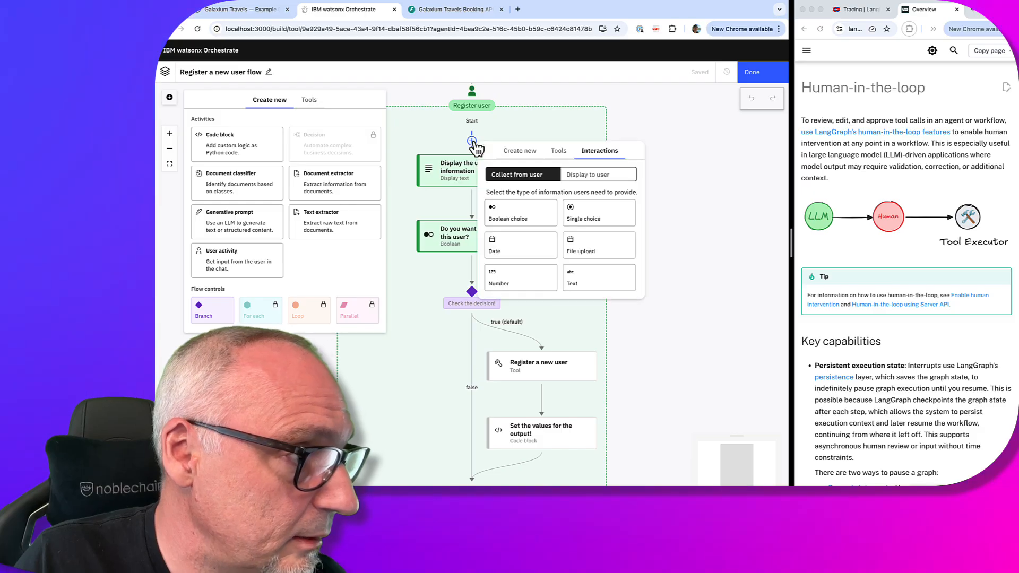
pyautogui.click(562, 152)
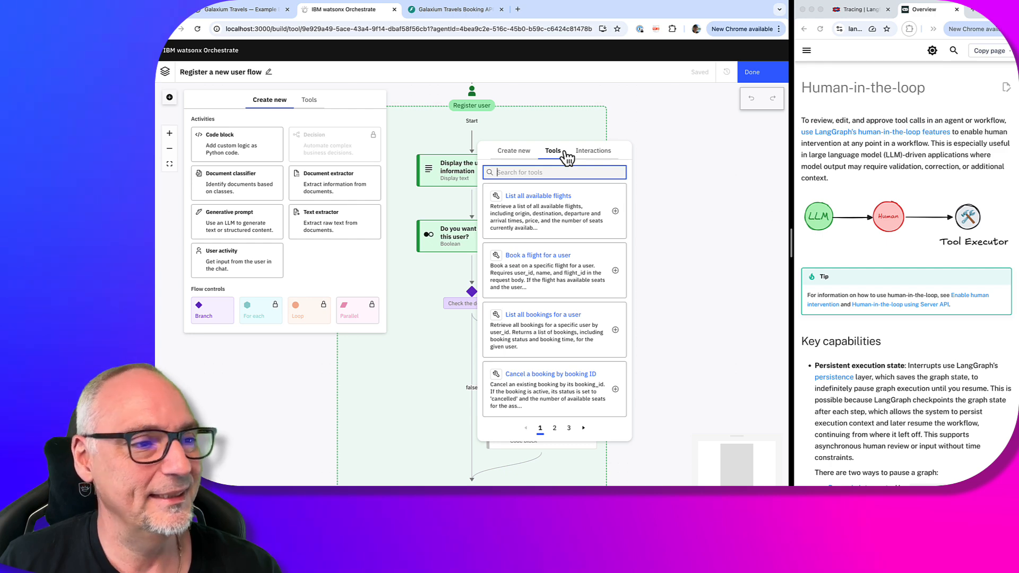
pyautogui.click(707, 201)
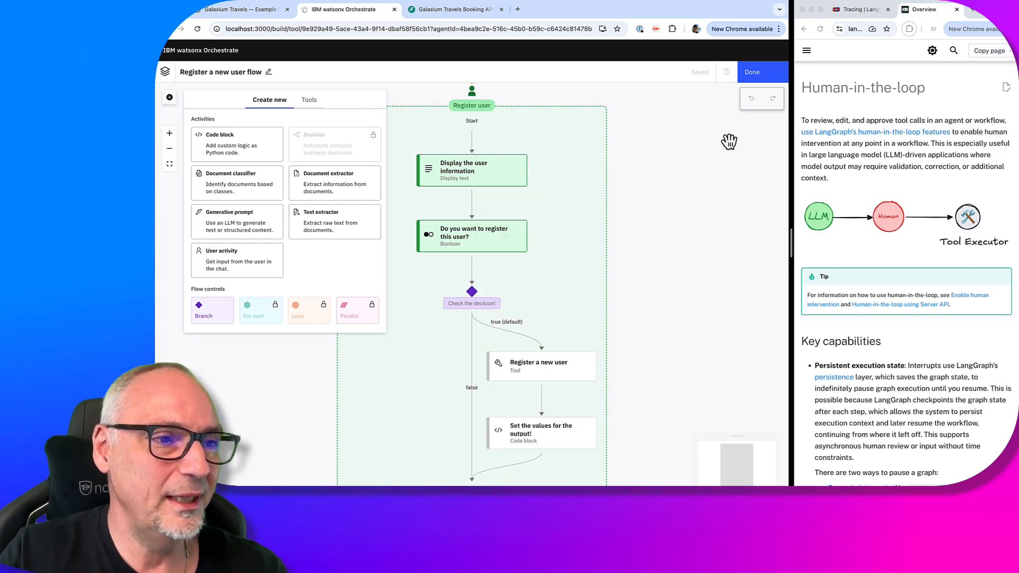
pyautogui.click(754, 73)
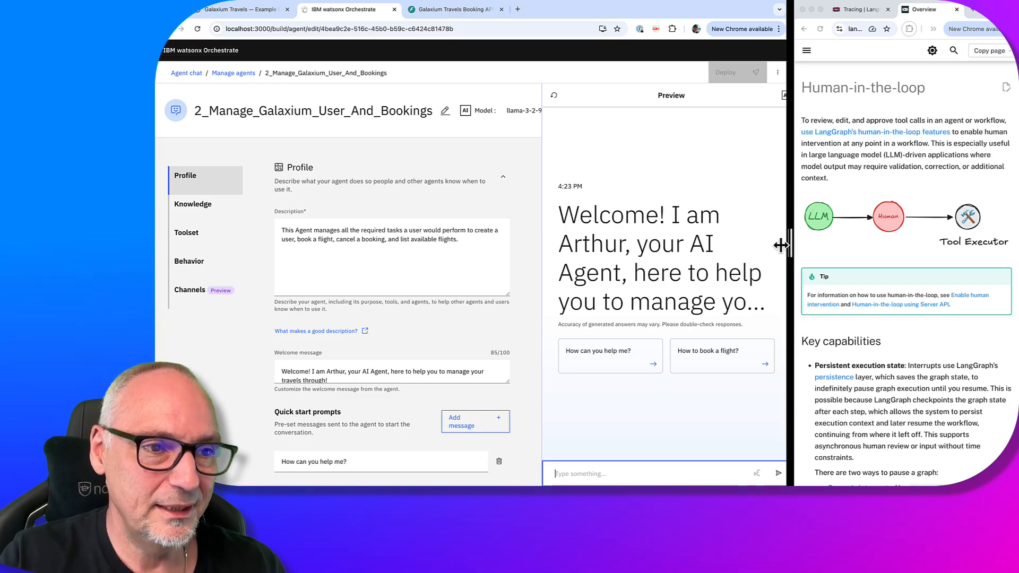
# Open the latest Register_a_new_user_flow trace full-page in Langfuse and select the user activity span
pyautogui.moveTo(792, 247); pyautogui.dragTo(586, 247)
pyautogui.click(686, 11)
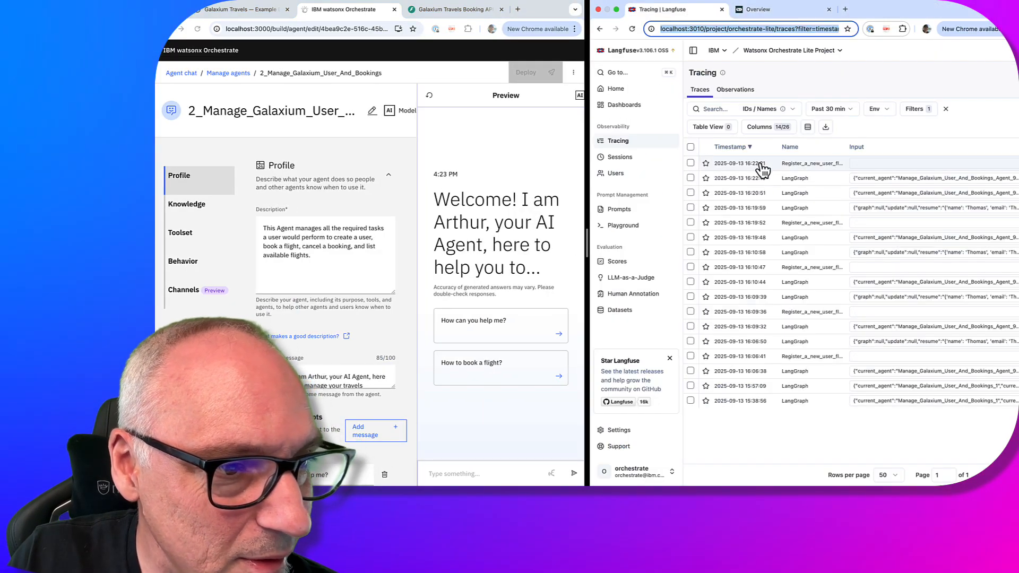
pyautogui.click(753, 164)
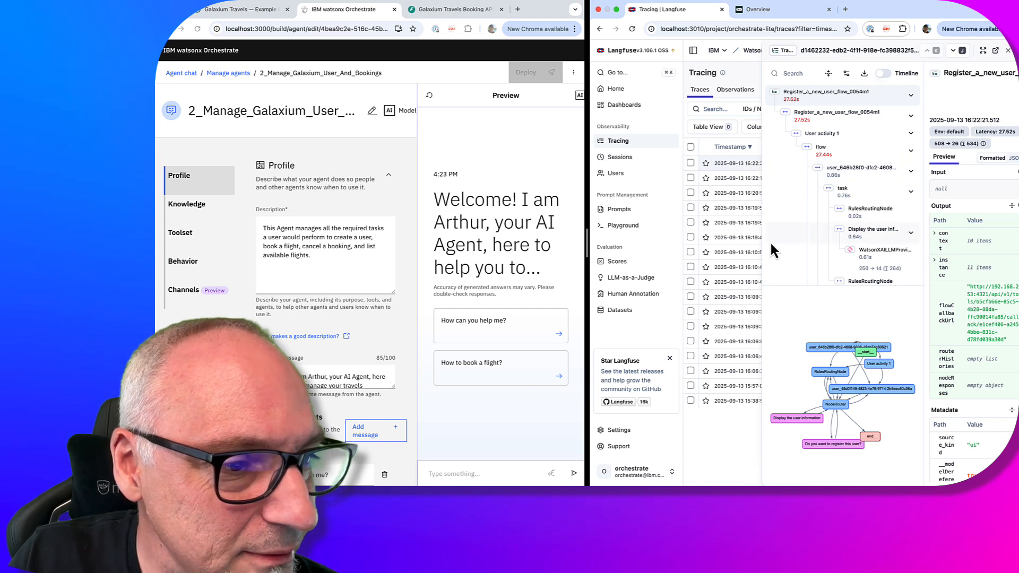
pyautogui.click(982, 50)
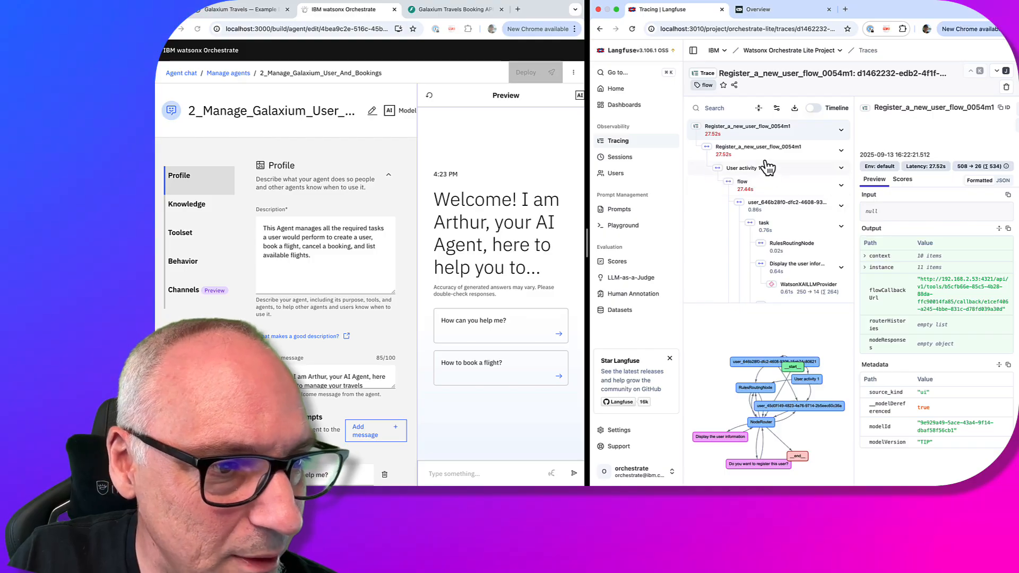
pyautogui.click(774, 210)
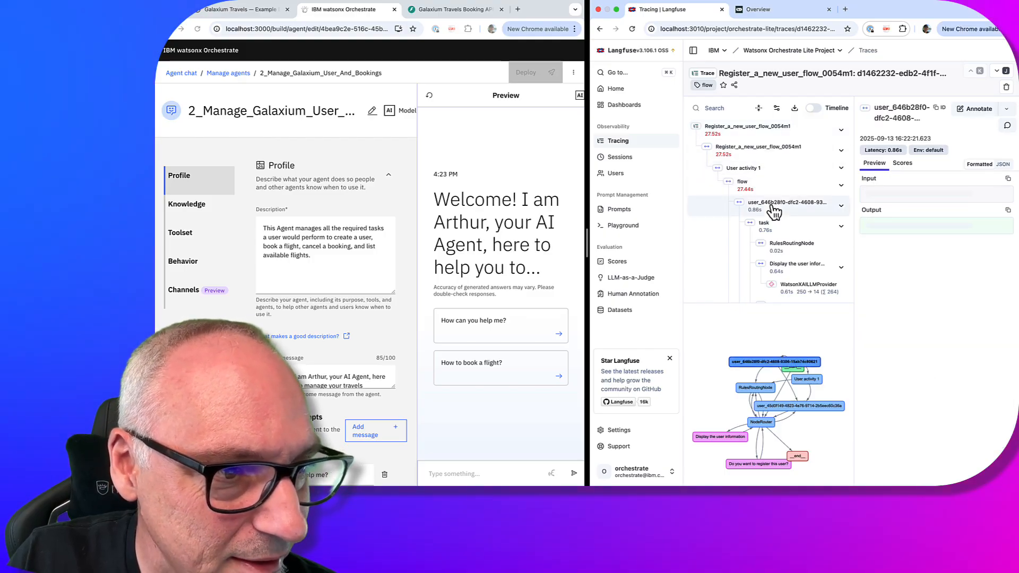